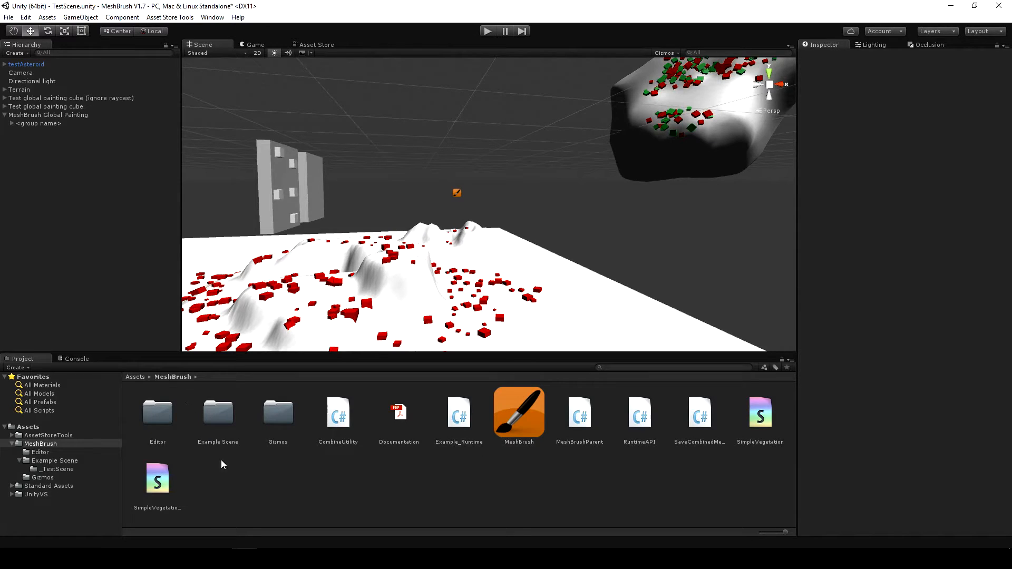
Step: Open the MeshBrush Documentation PDF and read the V1.7 changelog through the constant mesh density entry
{"action": "double_click", "coordinate": [411, 434]}
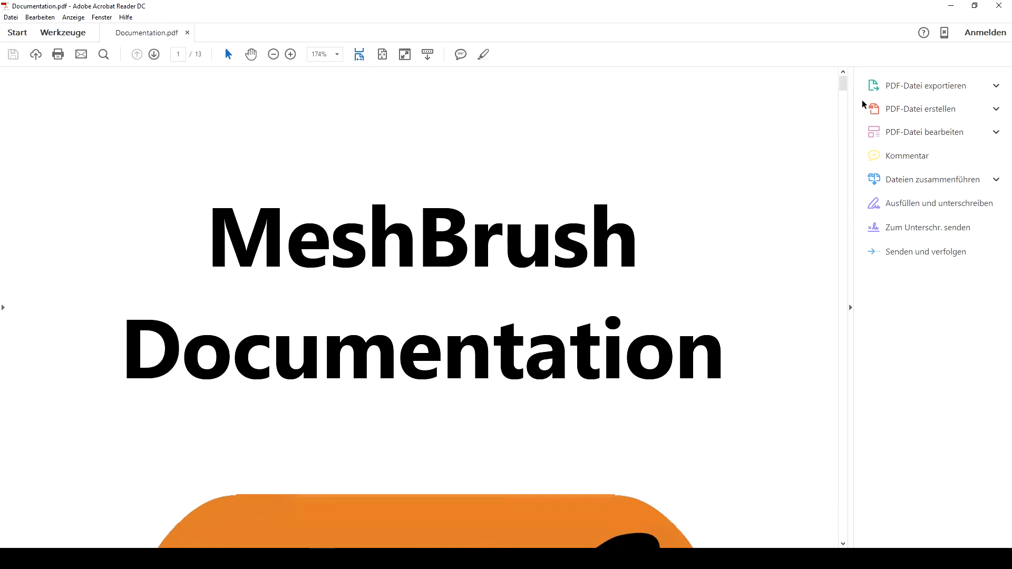
{"action": "left_click_drag", "start_coordinate": [843, 83], "coordinate": [835, 233]}
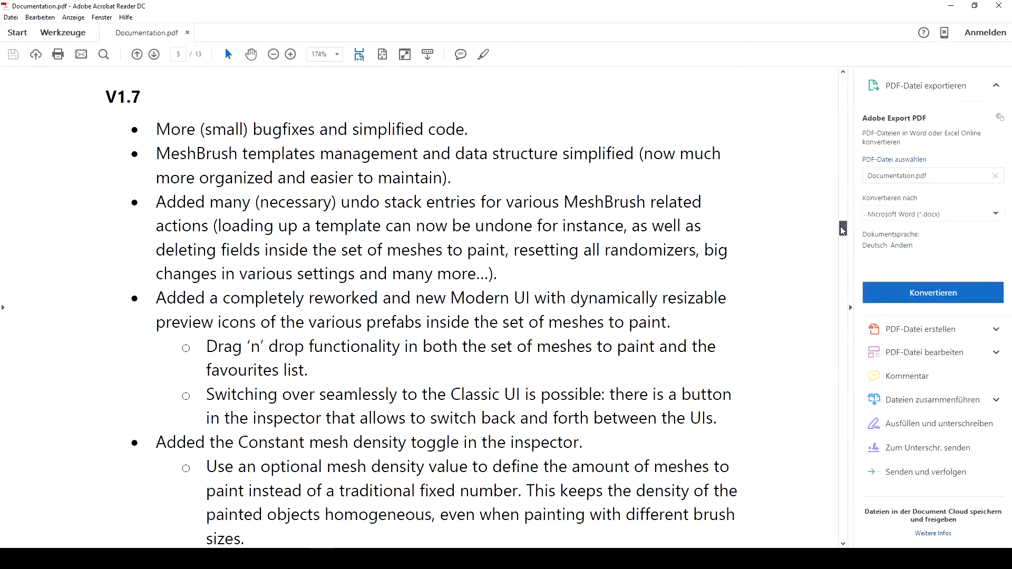
{"action": "scroll", "coordinate": [843, 231], "scroll_direction": "down", "scroll_amount": 3}
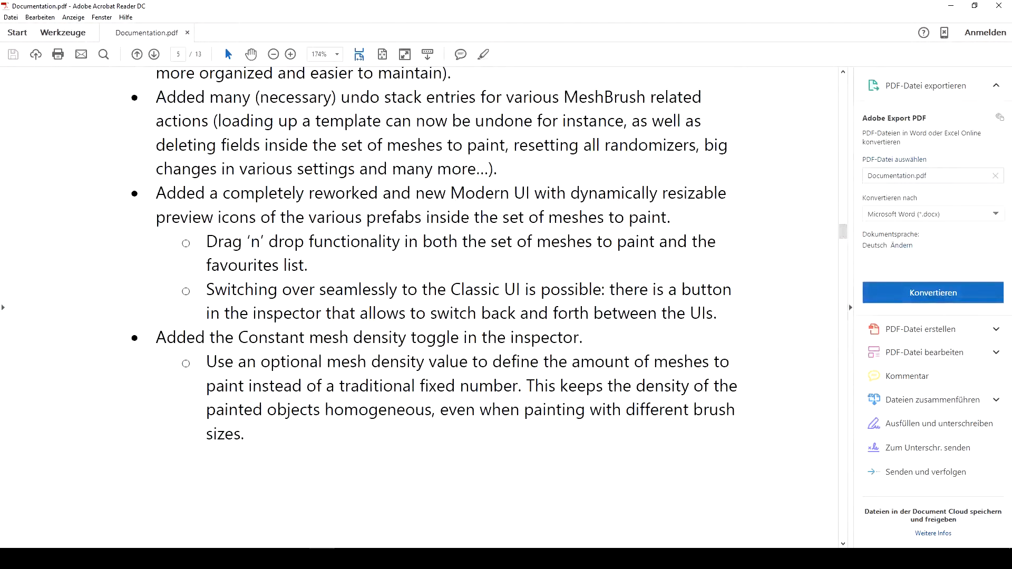
Step: Switch back to Unity and select the terrain in the scene to show its Mesh Brush component
{"action": "left_click", "coordinate": [244, 555]}
{"action": "right_click_drag", "start_coordinate": [474, 224], "coordinate": [504, 262]}
{"action": "left_click", "coordinate": [506, 262]}
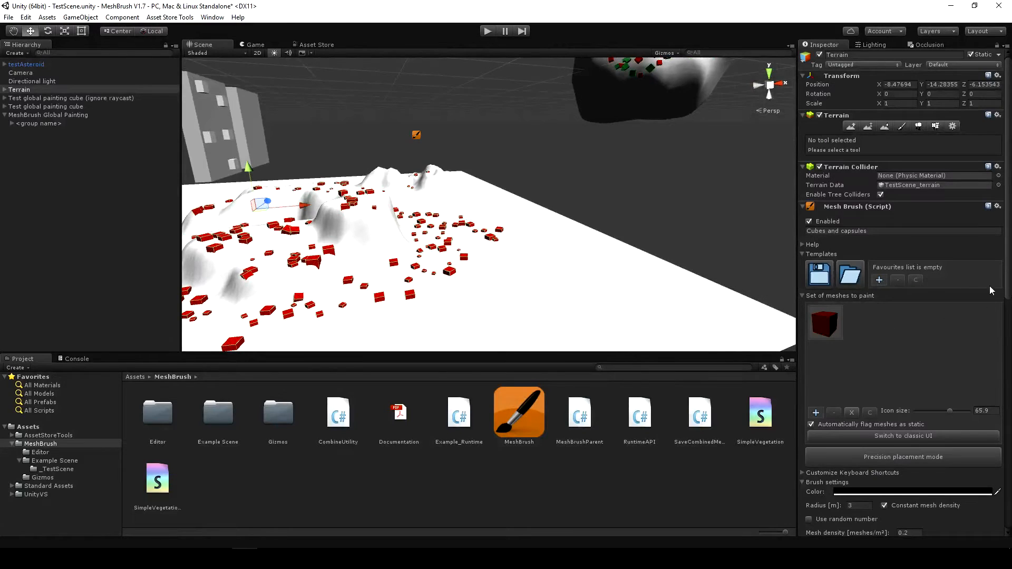
Step: Select testAsteroid and switch its Mesh Brush inspector to the classic UI and back to the modern UI
{"action": "right_click_drag", "start_coordinate": [523, 230], "coordinate": [577, 175]}
{"action": "left_click", "coordinate": [579, 174]}
{"action": "scroll", "coordinate": [877, 509], "scroll_direction": "down", "scroll_amount": 3}
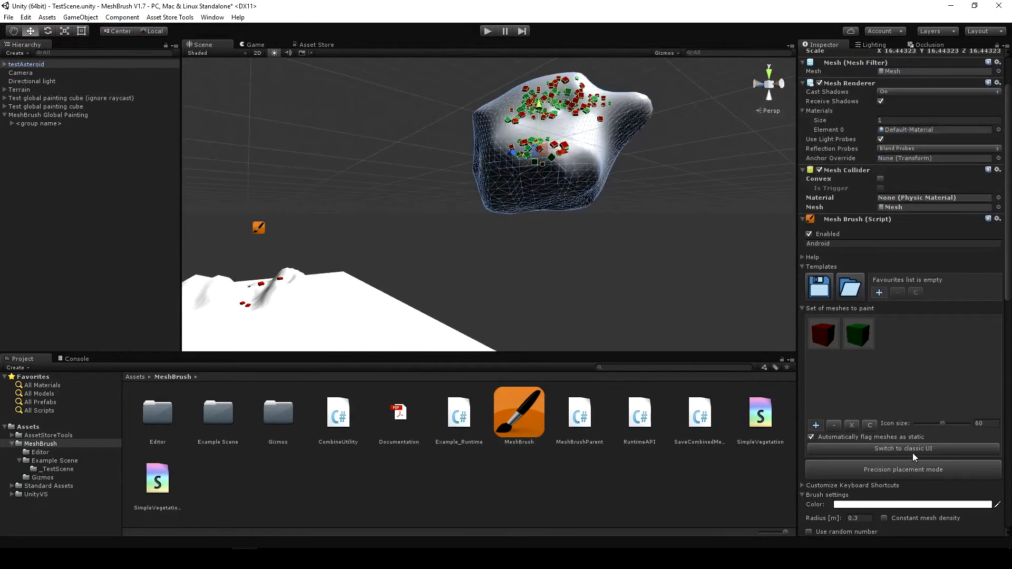
{"action": "left_click", "coordinate": [846, 447]}
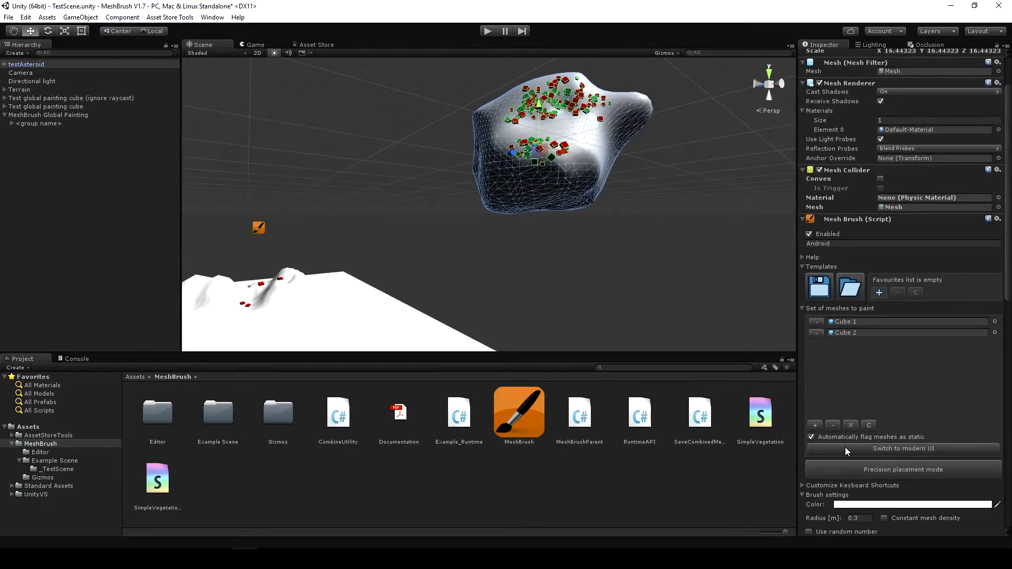
{"action": "left_click", "coordinate": [845, 447]}
{"action": "left_click", "coordinate": [845, 447]}
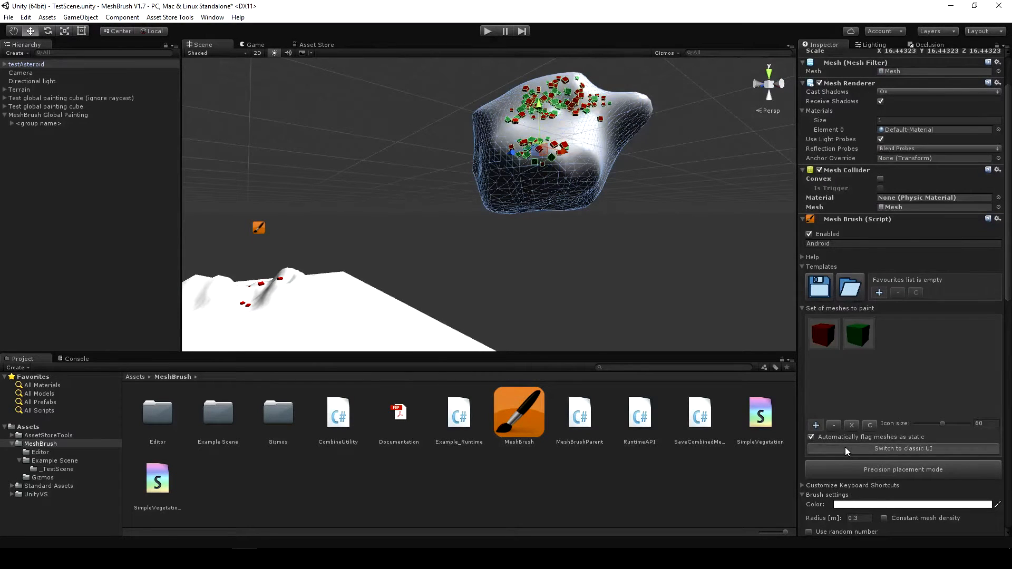
{"action": "left_click", "coordinate": [845, 447]}
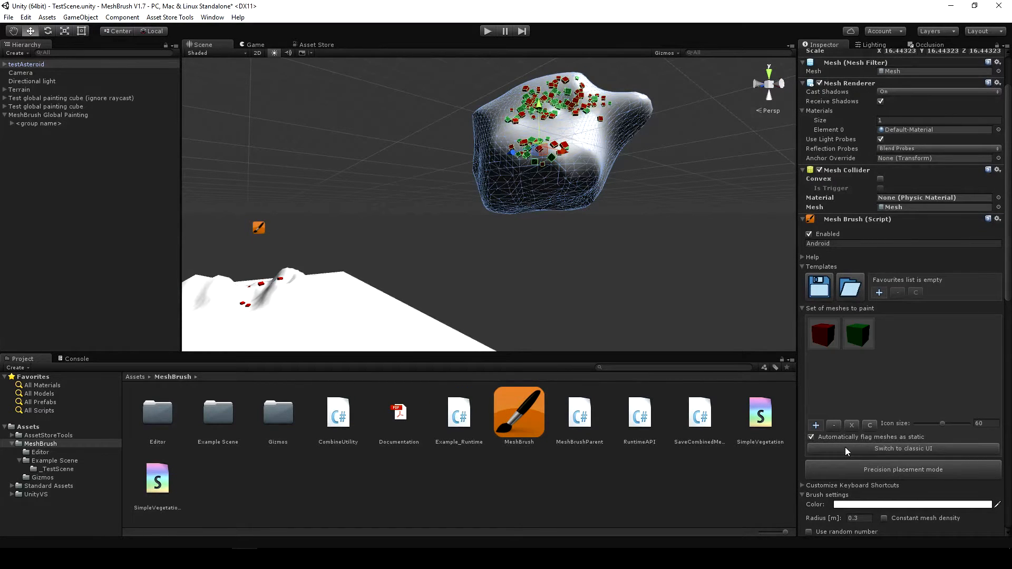
Step: Select the terrain, erase some red cubes beside the hills with the brush and paint new ones in that area
{"action": "right_click_drag", "start_coordinate": [626, 253], "coordinate": [456, 291]}
{"action": "left_click", "coordinate": [495, 246]}
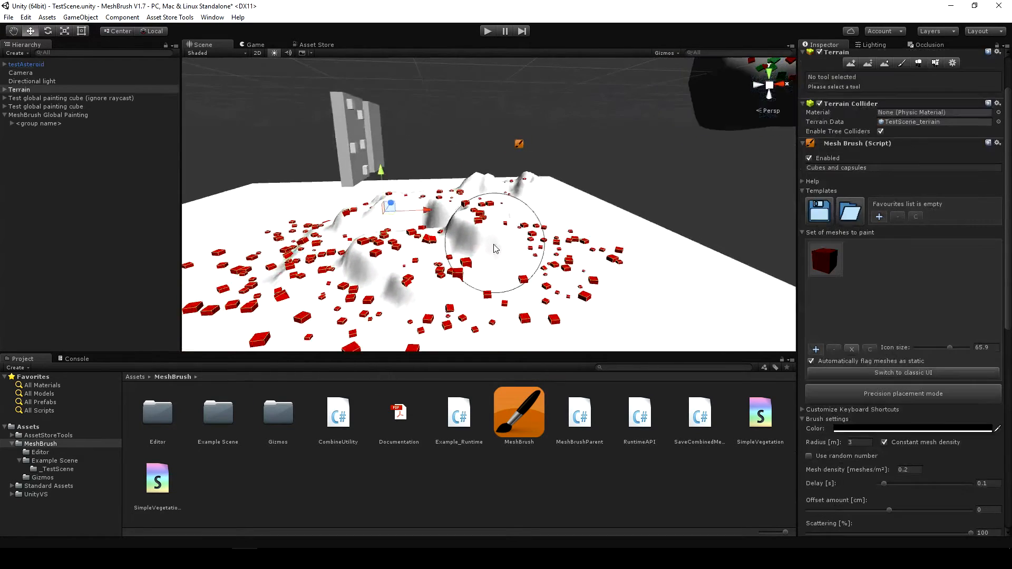
{"action": "key", "text": "s"}
{"action": "mouse_move", "coordinate": [495, 245]}
{"action": "right_mouse_down"}
{"action": "mouse_move", "coordinate": [520, 235]}
{"action": "mouse_move", "coordinate": [488, 224]}
{"action": "mouse_move", "coordinate": [474, 252]}
{"action": "right_mouse_up"}
{"action": "key", "text": "w"}
{"action": "key", "text": "d"}
{"action": "key", "text": "l"}
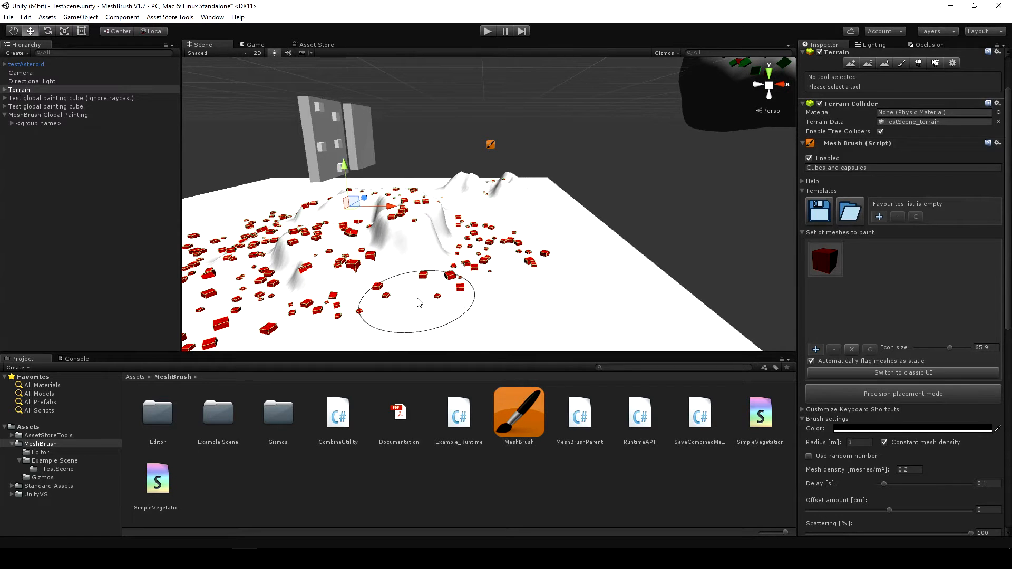
{"action": "right_click_drag", "start_coordinate": [433, 293], "coordinate": [521, 256]}
{"action": "key", "text": "w"}
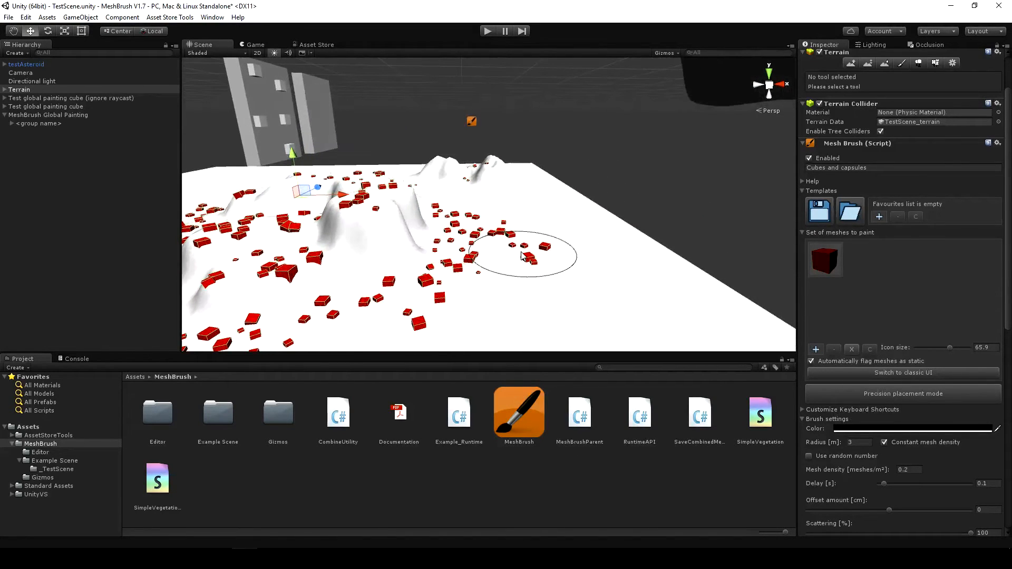
{"action": "key", "text": "l"}
{"action": "key", "text": "p"}
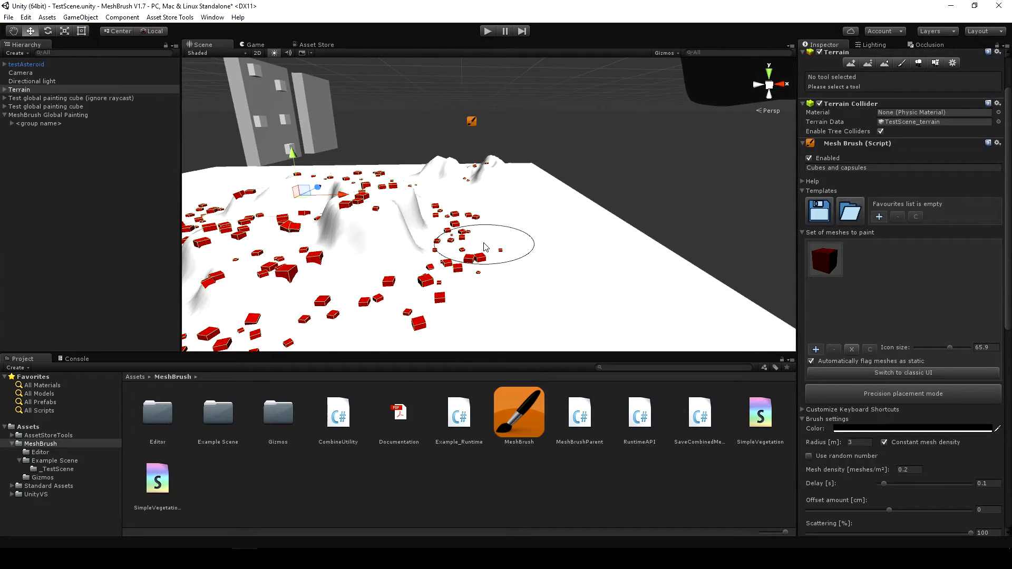
{"action": "key", "text": "p"}
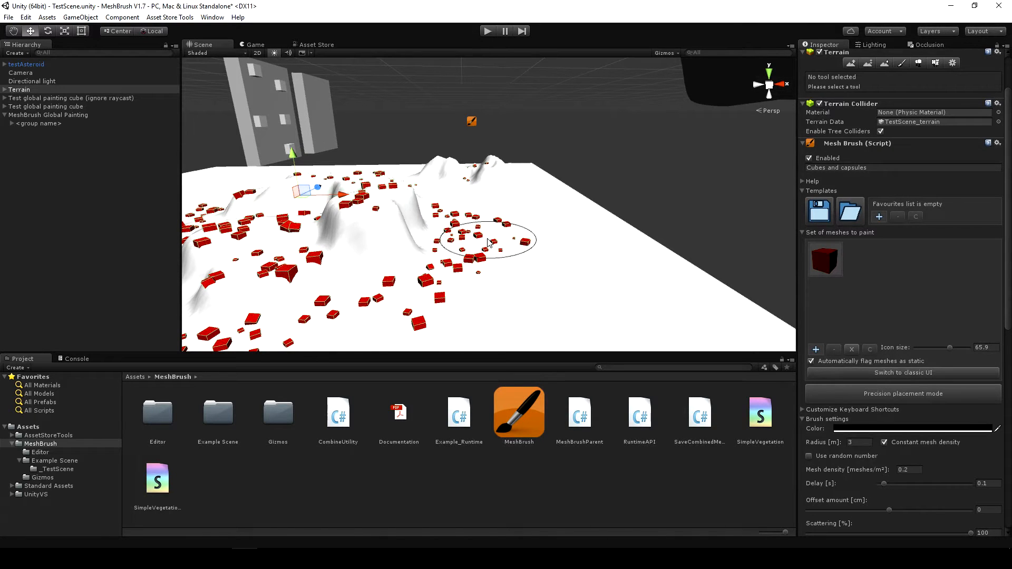
Step: Select MeshBrush Global Painting and paint two more grey cubes onto the wall that already holds cubes
{"action": "mouse_move", "coordinate": [489, 242]}
{"action": "right_mouse_down"}
{"action": "mouse_move", "coordinate": [508, 226]}
{"action": "mouse_move", "coordinate": [441, 244]}
{"action": "mouse_move", "coordinate": [502, 228]}
{"action": "mouse_move", "coordinate": [453, 226]}
{"action": "mouse_move", "coordinate": [508, 226]}
{"action": "mouse_move", "coordinate": [503, 236]}
{"action": "mouse_move", "coordinate": [483, 223]}
{"action": "mouse_move", "coordinate": [539, 208]}
{"action": "mouse_move", "coordinate": [544, 196]}
{"action": "mouse_move", "coordinate": [413, 178]}
{"action": "mouse_move", "coordinate": [468, 239]}
{"action": "mouse_move", "coordinate": [396, 237]}
{"action": "mouse_move", "coordinate": [403, 230]}
{"action": "mouse_move", "coordinate": [315, 241]}
{"action": "mouse_move", "coordinate": [486, 243]}
{"action": "right_mouse_up"}
{"action": "left_click", "coordinate": [467, 236]}
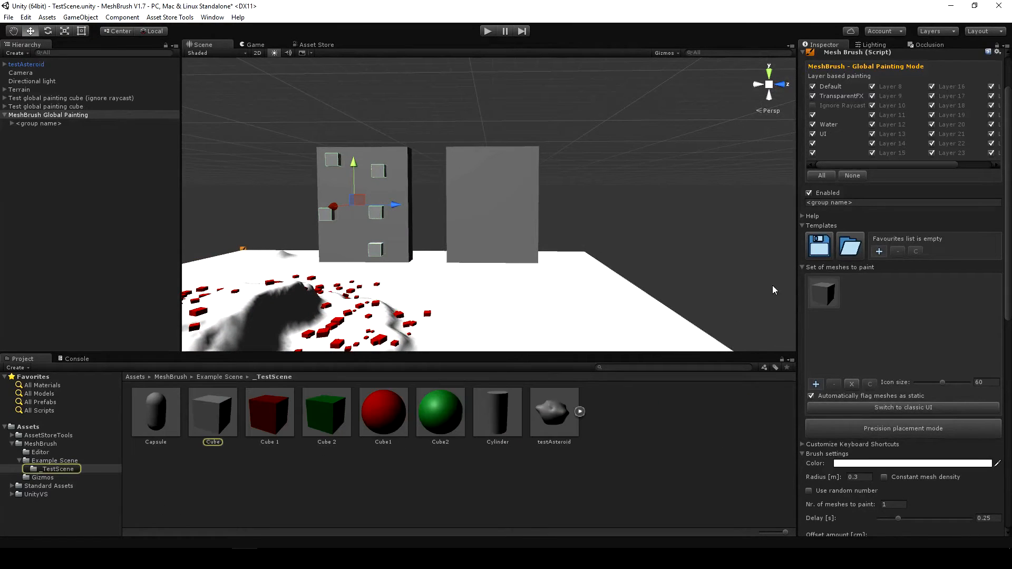
{"action": "right_click_drag", "start_coordinate": [773, 285], "coordinate": [538, 234]}
{"action": "key", "text": "p"}
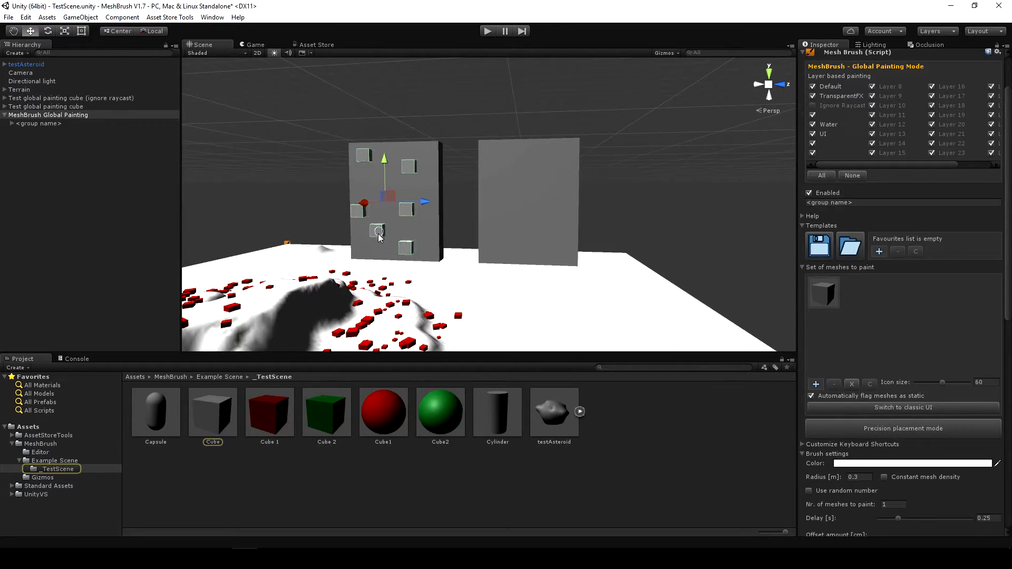
{"action": "key", "text": "p"}
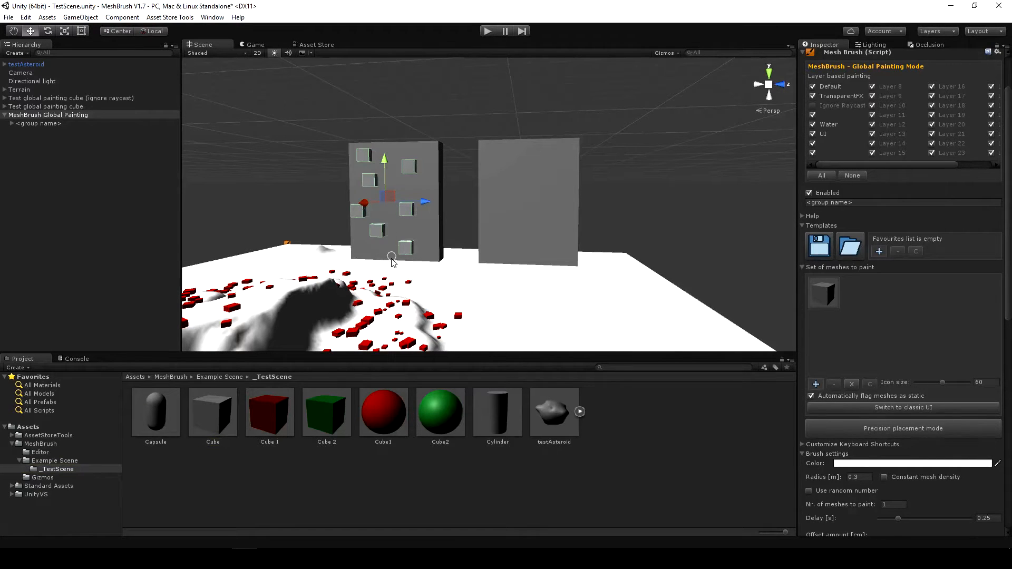
Step: Paint three grey cubes onto the bare terrain in front of the walls with the global painting brush
{"action": "key", "text": "p"}
{"action": "key", "text": "p"}
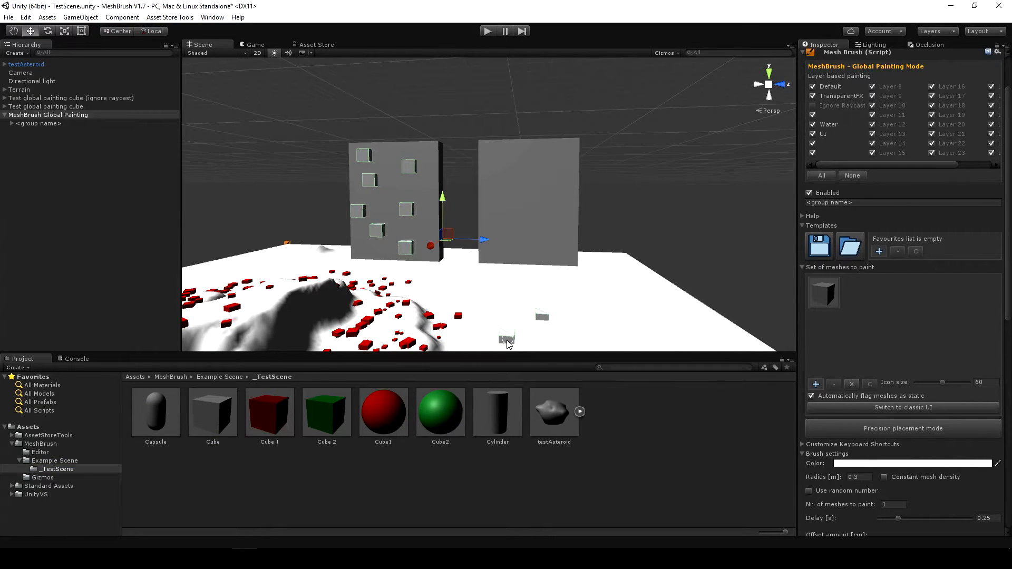
{"action": "key", "text": "p"}
Step: Delete the three grey cubes painted on the terrain
{"action": "left_click", "coordinate": [658, 223]}
{"action": "mouse_move", "coordinate": [525, 190]}
{"action": "right_mouse_down"}
{"action": "mouse_move", "coordinate": [546, 238]}
{"action": "mouse_move", "coordinate": [618, 253]}
{"action": "mouse_move", "coordinate": [579, 239]}
{"action": "right_mouse_up"}
{"action": "left_click", "coordinate": [558, 238]}
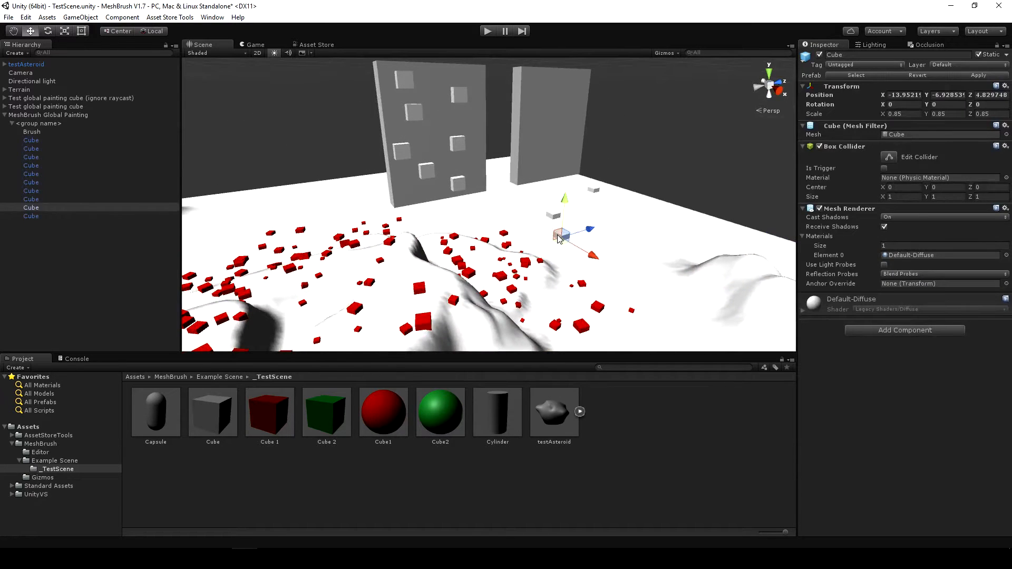
{"action": "key", "text": "Delete"}
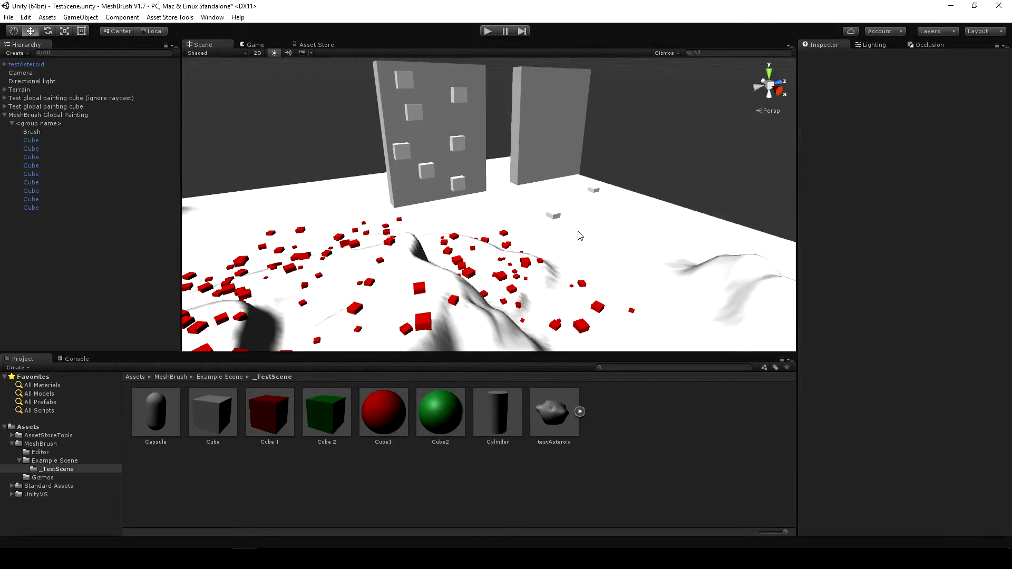
{"action": "left_click", "coordinate": [554, 217]}
{"action": "left_click", "coordinate": [591, 191]}
{"action": "key", "text": "Delete"}
Step: Load the V1.5 template into testAsteroid's Mesh Brush component and undo the template load
{"action": "right_click_drag", "start_coordinate": [492, 275], "coordinate": [573, 203]}
{"action": "left_click", "coordinate": [634, 195]}
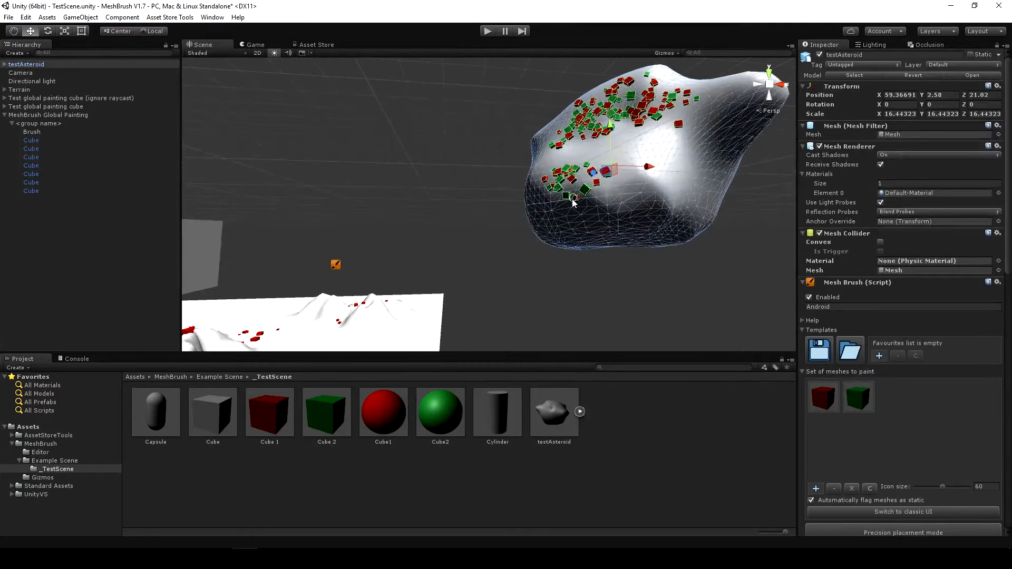
{"action": "scroll", "coordinate": [1009, 304], "scroll_direction": "down", "scroll_amount": 10}
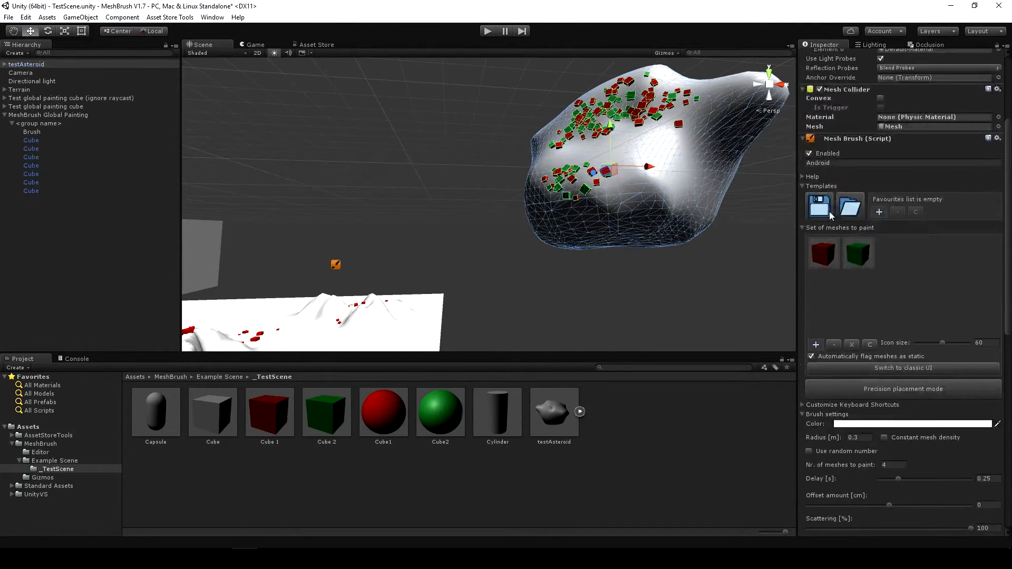
{"action": "left_click", "coordinate": [850, 207]}
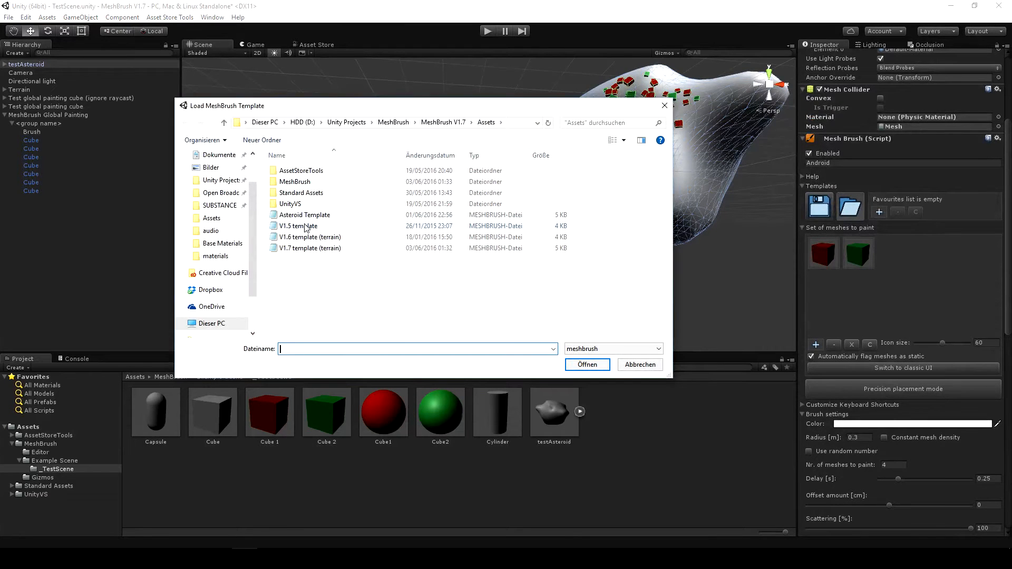
{"action": "double_click", "coordinate": [305, 226]}
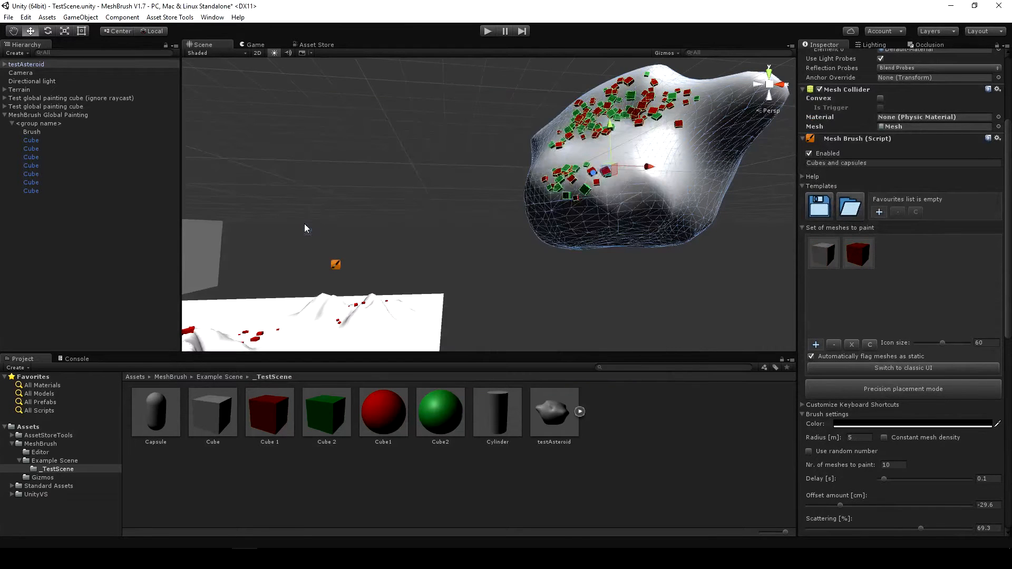
{"action": "left_click", "coordinate": [32, 17]}
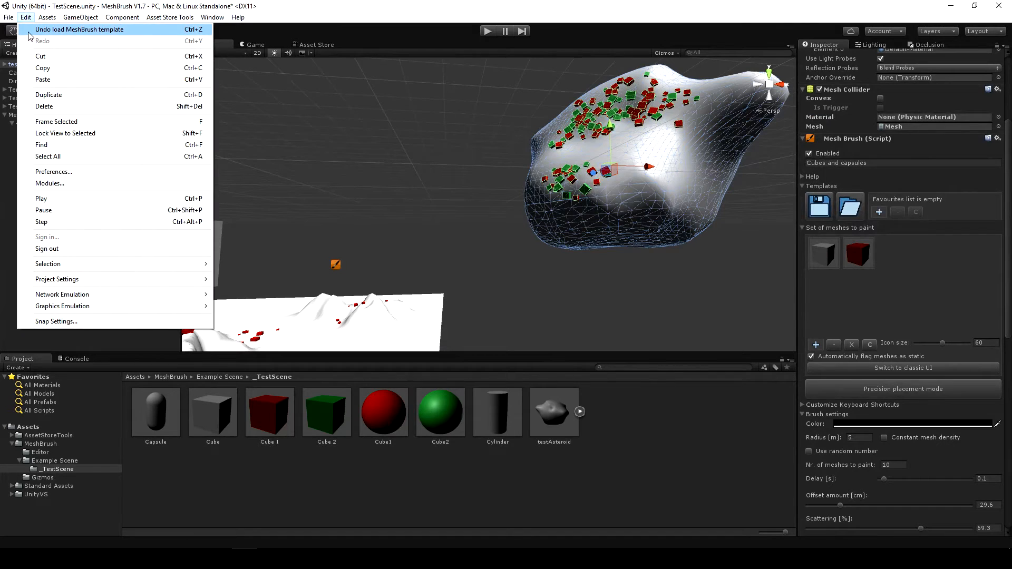
{"action": "left_click", "coordinate": [84, 30]}
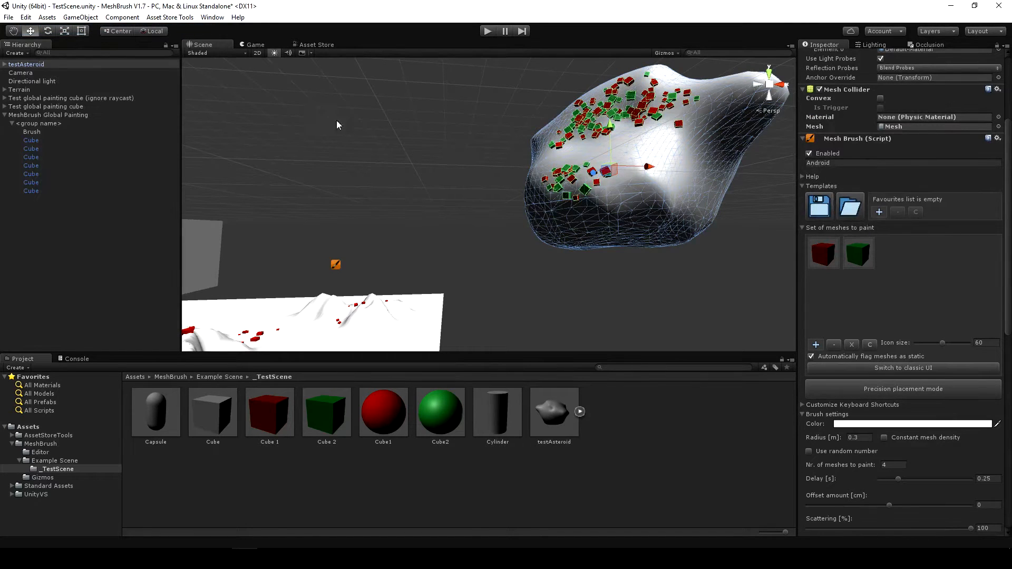
Step: Reset all slope settings of testAsteroid's Mesh Brush and undo the reset
{"action": "scroll", "coordinate": [875, 415], "scroll_direction": "down", "scroll_amount": 10}
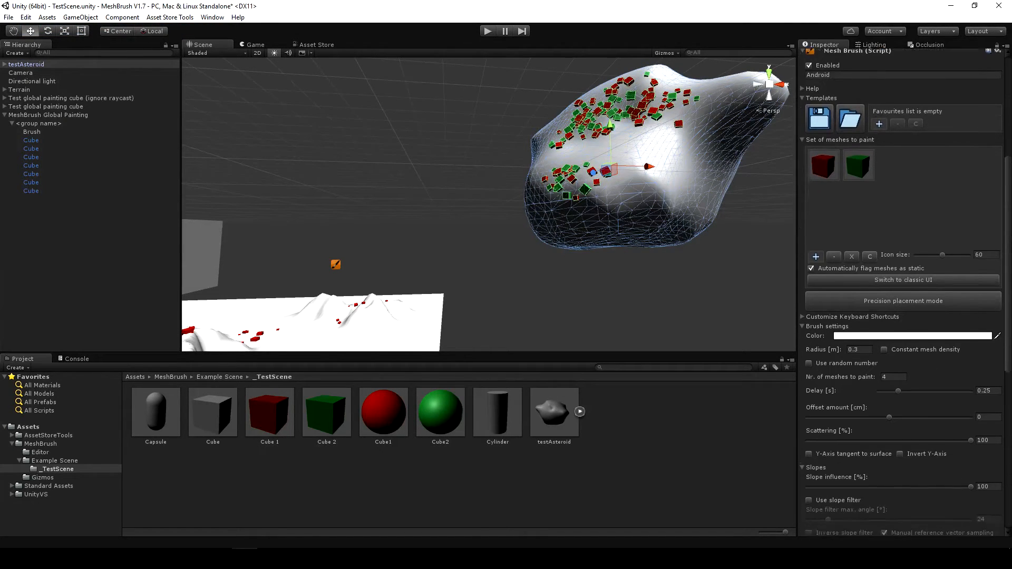
{"action": "left_click", "coordinate": [903, 418]}
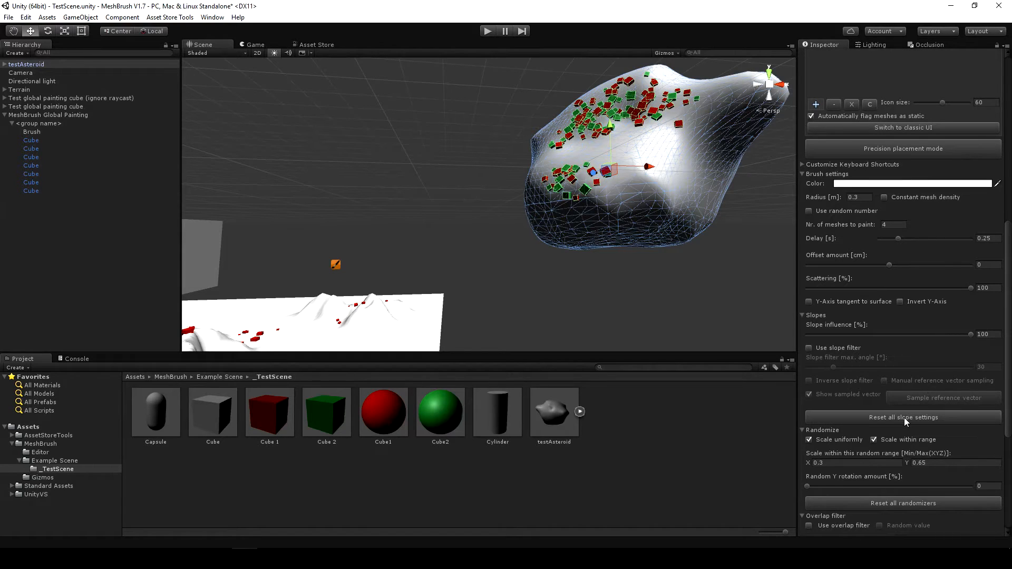
{"action": "left_click", "coordinate": [26, 17]}
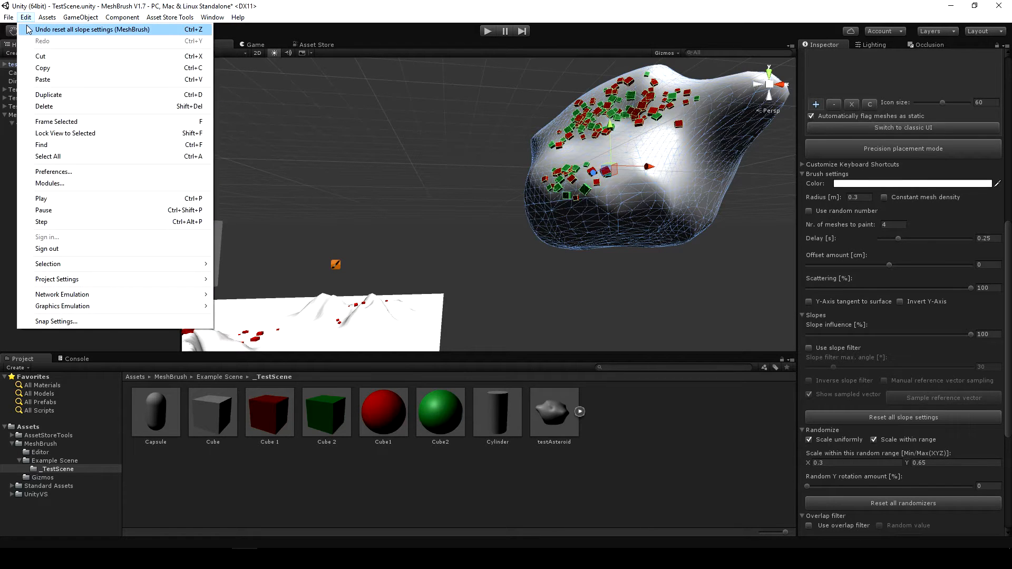
{"action": "left_click", "coordinate": [29, 29]}
Step: Toggle the Constant mesh density option in testAsteroid's brush settings
{"action": "mouse_move", "coordinate": [443, 182]}
{"action": "right_mouse_down"}
{"action": "mouse_move", "coordinate": [524, 227]}
{"action": "mouse_move", "coordinate": [497, 211]}
{"action": "right_mouse_up"}
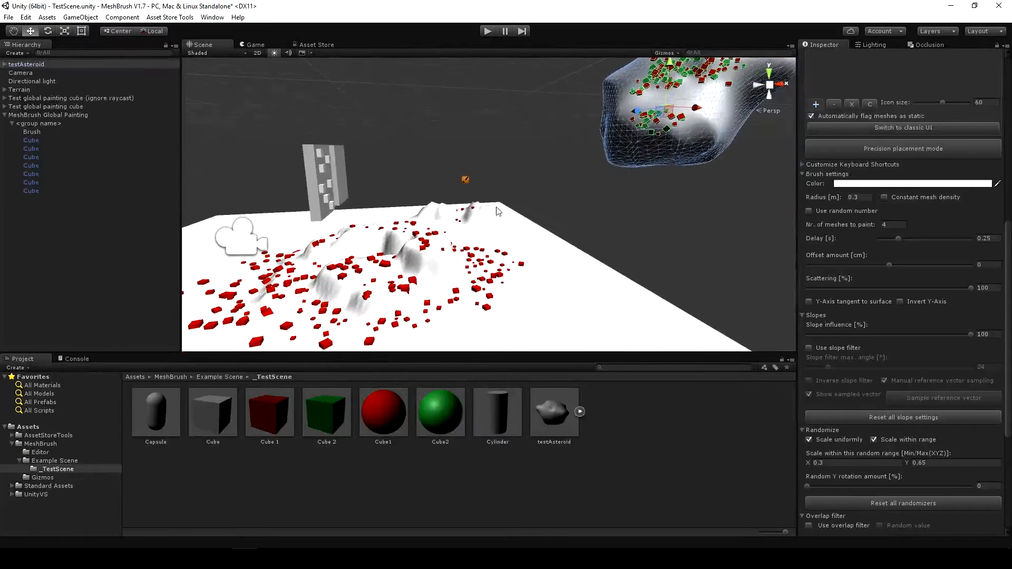
{"action": "scroll", "coordinate": [908, 280], "scroll_direction": "up", "scroll_amount": 3}
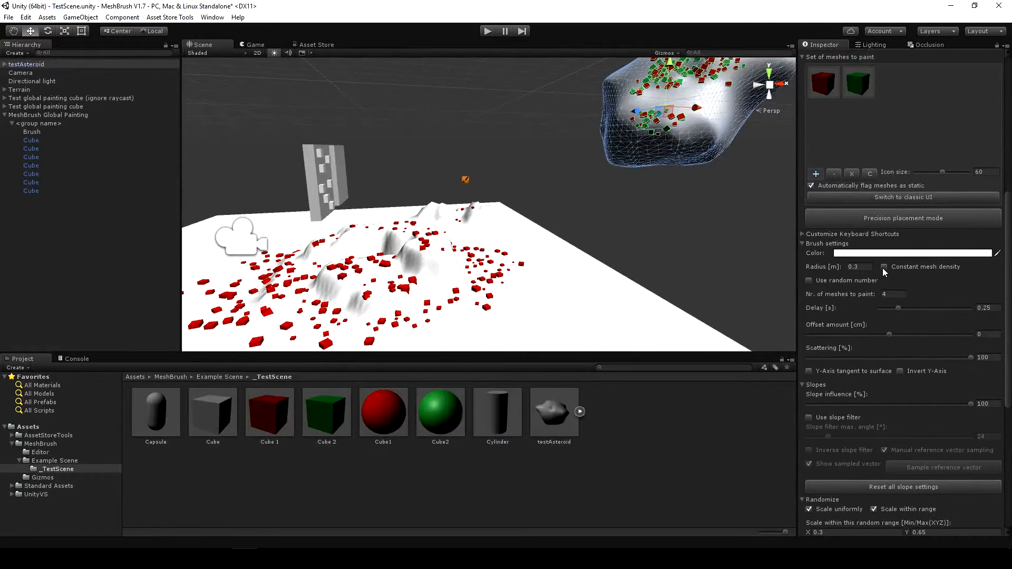
{"action": "left_click", "coordinate": [883, 268]}
{"action": "left_click", "coordinate": [883, 268]}
{"action": "left_click", "coordinate": [883, 267]}
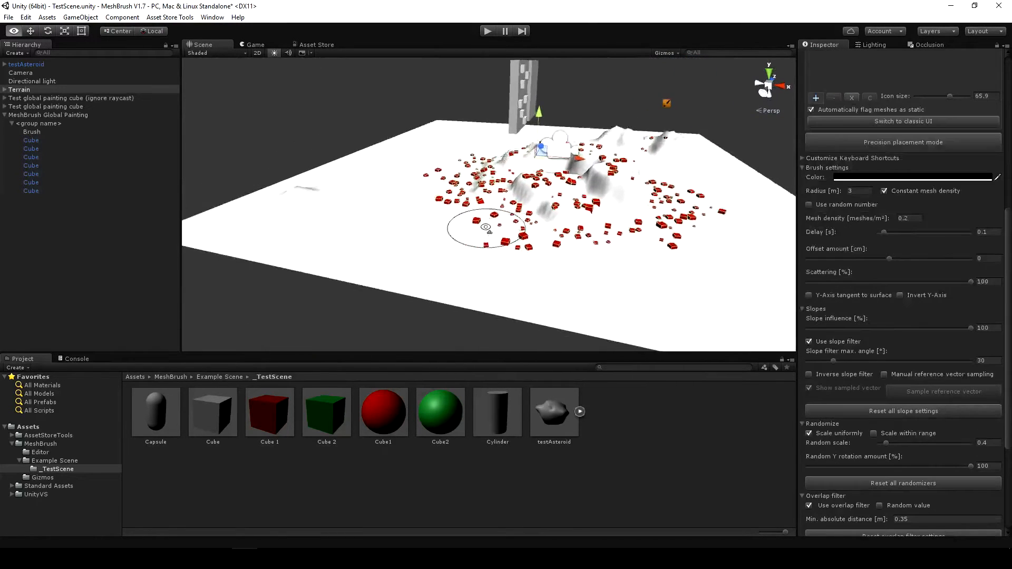
Step: Paint red cubes onto the flat, empty part of the terrain away from the hills
{"action": "key", "text": "w"}
{"action": "key", "text": "a"}
{"action": "mouse_move", "coordinate": [486, 227]}
{"action": "right_mouse_down"}
{"action": "mouse_move", "coordinate": [501, 222]}
{"action": "mouse_move", "coordinate": [520, 237]}
{"action": "mouse_move", "coordinate": [552, 225]}
{"action": "mouse_move", "coordinate": [478, 249]}
{"action": "right_mouse_up"}
{"action": "key", "text": "p"}
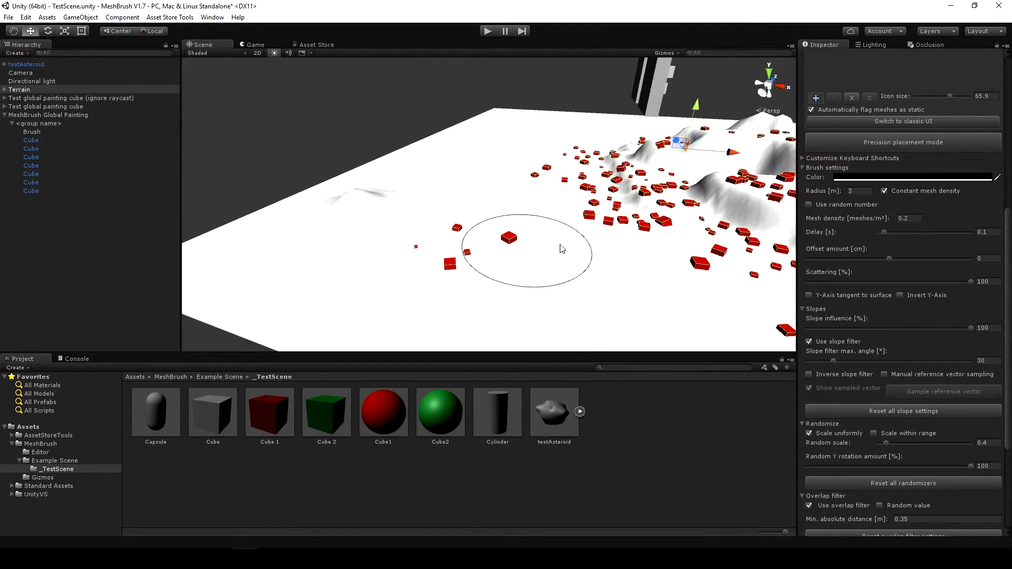
Step: Set the terrain brush's mesh density to 0.5 meshes/m² and paint another patch of red cubes on the flat area
{"action": "left_click", "coordinate": [907, 218]}
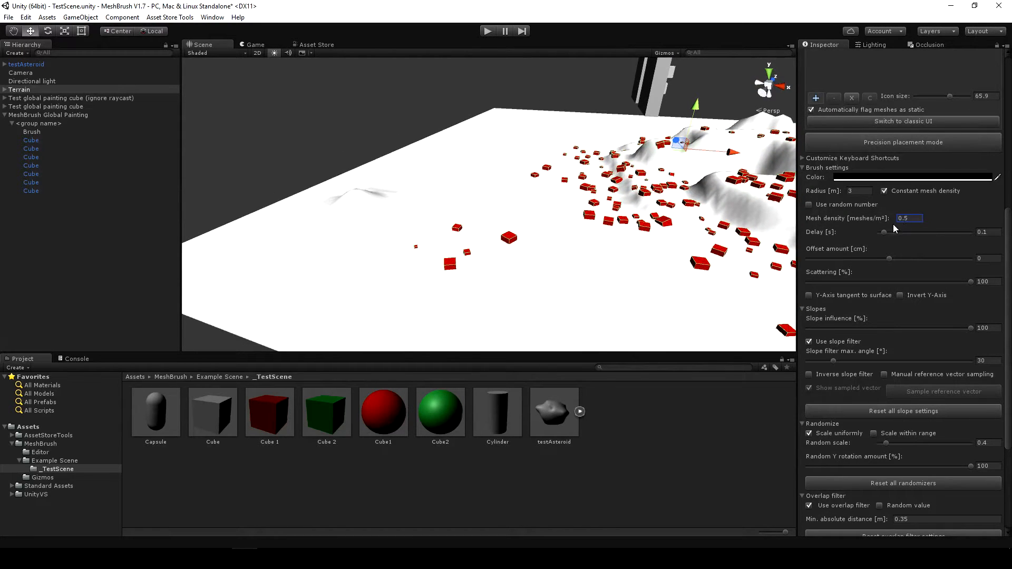
{"action": "right_click_drag", "start_coordinate": [548, 264], "coordinate": [531, 278]}
{"action": "key", "text": "p"}
Step: Set the mesh density to 2 meshes/m² and paint a dense patch of red cubes behind the previous ones
{"action": "left_click", "coordinate": [903, 220]}
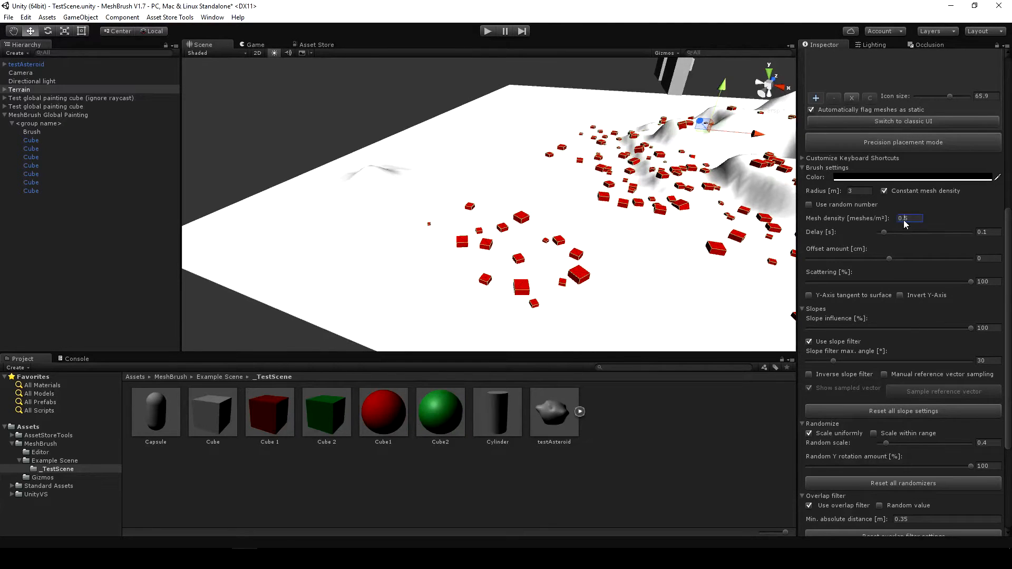
{"action": "mouse_move", "coordinate": [589, 222]}
{"action": "right_mouse_down"}
{"action": "mouse_move", "coordinate": [531, 203]}
{"action": "mouse_move", "coordinate": [541, 192]}
{"action": "right_mouse_up"}
{"action": "key", "text": "p"}
Step: Increase the terrain brush's radius to 3.25 m
{"action": "key", "text": "o"}
{"action": "key", "text": "o"}
{"action": "key", "text": "o"}
{"action": "key", "text": "o"}
{"action": "key", "text": "o"}
{"action": "key", "text": "o"}
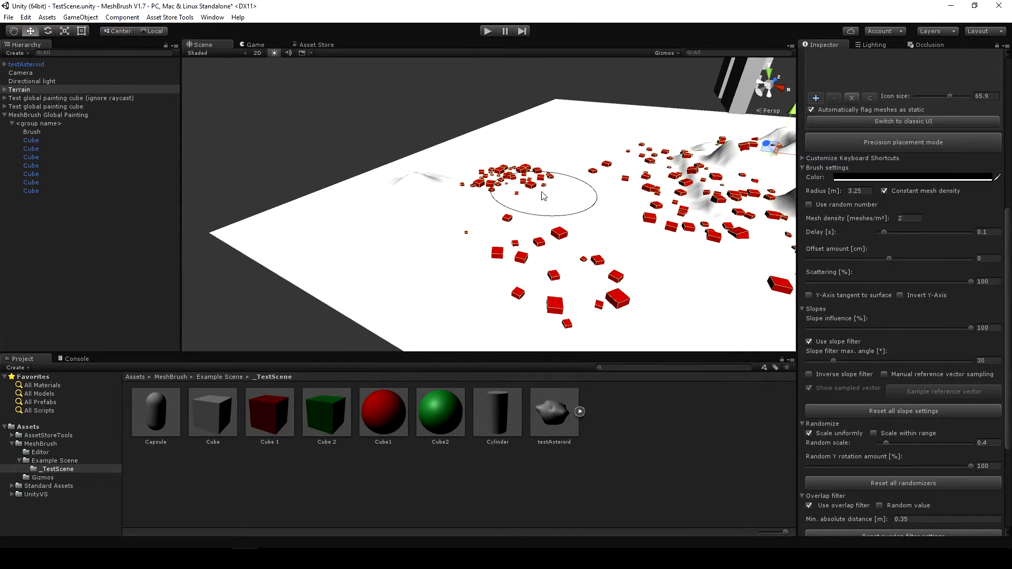
Step: Increase the terrain brush's radius to 6.6 m
{"action": "key", "text": "o"}
{"action": "key", "text": "o"}
{"action": "key", "text": "o"}
{"action": "key", "text": "o"}
{"action": "key", "text": "o"}
{"action": "key", "text": "o"}
{"action": "key", "text": "o"}
{"action": "key", "text": "o"}
{"action": "key", "text": "o"}
{"action": "key", "text": "o"}
{"action": "key", "text": "o"}
{"action": "key", "text": "o"}
{"action": "key", "text": "o"}
{"action": "key", "text": "o"}
{"action": "key", "text": "o"}
{"action": "key", "text": "o"}
{"action": "key", "text": "o"}
{"action": "key", "text": "o"}
{"action": "key", "text": "o"}
{"action": "key", "text": "o"}
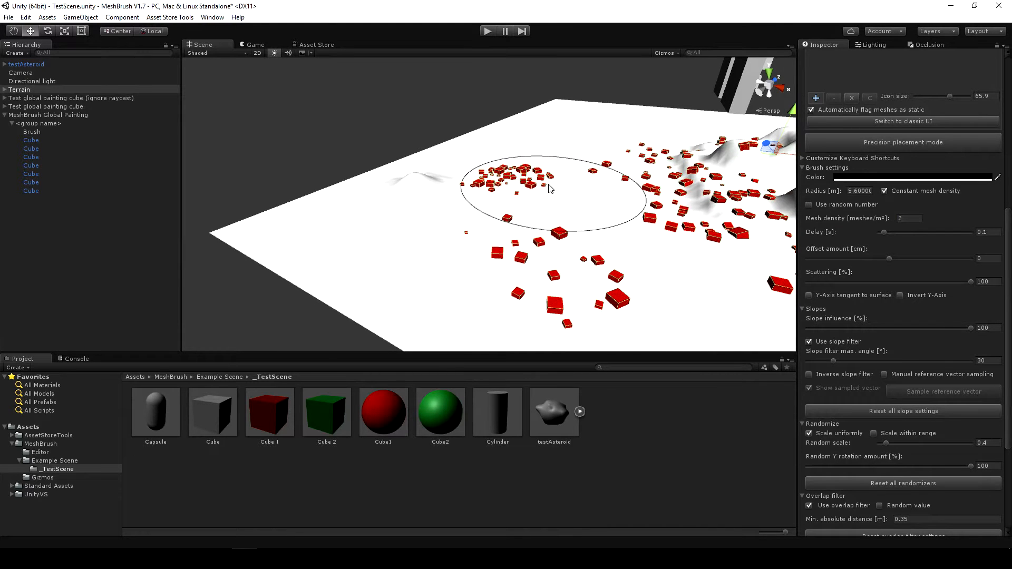
{"action": "key", "text": "o"}
{"action": "key", "text": "o"}
{"action": "key", "text": "o"}
Step: Paint a large, dense patch of red cubes onto the flat terrain behind the earlier patches
{"action": "key", "text": "p"}
{"action": "mouse_move", "coordinate": [606, 221]}
{"action": "right_mouse_down"}
{"action": "mouse_move", "coordinate": [589, 137]}
{"action": "mouse_move", "coordinate": [541, 160]}
{"action": "right_mouse_up"}
{"action": "key", "text": "w"}
{"action": "key", "text": "d"}
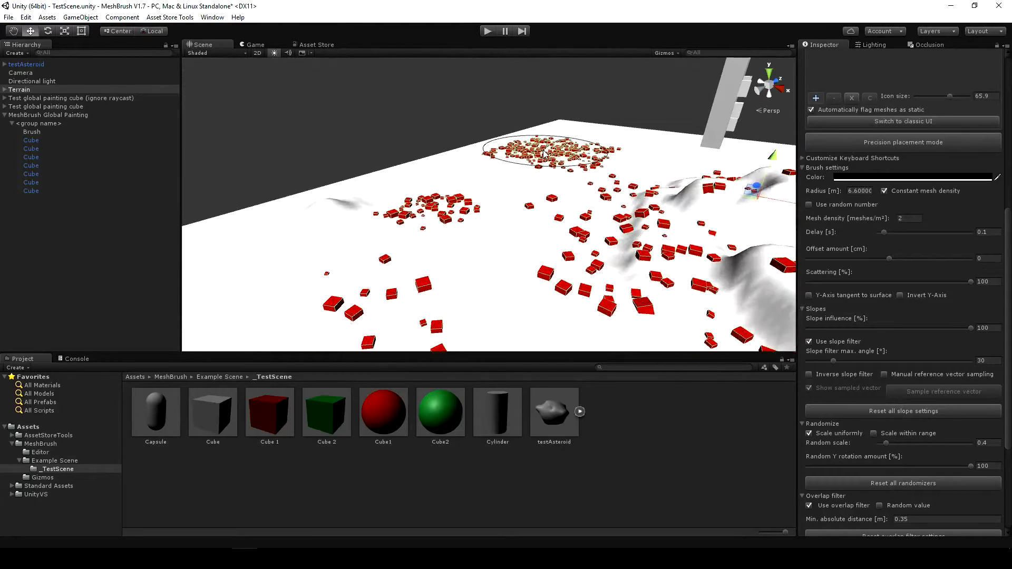
Step: Delete the painted patches of red cubes from the flat part of the terrain
{"action": "key", "text": "l"}
{"action": "key", "text": "l"}
{"action": "right_click_drag", "start_coordinate": [404, 265], "coordinate": [519, 230]}
Step: Set the terrain brush's radius to 3 m and the icon size of its mesh set to 80
{"action": "left_click_drag", "start_coordinate": [870, 192], "coordinate": [844, 194]}
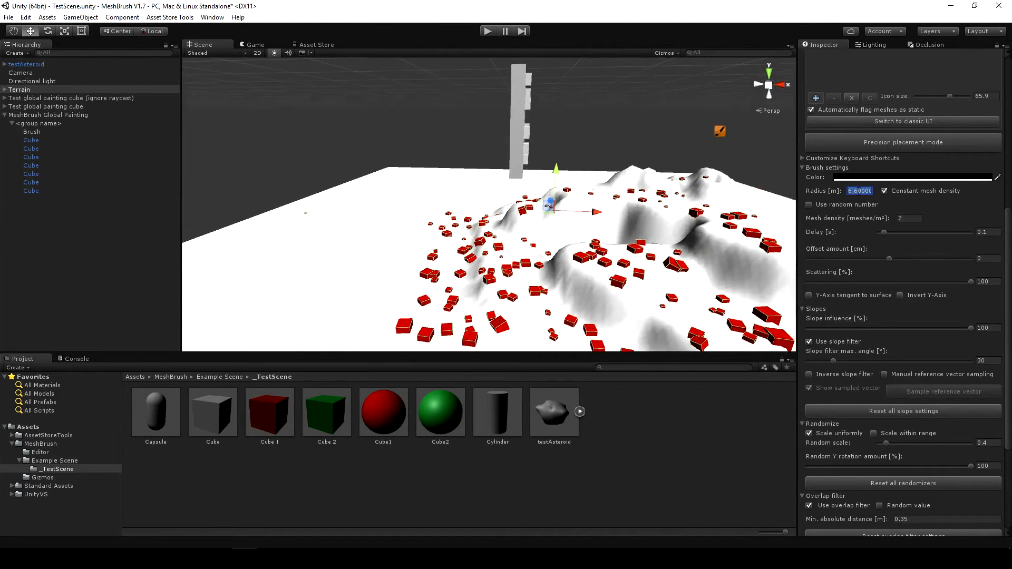
{"action": "type", "text": "3"}
{"action": "right_click_drag", "start_coordinate": [495, 216], "coordinate": [709, 208]}
{"action": "scroll", "coordinate": [964, 255], "scroll_direction": "up", "scroll_amount": 8}
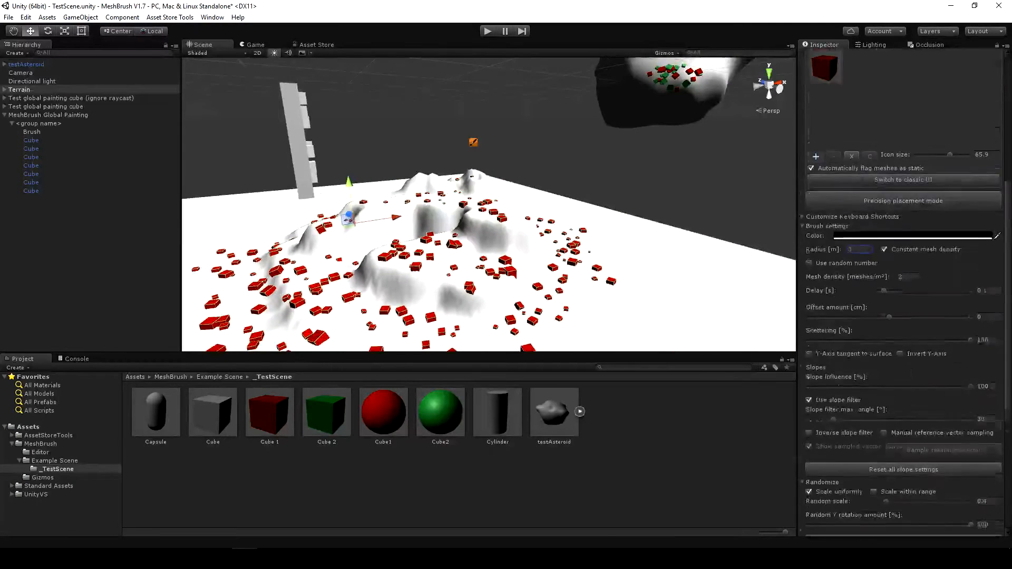
{"action": "mouse_move", "coordinate": [951, 312]}
{"action": "left_mouse_down"}
{"action": "mouse_move", "coordinate": [919, 311]}
{"action": "mouse_move", "coordinate": [985, 312]}
{"action": "left_mouse_up"}
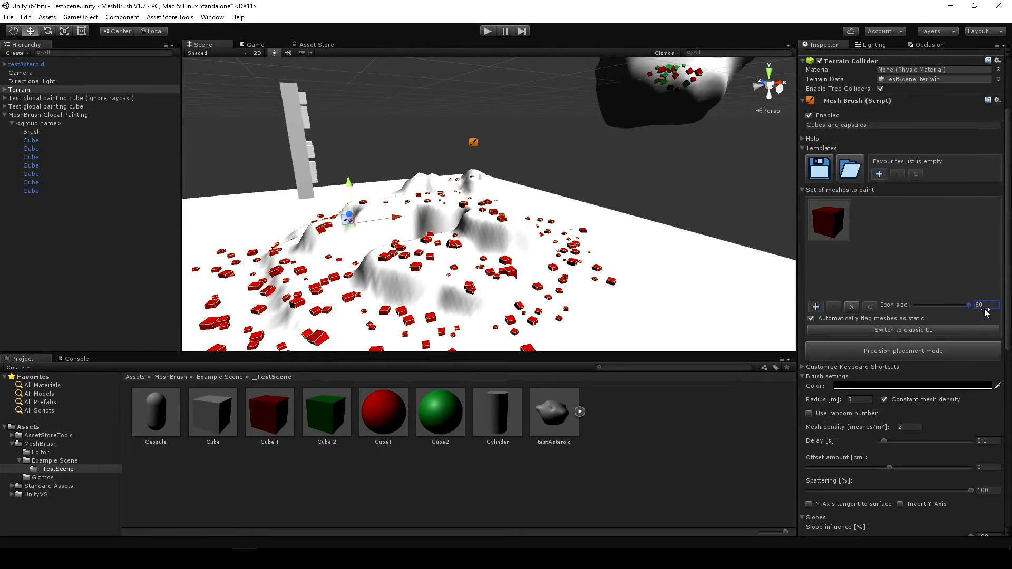
Step: Select the testAsteroid object and frame it up close in the scene
{"action": "right_click_drag", "start_coordinate": [599, 216], "coordinate": [583, 194]}
{"action": "left_click", "coordinate": [565, 218]}
{"action": "key", "text": "f"}
{"action": "left_click_drag", "start_coordinate": [565, 218], "coordinate": [517, 223], "text": "alt"}
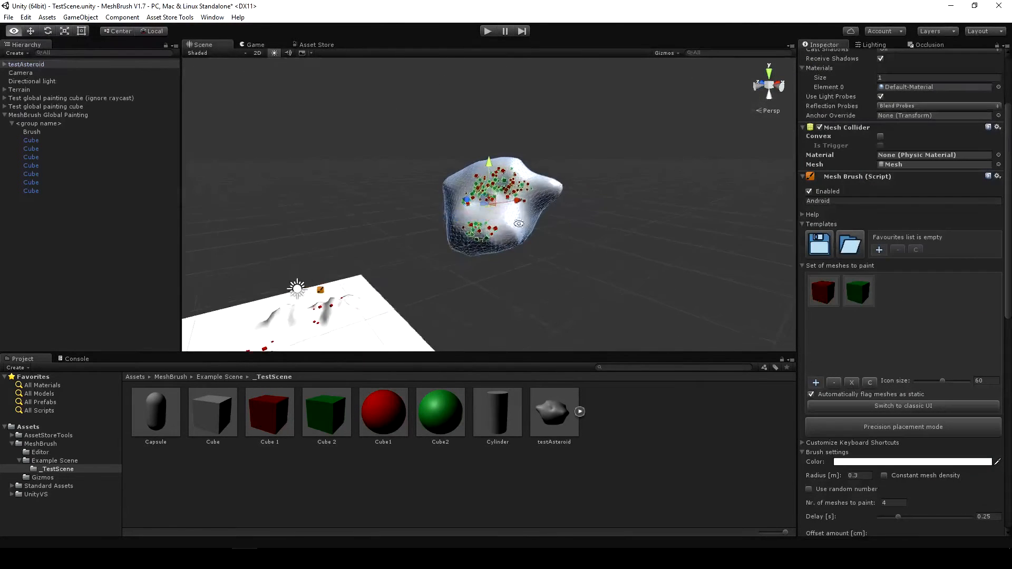
{"action": "right_click_drag", "start_coordinate": [515, 188], "coordinate": [568, 363], "text": "alt"}
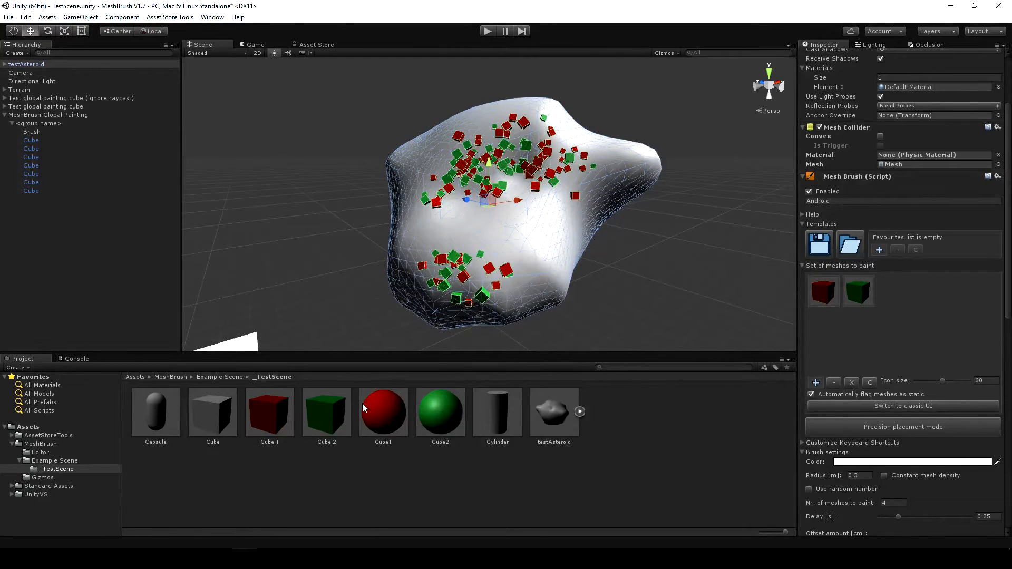
Step: Add the Cube 2, Cube and Capsule prefabs to the asteroid's set of meshes to paint
{"action": "left_click_drag", "start_coordinate": [320, 419], "coordinate": [818, 384]}
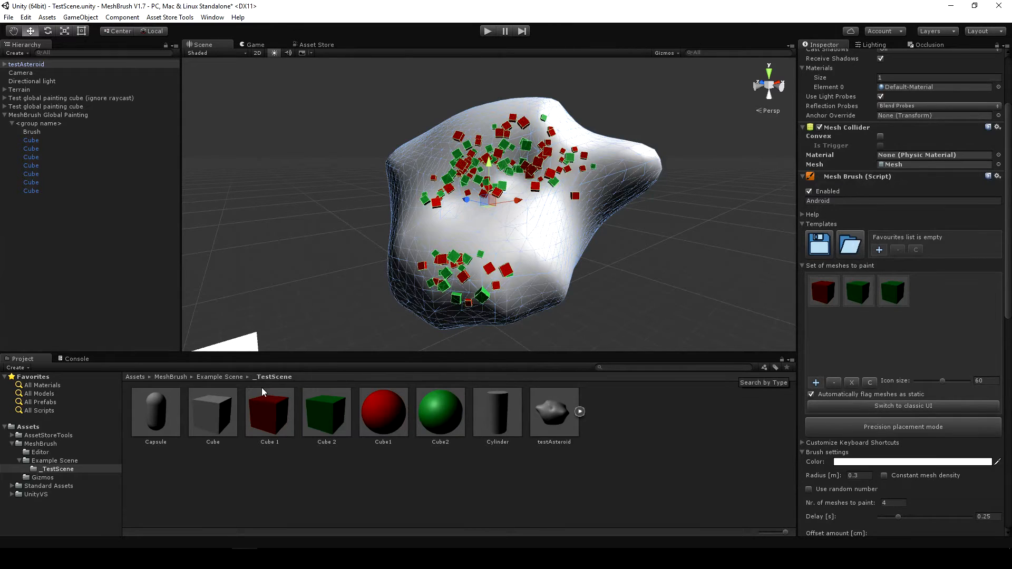
{"action": "left_click_drag", "start_coordinate": [209, 411], "coordinate": [816, 385]}
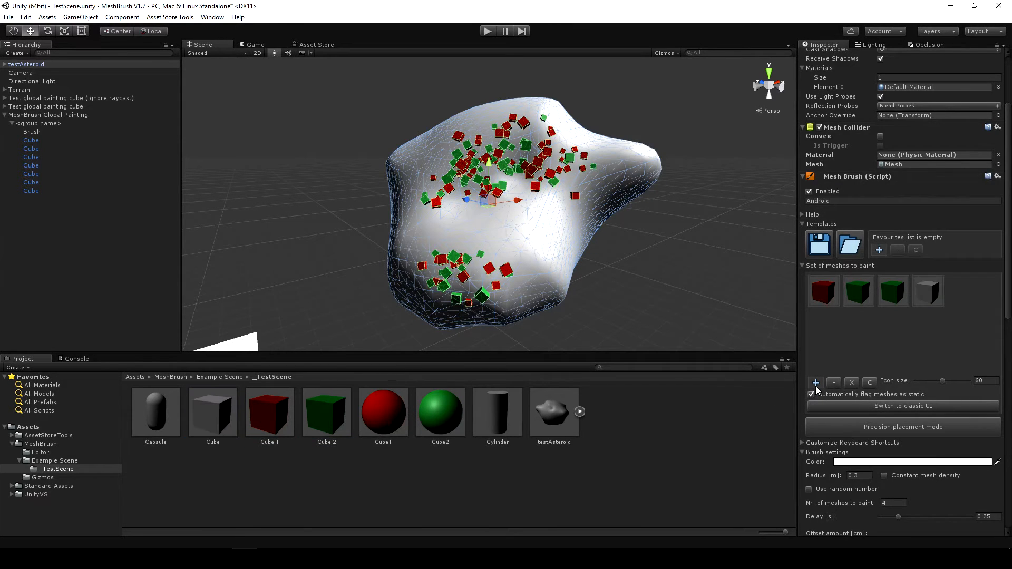
{"action": "mouse_move", "coordinate": [157, 412]}
{"action": "left_mouse_down"}
{"action": "mouse_move", "coordinate": [817, 392]}
{"action": "mouse_move", "coordinate": [815, 385]}
{"action": "left_mouse_up"}
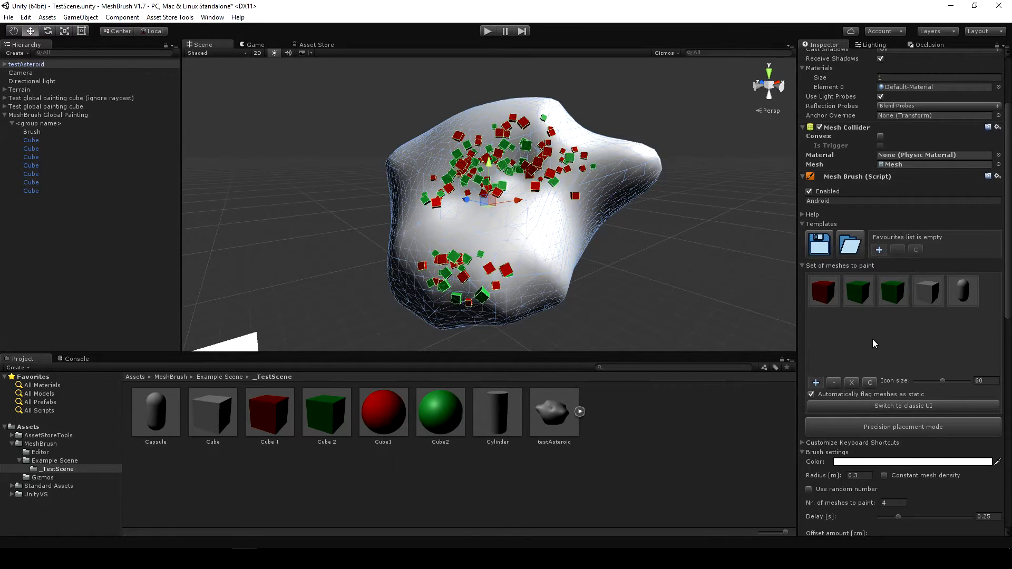
Step: Locate the project assets behind the green cube and grey cube entries of the mesh set
{"action": "left_click", "coordinate": [858, 293]}
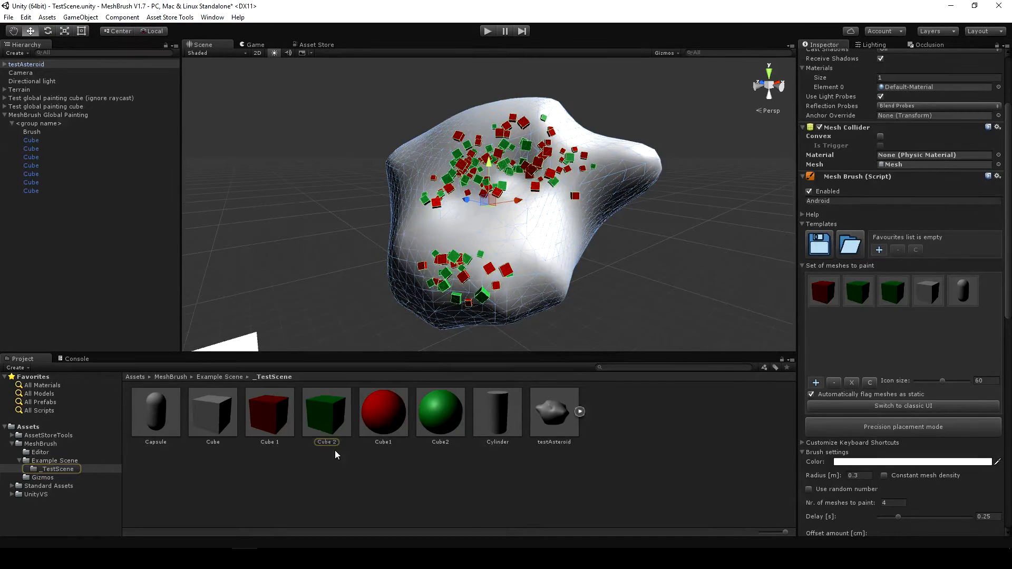
{"action": "left_click", "coordinate": [933, 296]}
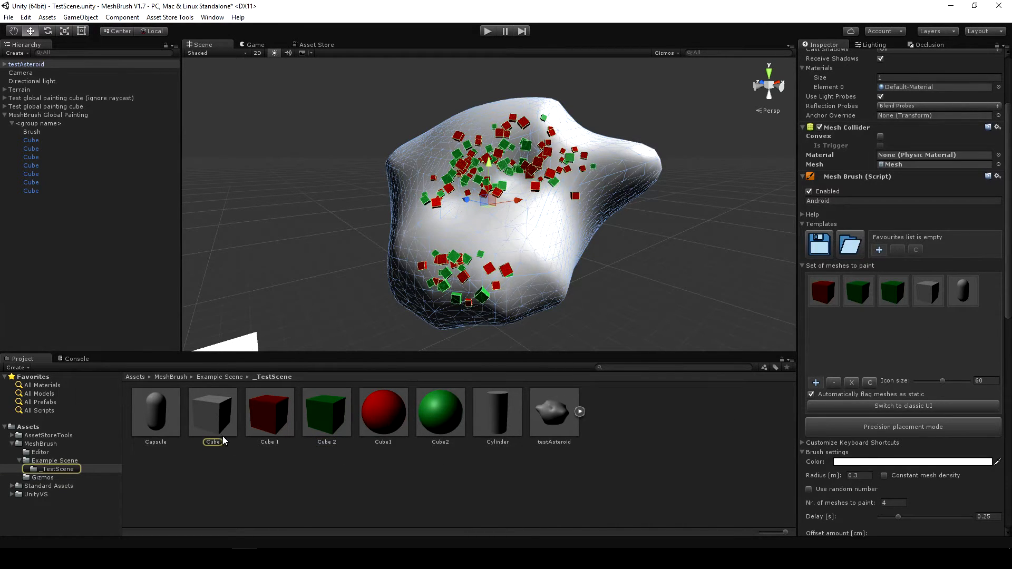
{"action": "left_click_drag", "start_coordinate": [586, 235], "coordinate": [545, 250], "text": "alt"}
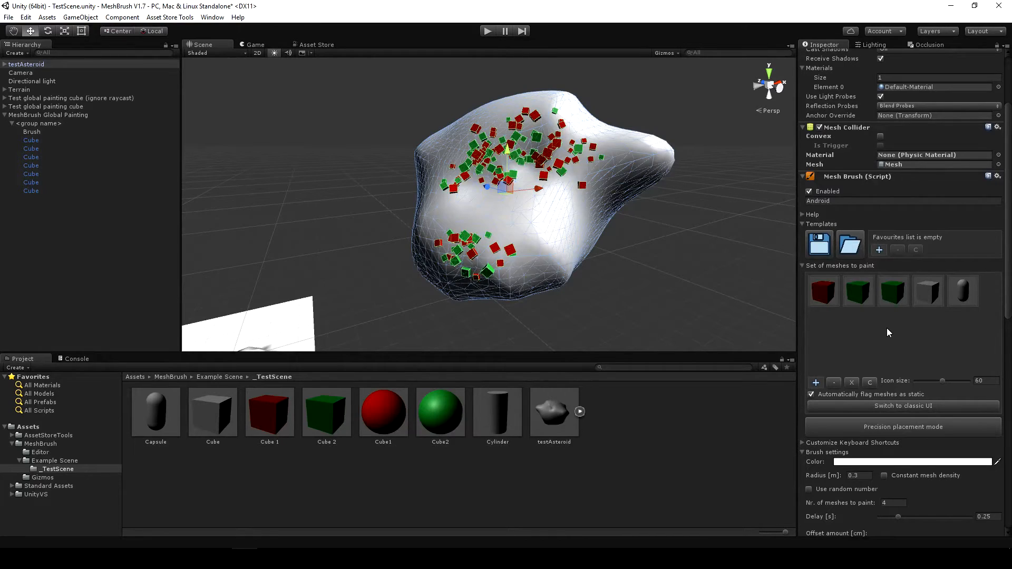
Step: Clear the second and fourth fields of the mesh set and assign the Cube prefab to the second one through the object picker
{"action": "middle_click", "coordinate": [862, 295]}
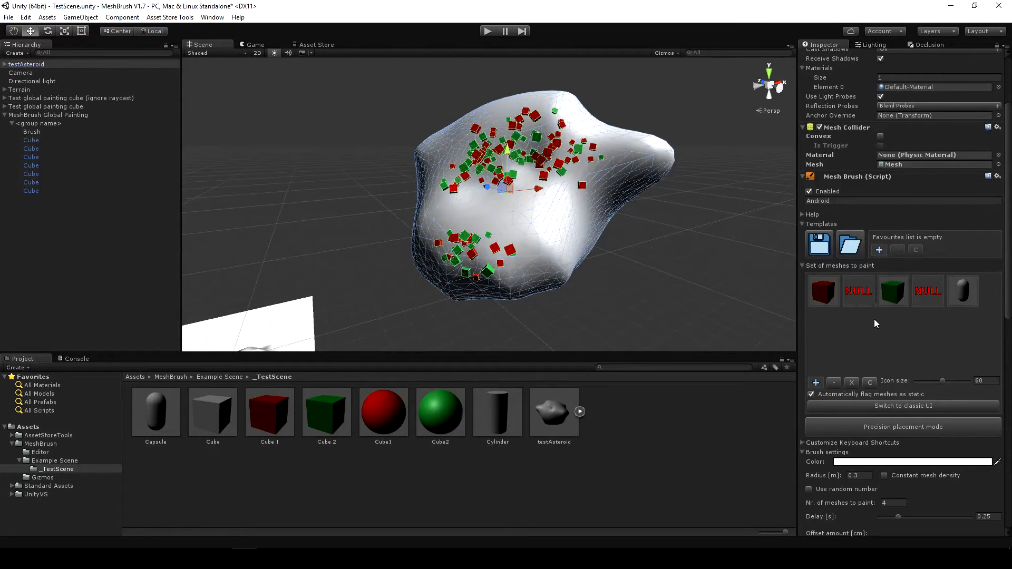
{"action": "left_click", "coordinate": [859, 292]}
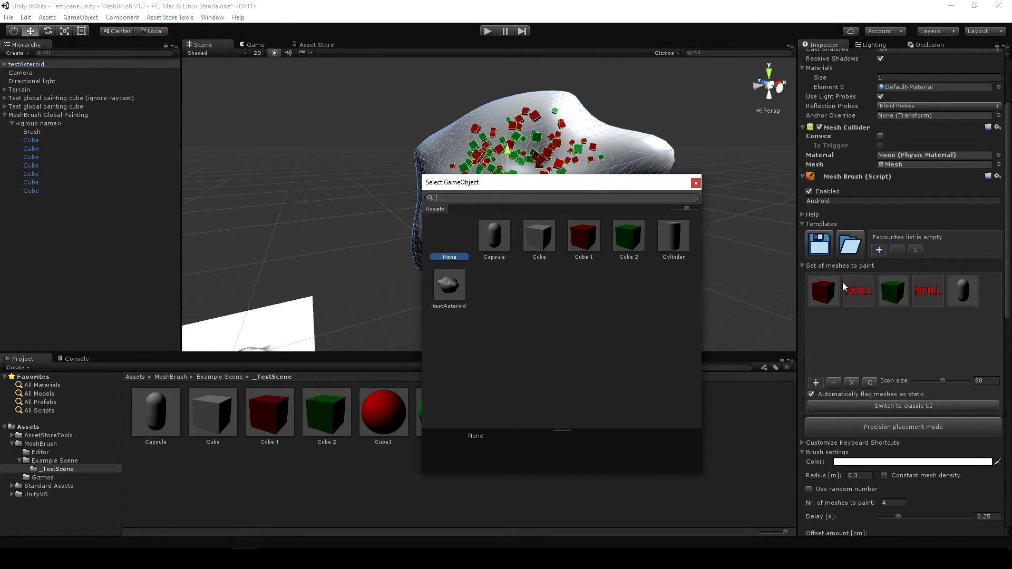
{"action": "left_click_drag", "start_coordinate": [582, 184], "coordinate": [691, 147]}
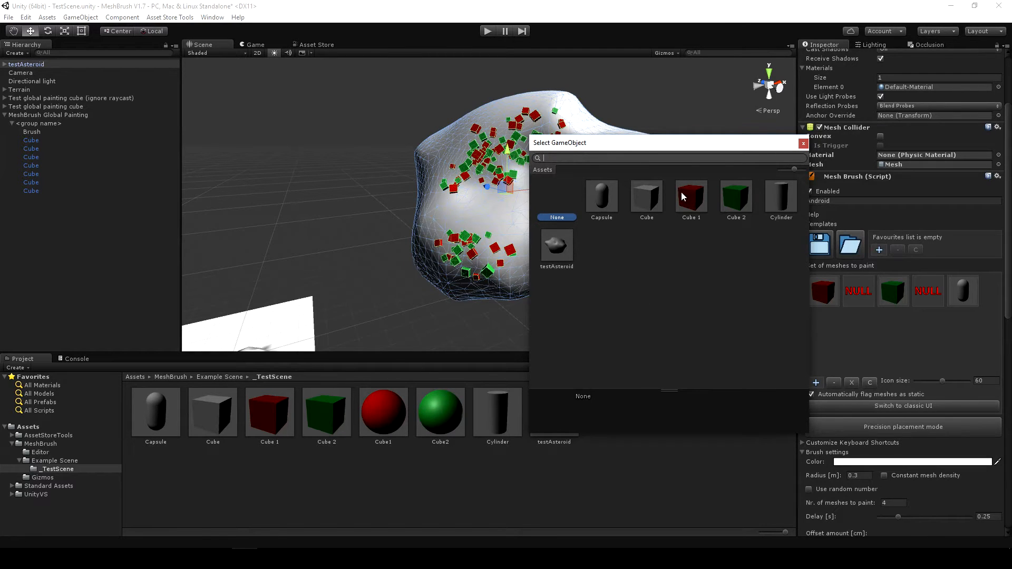
{"action": "left_click", "coordinate": [640, 201]}
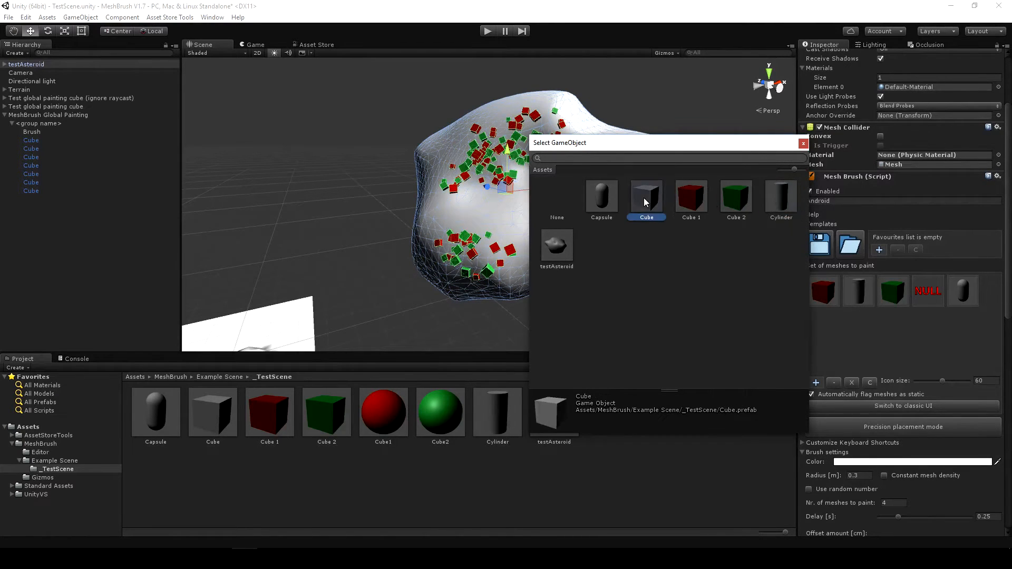
{"action": "left_click", "coordinate": [603, 199]}
{"action": "left_click", "coordinate": [563, 248]}
{"action": "left_click", "coordinate": [647, 202]}
{"action": "double_click", "coordinate": [647, 198]}
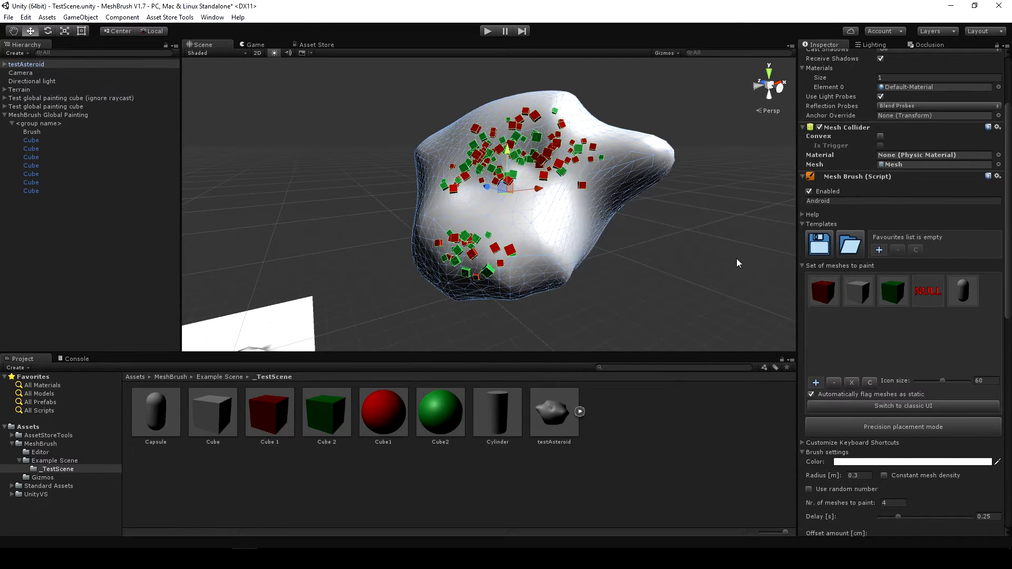
{"action": "scroll", "coordinate": [524, 295], "scroll_direction": "up", "scroll_amount": 3}
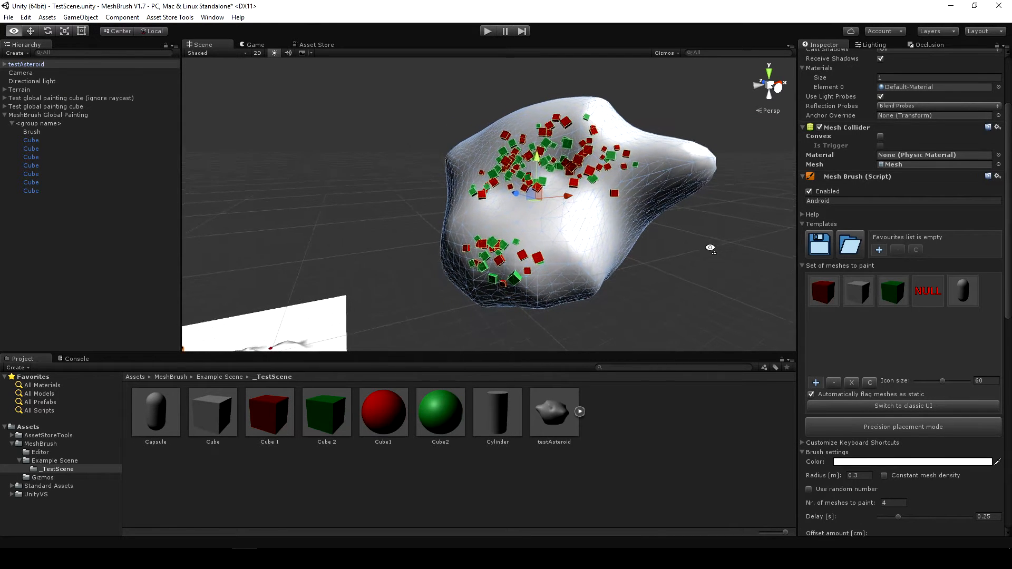
Step: Replace the mesh set's second field with the Cube 1 prefab and change it back to Cube
{"action": "left_click_drag", "start_coordinate": [265, 419], "coordinate": [854, 291]}
{"action": "left_click_drag", "start_coordinate": [195, 421], "coordinate": [863, 294]}
{"action": "right_click_drag", "start_coordinate": [519, 222], "coordinate": [471, 196]}
{"action": "key", "text": "s"}
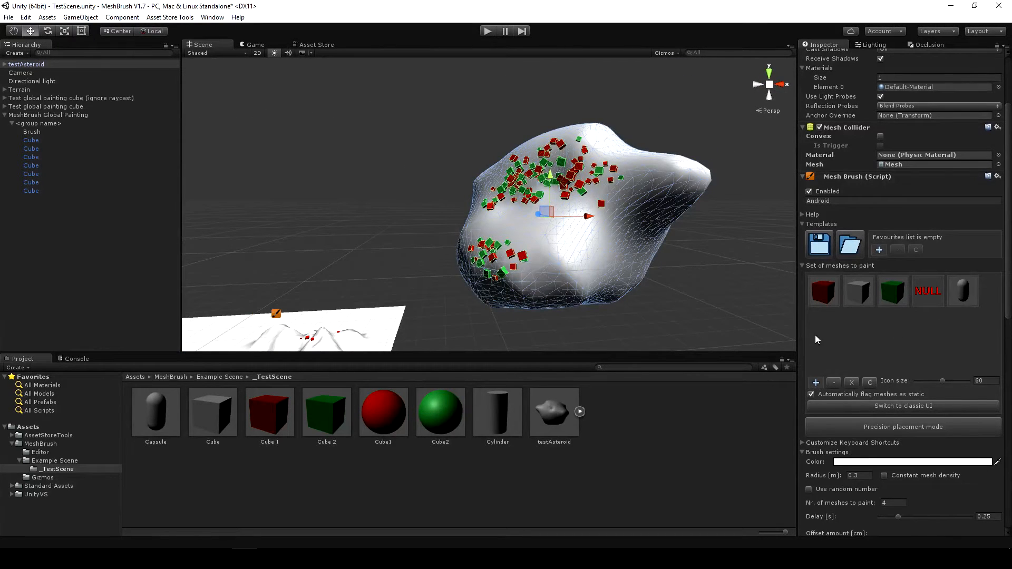
Step: Add three empty fields to the asteroid's set of meshes to paint
{"action": "left_click", "coordinate": [817, 381]}
{"action": "left_click", "coordinate": [816, 382]}
{"action": "left_click", "coordinate": [816, 383]}
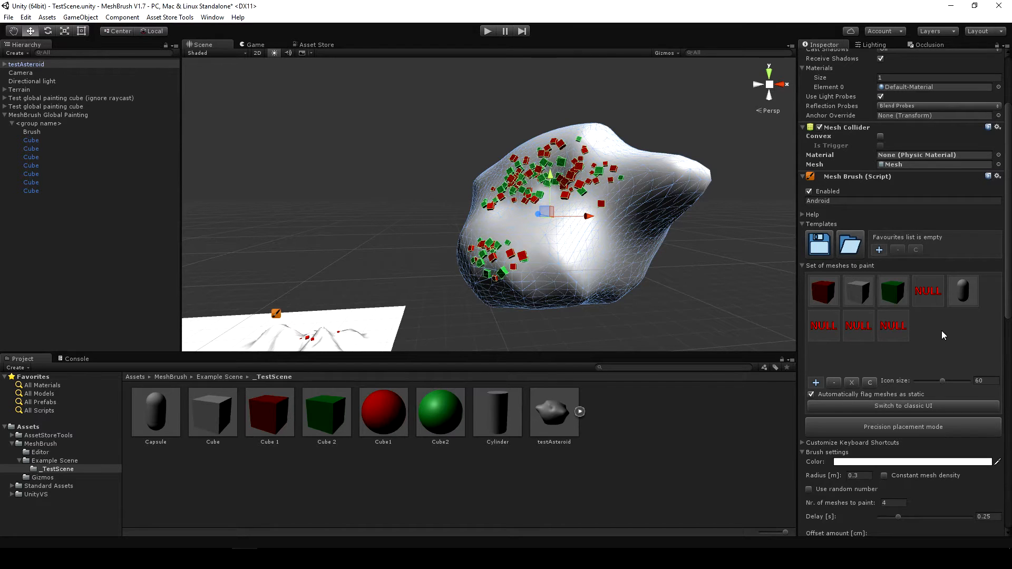
{"action": "right_click_drag", "start_coordinate": [690, 263], "coordinate": [730, 282]}
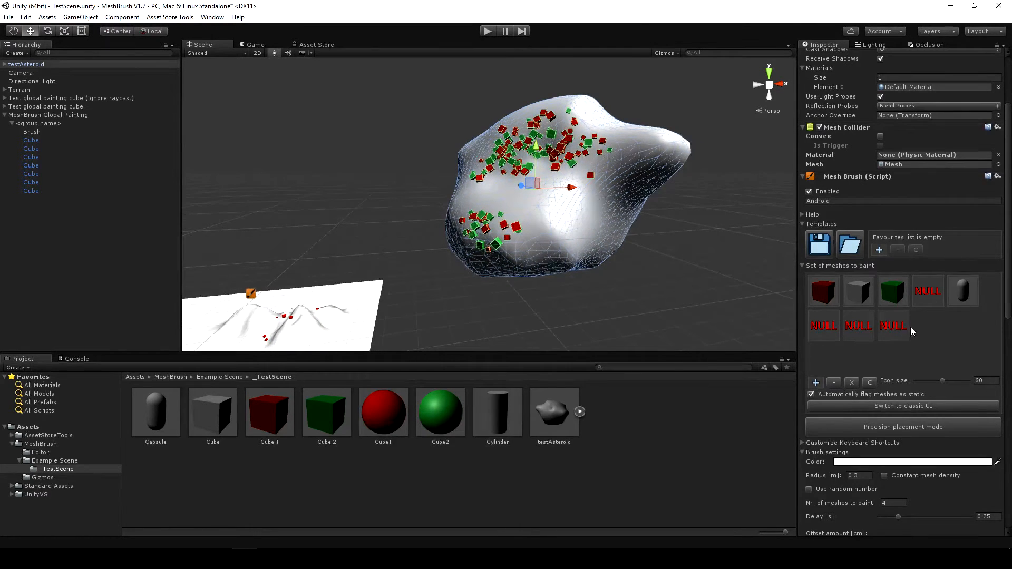
Step: Remove the three new empty fields, the older NULL field and the Capsule field from the mesh set
{"action": "right_click", "coordinate": [816, 325]}
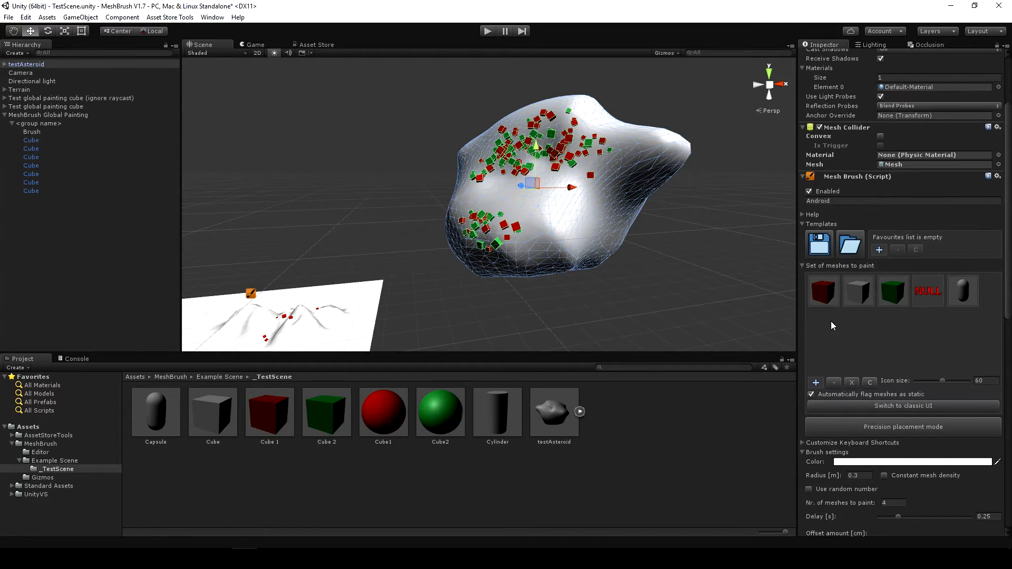
{"action": "right_click", "coordinate": [929, 297]}
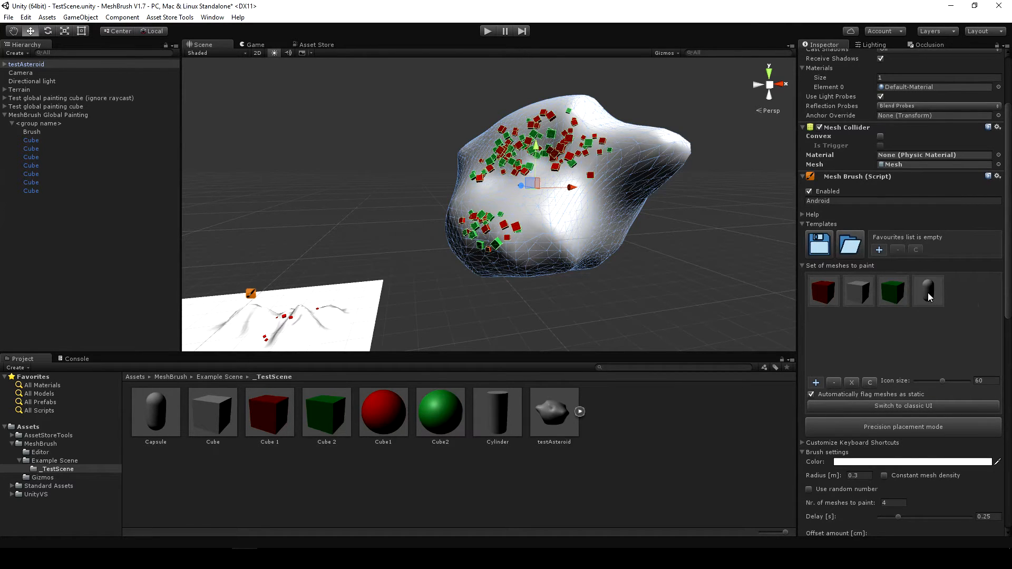
{"action": "right_click_drag", "start_coordinate": [597, 208], "coordinate": [599, 184]}
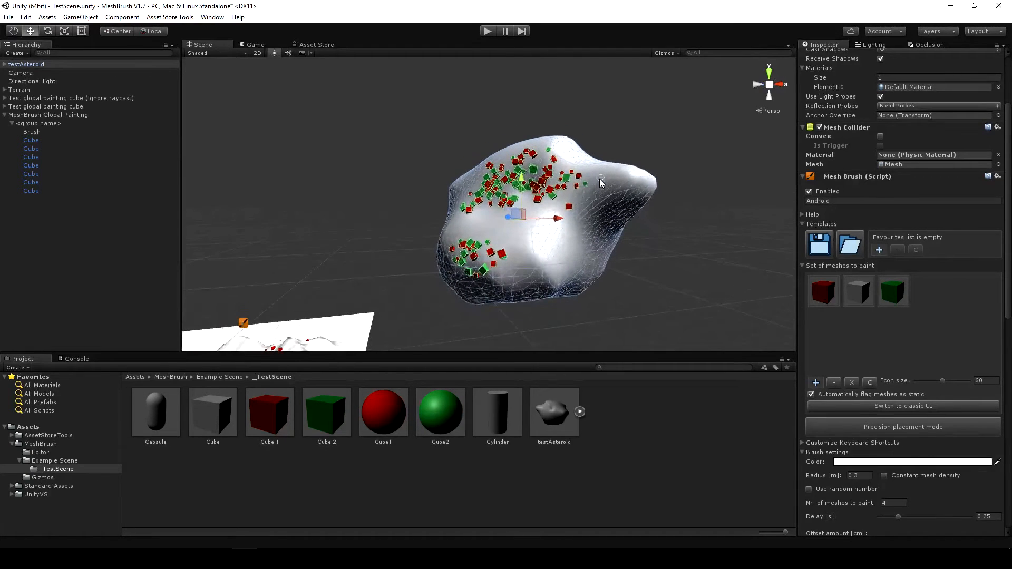
Step: Undo the latest object field removals in the mesh set one after another
{"action": "left_click", "coordinate": [26, 20]}
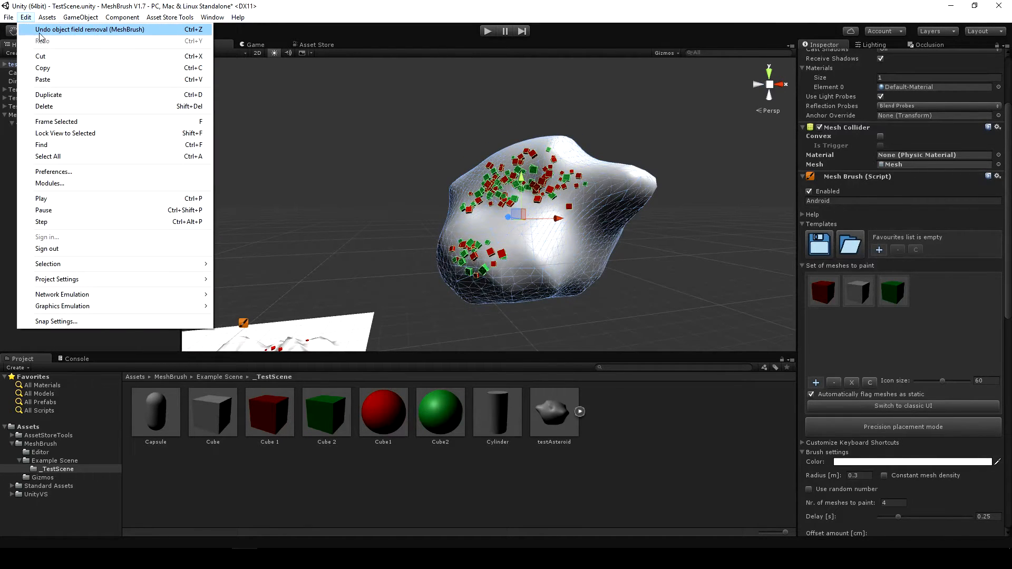
{"action": "left_click", "coordinate": [144, 31]}
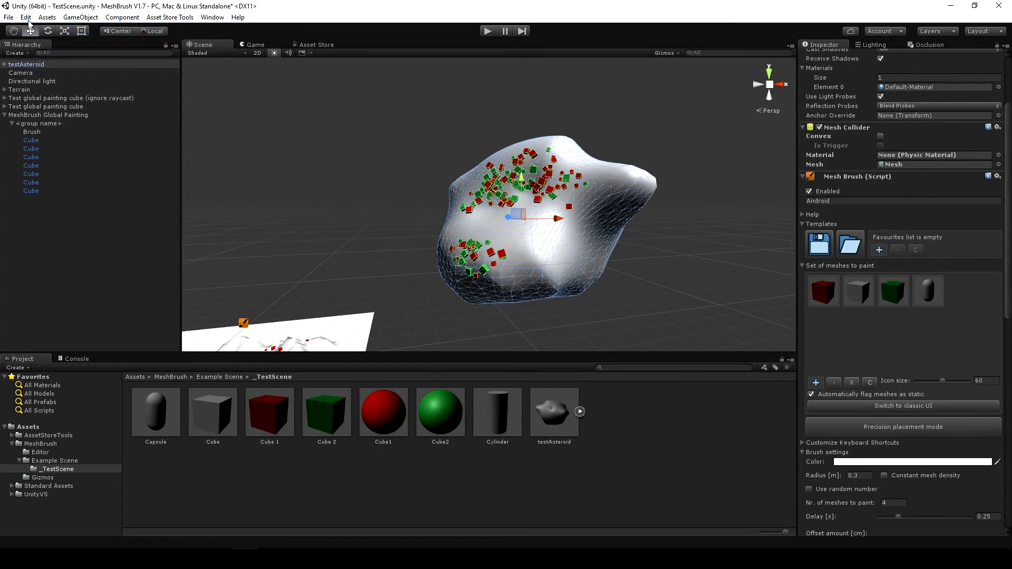
{"action": "left_click", "coordinate": [26, 19]}
{"action": "left_click", "coordinate": [32, 30]}
{"action": "left_click", "coordinate": [26, 19]}
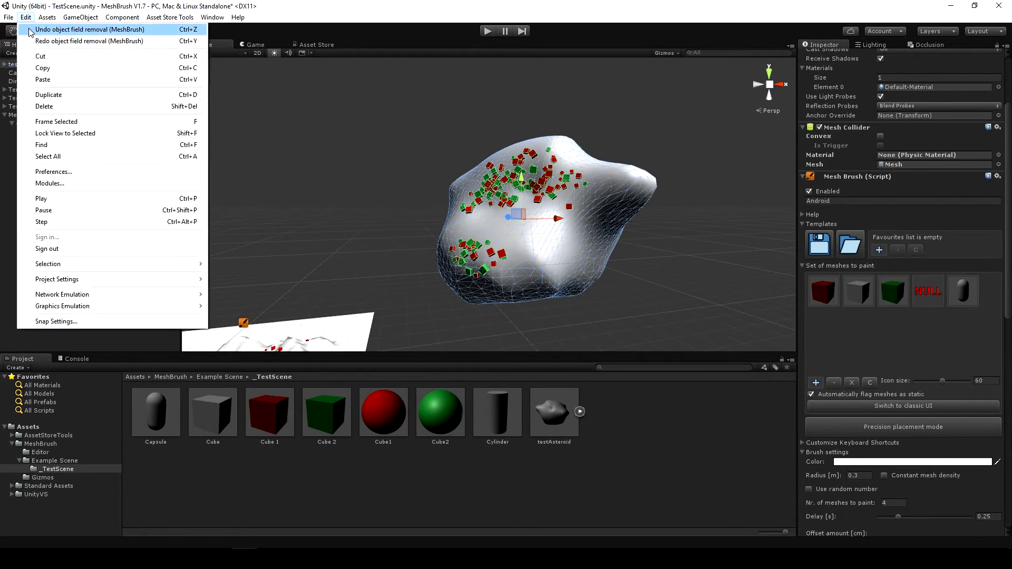
{"action": "left_click", "coordinate": [32, 30]}
Step: Remove the NULL, Capsule and grey Cube fields from the asteroid's mesh set
{"action": "left_click", "coordinate": [931, 292]}
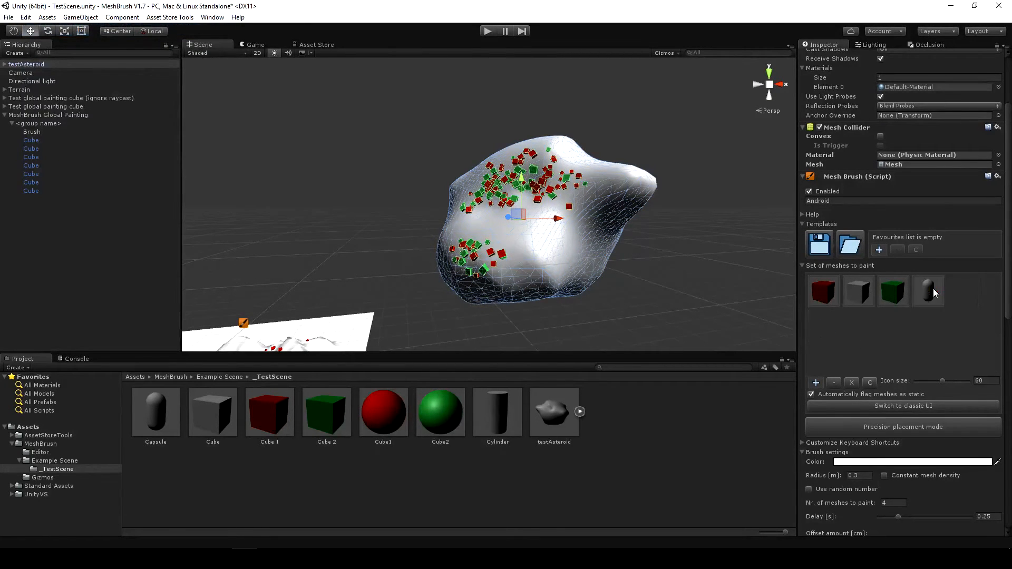
{"action": "right_click_drag", "start_coordinate": [567, 223], "coordinate": [594, 237]}
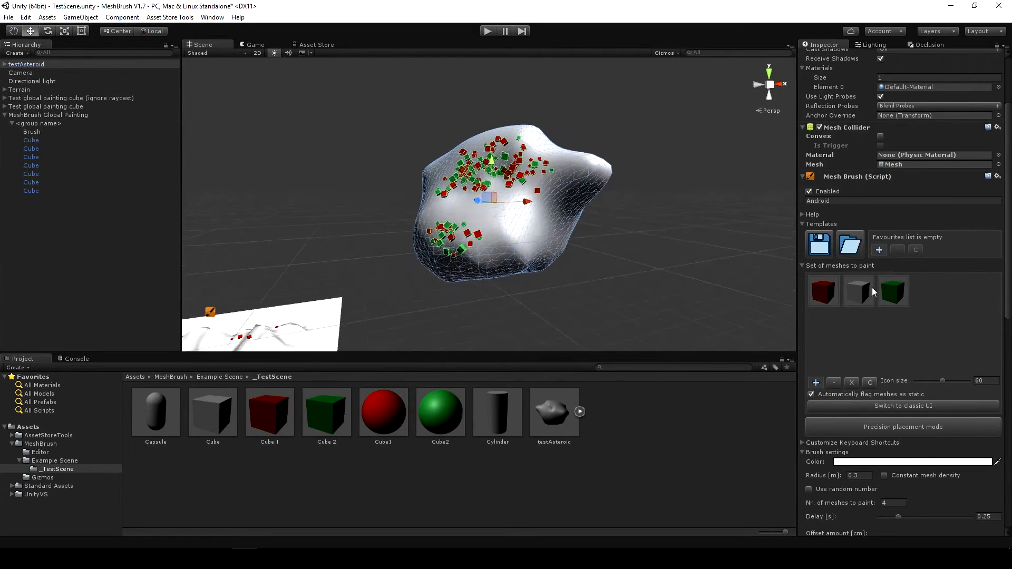
{"action": "left_click", "coordinate": [867, 293]}
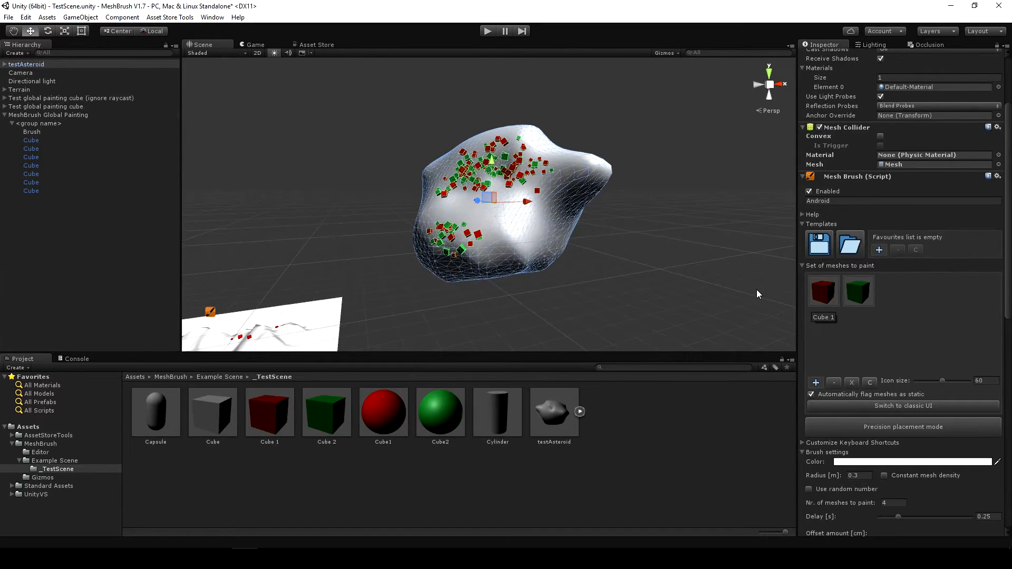
Step: Lock the Inspector on testAsteroid and add the Cube, Cube 1, Cube 2 and Cylinder prefabs together to its mesh set
{"action": "scroll", "coordinate": [1008, 221], "scroll_direction": "up", "scroll_amount": 4}
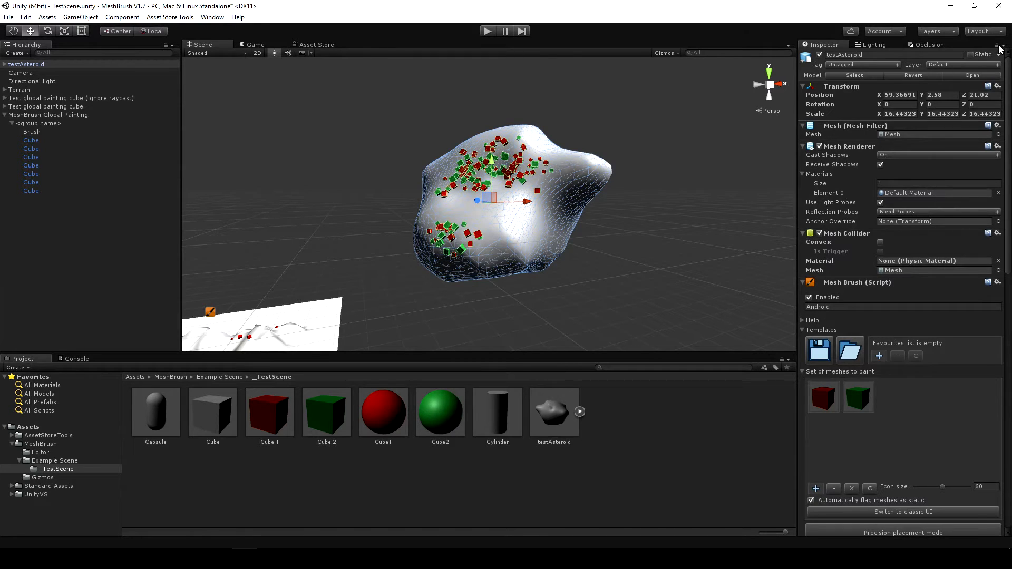
{"action": "left_click", "coordinate": [232, 406]}
{"action": "left_click", "coordinate": [261, 415], "text": "ctrl"}
{"action": "left_click", "coordinate": [316, 419], "text": "ctrl"}
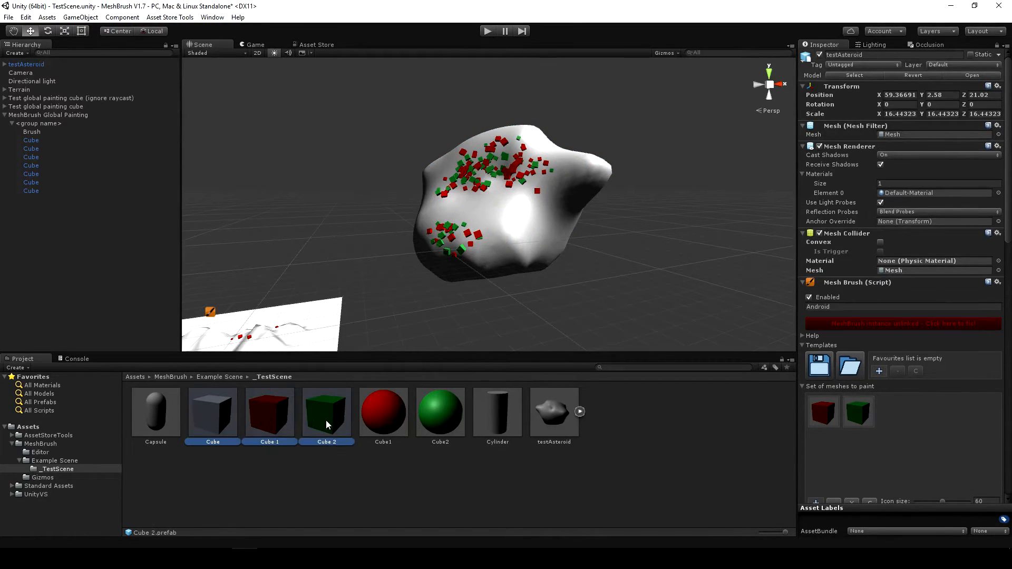
{"action": "left_click", "coordinate": [507, 412], "text": "ctrl"}
{"action": "left_click_drag", "start_coordinate": [222, 421], "coordinate": [825, 421]}
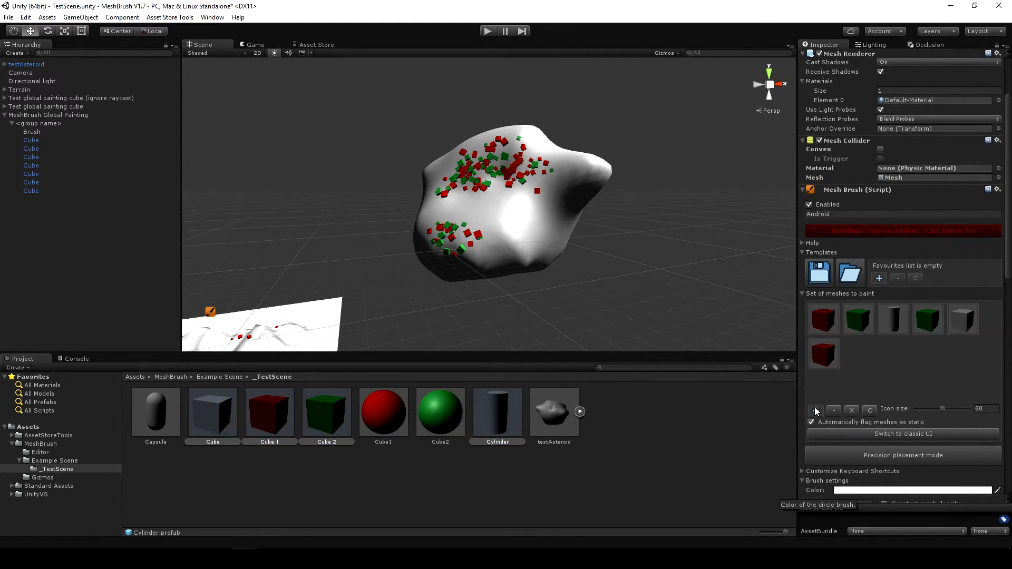
{"action": "right_click_drag", "start_coordinate": [548, 228], "coordinate": [535, 174]}
{"action": "key", "text": "s"}
{"action": "key", "text": "w"}
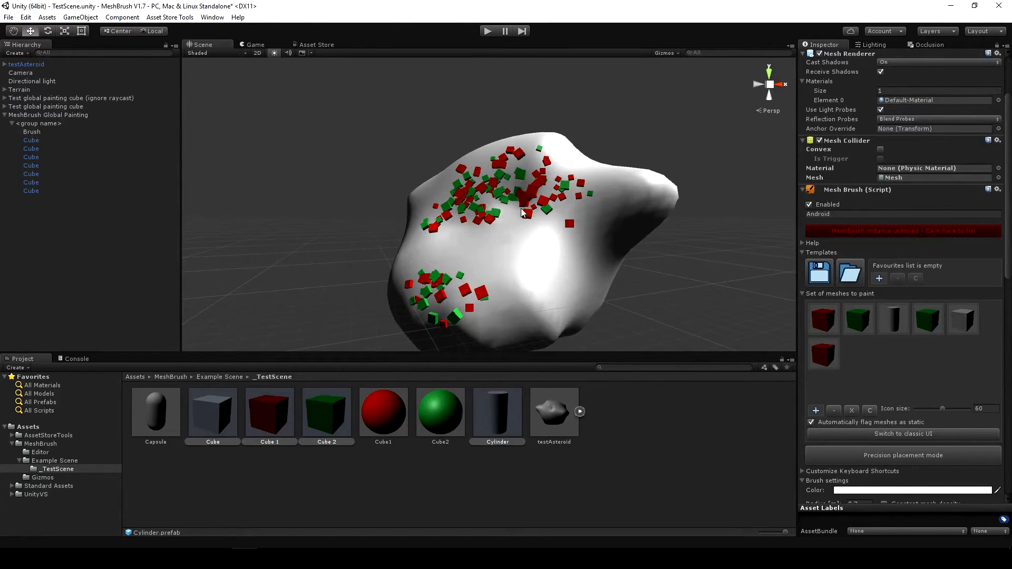
Step: Reselect testAsteroid through its MeshBrush warning and paint a few more meshes onto the lower cluster of cubes
{"action": "right_click_drag", "start_coordinate": [522, 231], "coordinate": [582, 238]}
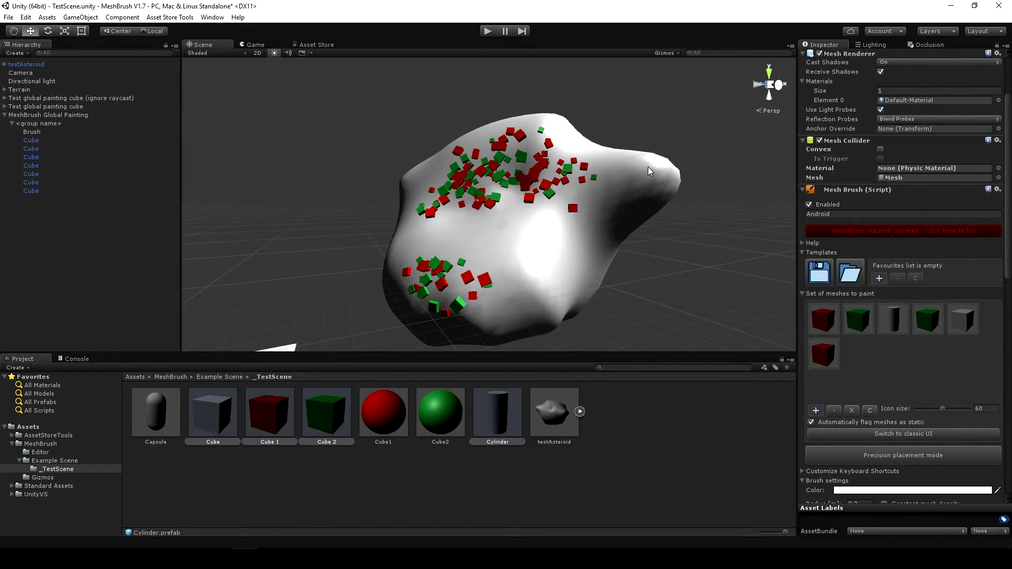
{"action": "left_click_drag", "start_coordinate": [631, 218], "coordinate": [588, 256], "text": "alt"}
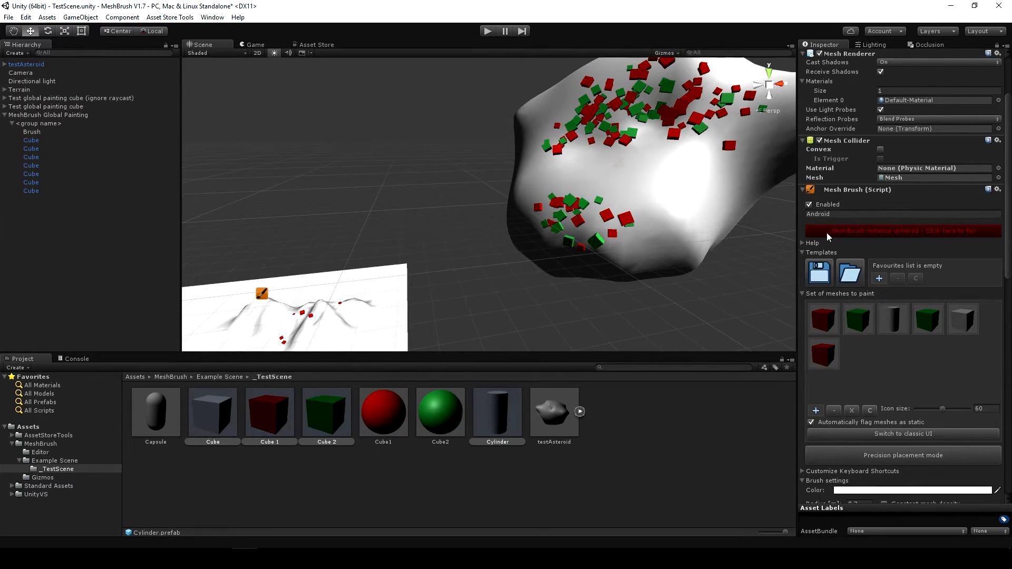
{"action": "left_click", "coordinate": [906, 234]}
{"action": "left_click_drag", "start_coordinate": [611, 193], "coordinate": [626, 200], "text": "alt"}
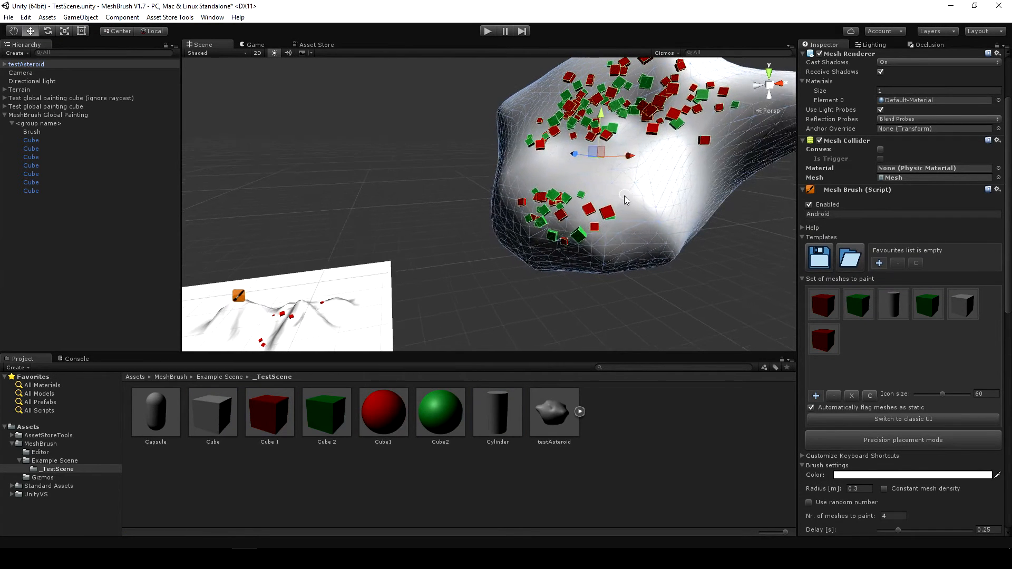
{"action": "mouse_move", "coordinate": [613, 239]}
{"action": "left_mouse_down", "text": "alt"}
{"action": "mouse_move", "coordinate": [628, 205]}
{"action": "mouse_move", "coordinate": [660, 254]}
{"action": "mouse_move", "coordinate": [650, 206]}
{"action": "mouse_move", "coordinate": [645, 215]}
{"action": "left_mouse_up", "text": "alt"}
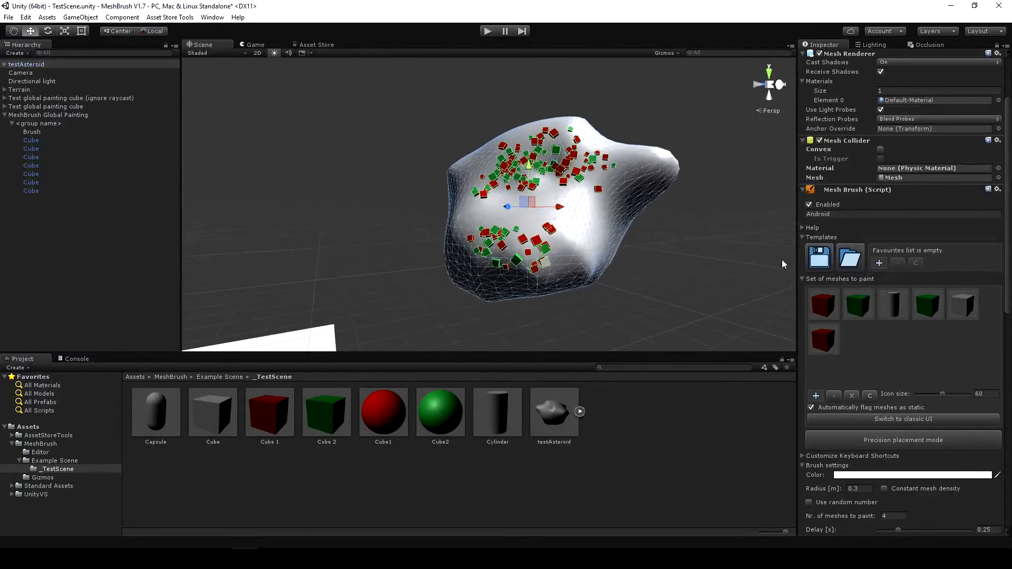
Step: Add two empty fields to the asteroid's mesh set and switch MeshBrush to the classic UI
{"action": "left_click", "coordinate": [816, 395]}
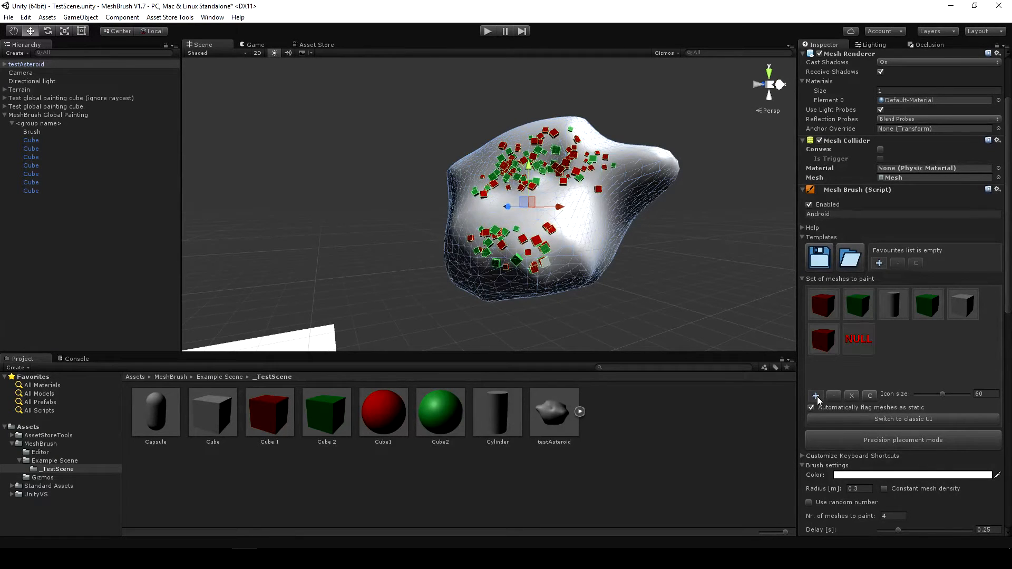
{"action": "left_click", "coordinate": [817, 397]}
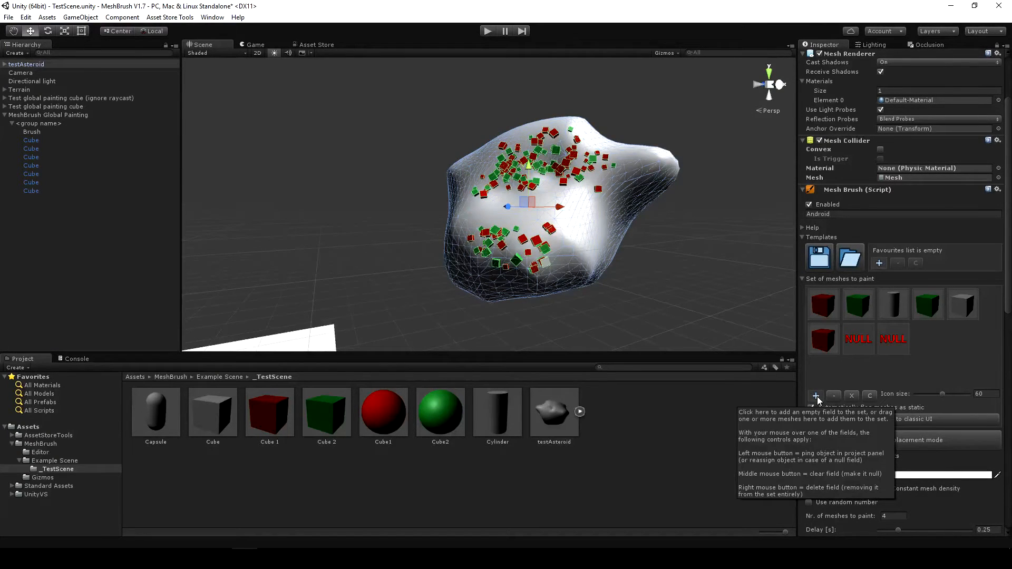
{"action": "left_click", "coordinate": [932, 421]}
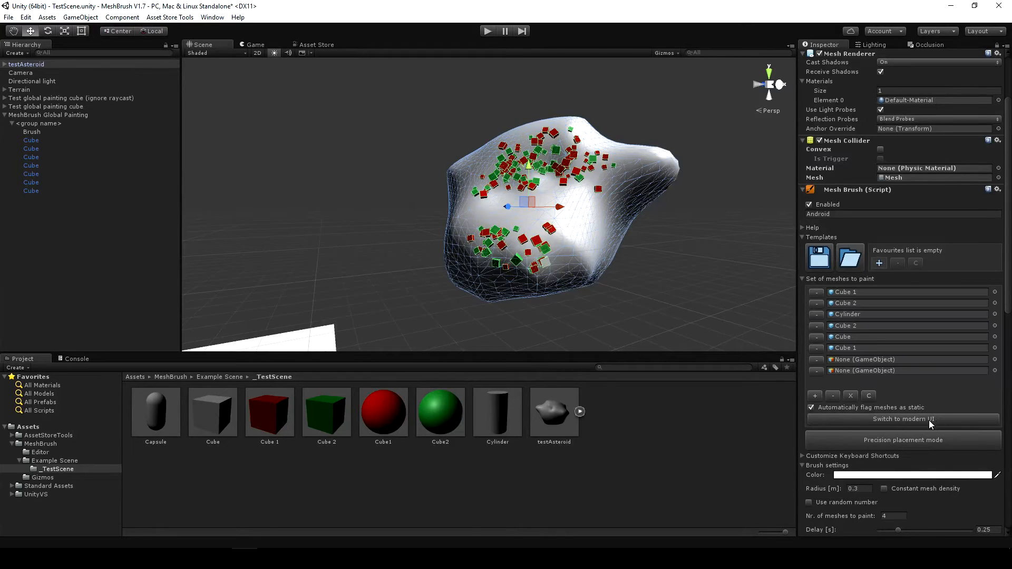
Step: Add one empty field to the classic mesh list, remove the last two fields, and return to the modern UI
{"action": "left_click", "coordinate": [816, 395]}
{"action": "left_click", "coordinate": [833, 395]}
{"action": "left_click", "coordinate": [832, 395]}
{"action": "left_click", "coordinate": [872, 419]}
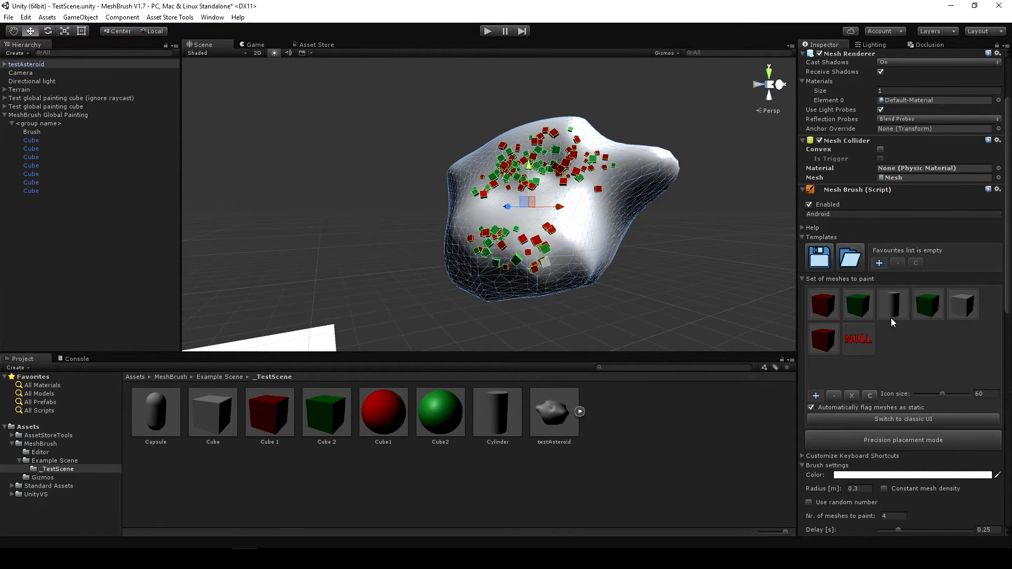
Step: Add V1.7 template (terrain) and V1.6 template (terrain) to the favourite templates, then clear the favourites list
{"action": "left_click", "coordinate": [879, 263]}
{"action": "left_click_drag", "start_coordinate": [516, 111], "coordinate": [445, 63]}
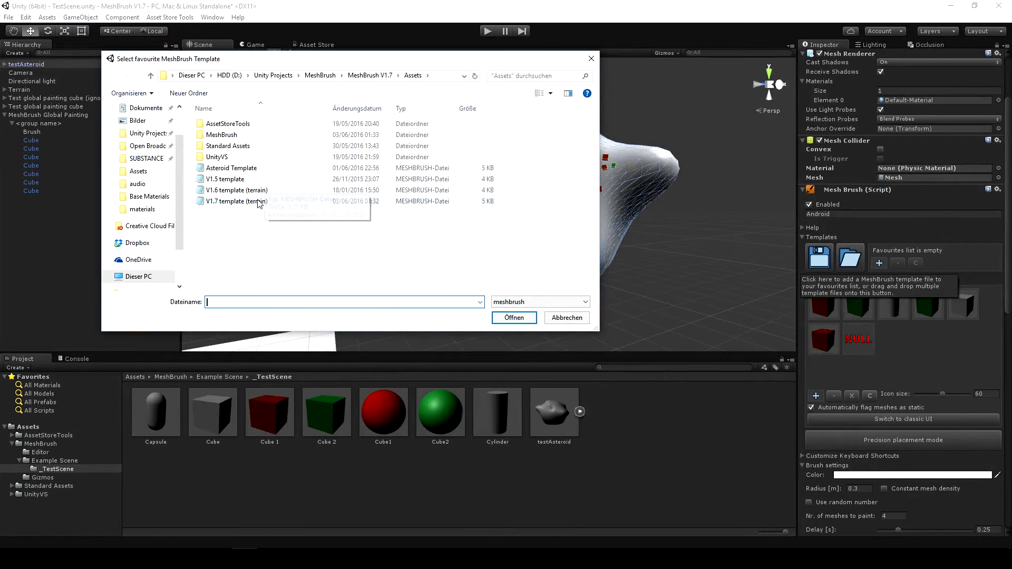
{"action": "double_click", "coordinate": [251, 204]}
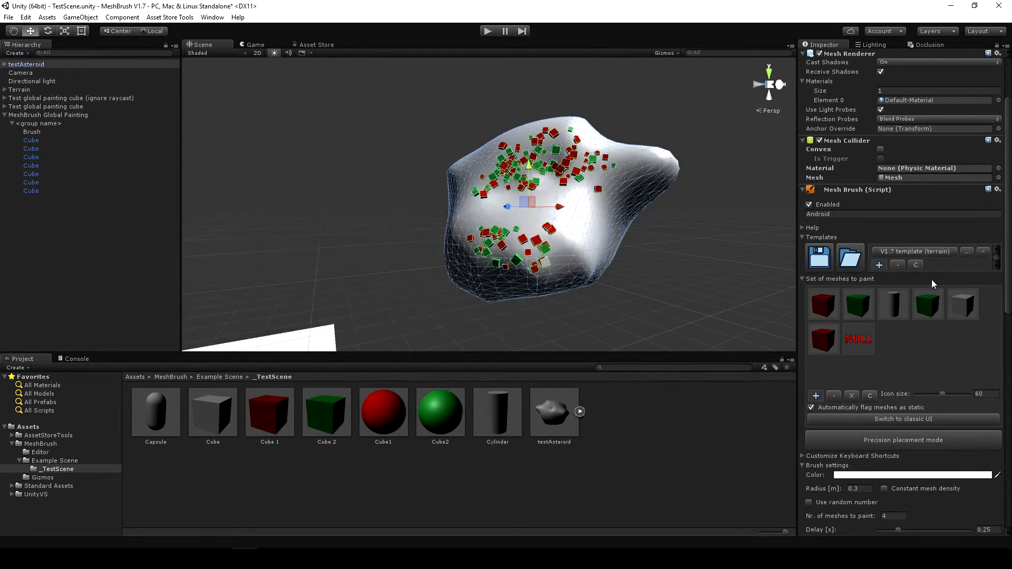
{"action": "left_click", "coordinate": [879, 265]}
{"action": "double_click", "coordinate": [247, 195]}
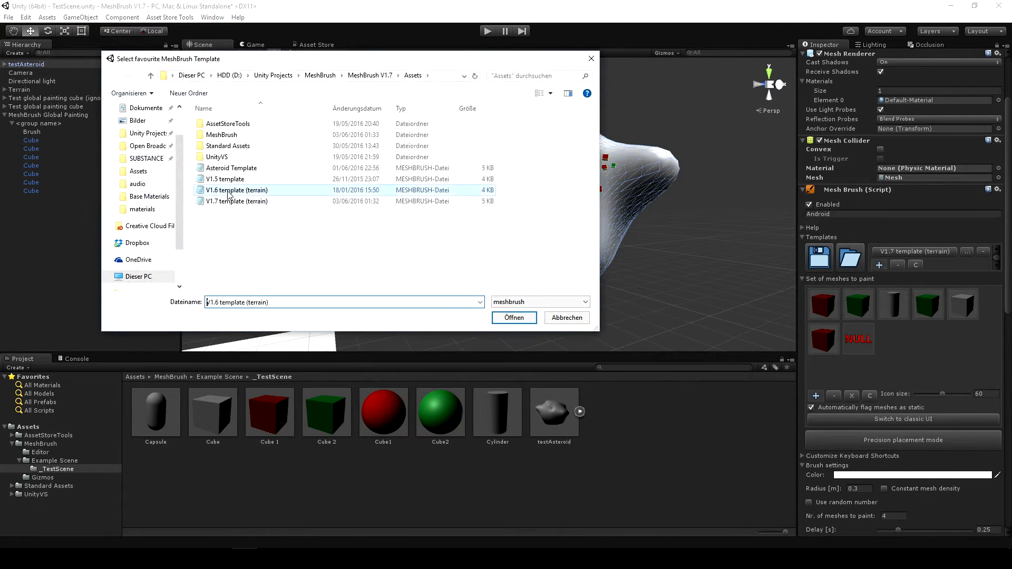
{"action": "left_click", "coordinate": [996, 267]}
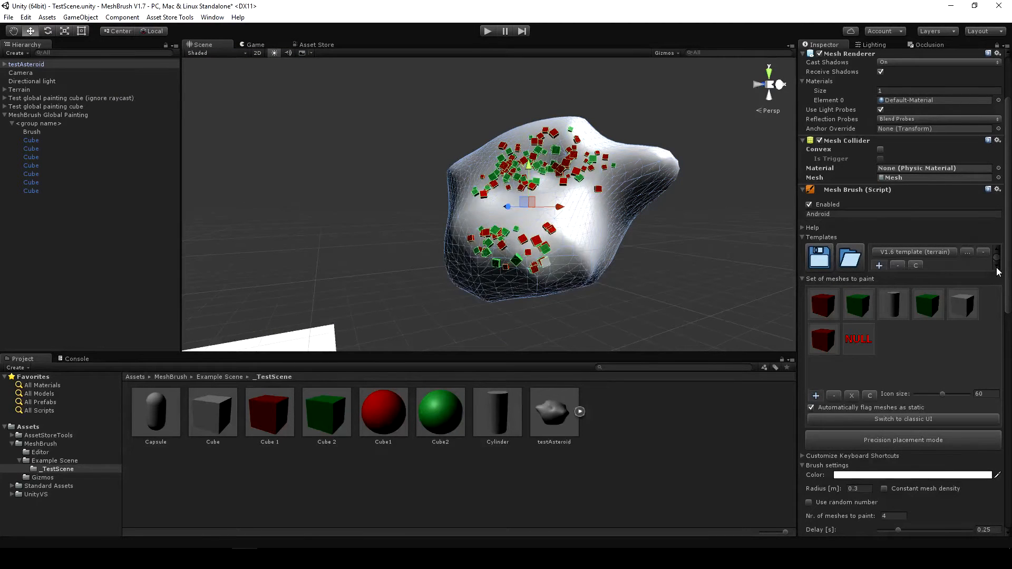
{"action": "left_click", "coordinate": [917, 266]}
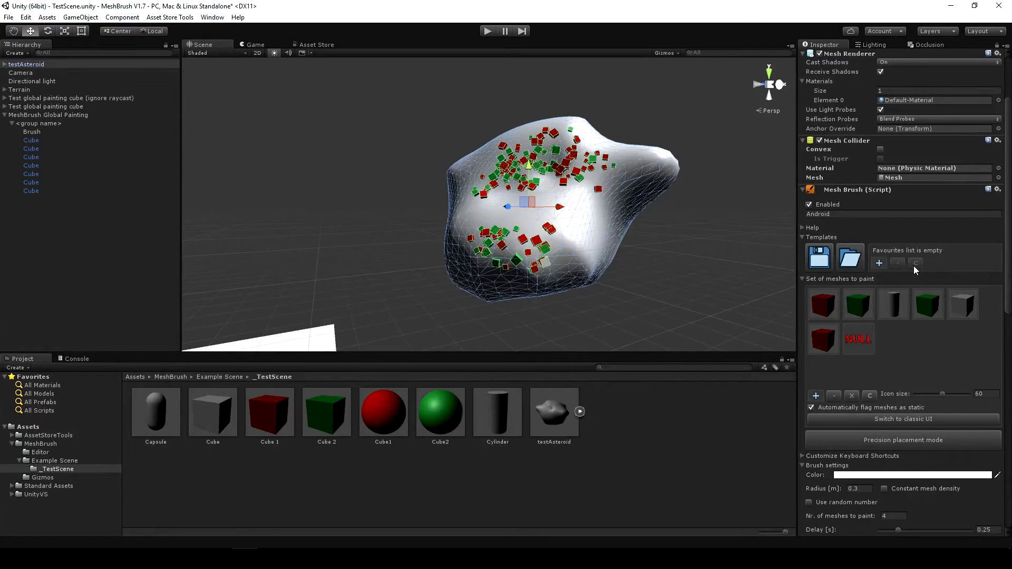
Step: Add Asteroid Template from the project's Assets folder to the favourite templates and clear the favourites list again
{"action": "left_click", "coordinate": [174, 377]}
{"action": "left_click", "coordinate": [141, 377]}
{"action": "left_click_drag", "start_coordinate": [382, 422], "coordinate": [880, 266]}
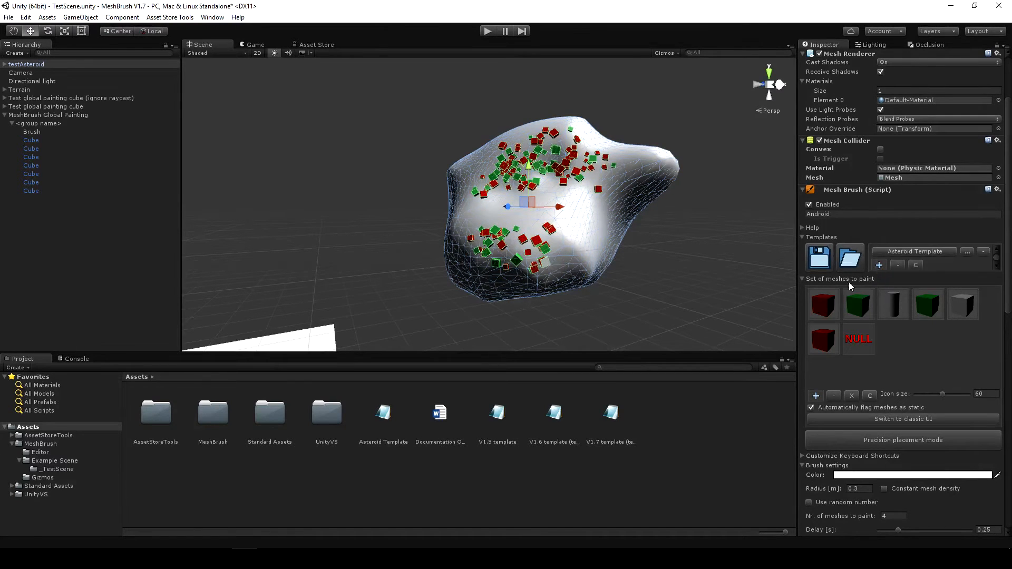
{"action": "left_click", "coordinate": [383, 416]}
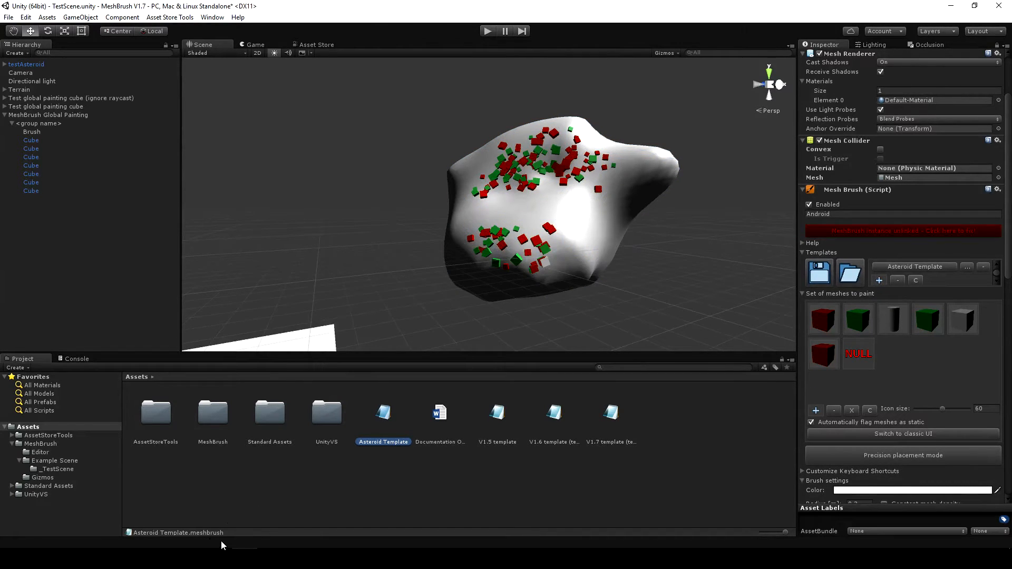
{"action": "left_click", "coordinate": [844, 232]}
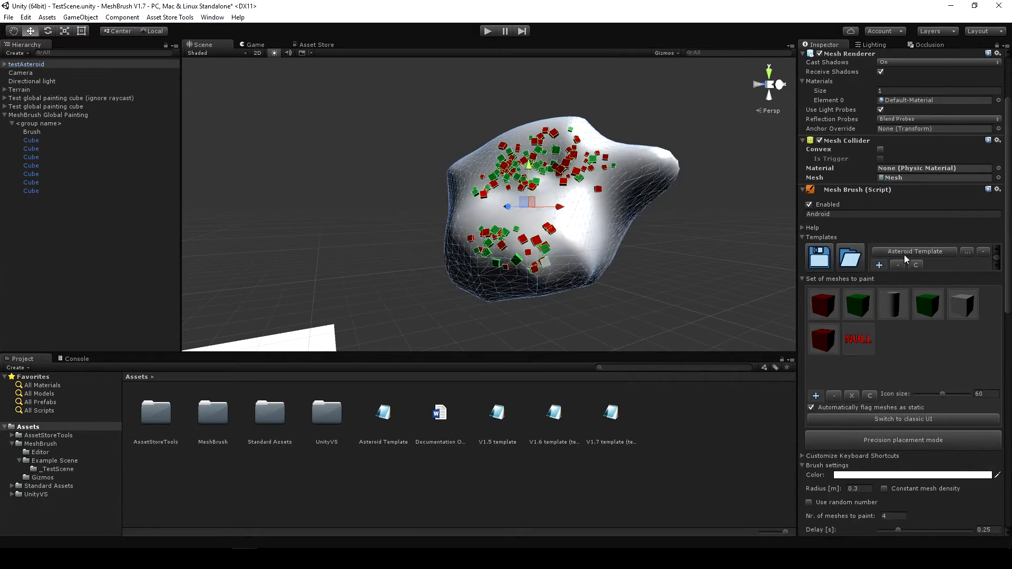
{"action": "left_click", "coordinate": [917, 264]}
Step: Unlock the Inspector and select the Terrain in the scene
{"action": "left_click_drag", "start_coordinate": [580, 227], "coordinate": [625, 238], "text": "alt"}
{"action": "mouse_move", "coordinate": [625, 238]}
{"action": "right_mouse_down"}
{"action": "mouse_move", "coordinate": [433, 307]}
{"action": "mouse_move", "coordinate": [641, 238]}
{"action": "right_mouse_up"}
{"action": "key", "text": "s"}
{"action": "key", "text": "w"}
{"action": "mouse_move", "coordinate": [561, 231]}
{"action": "right_mouse_down"}
{"action": "mouse_move", "coordinate": [553, 235]}
{"action": "mouse_move", "coordinate": [575, 237]}
{"action": "right_mouse_up"}
{"action": "key", "text": "s"}
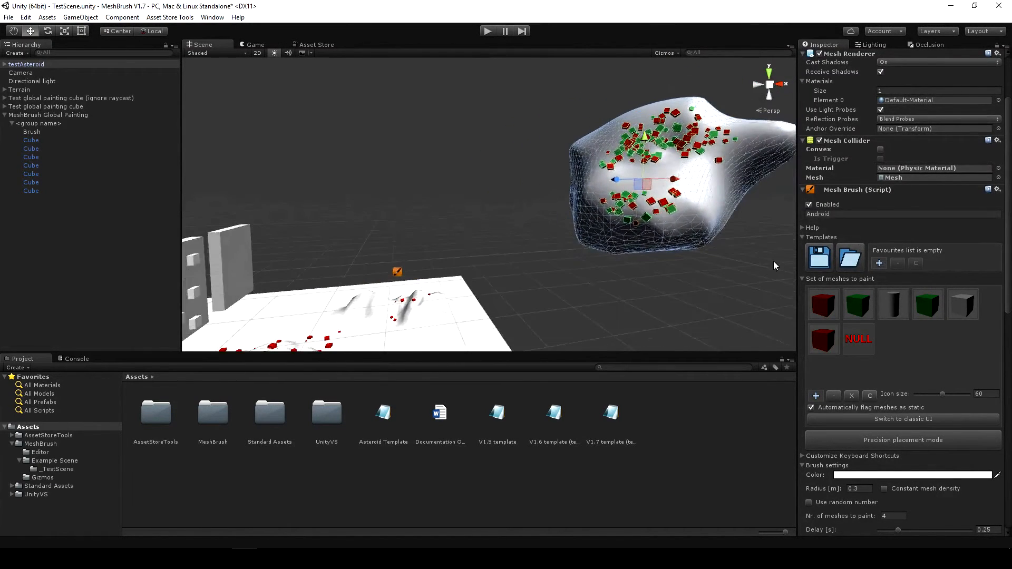
{"action": "scroll", "coordinate": [895, 274], "scroll_direction": "up", "scroll_amount": 1}
{"action": "scroll", "coordinate": [904, 293], "scroll_direction": "up", "scroll_amount": 2}
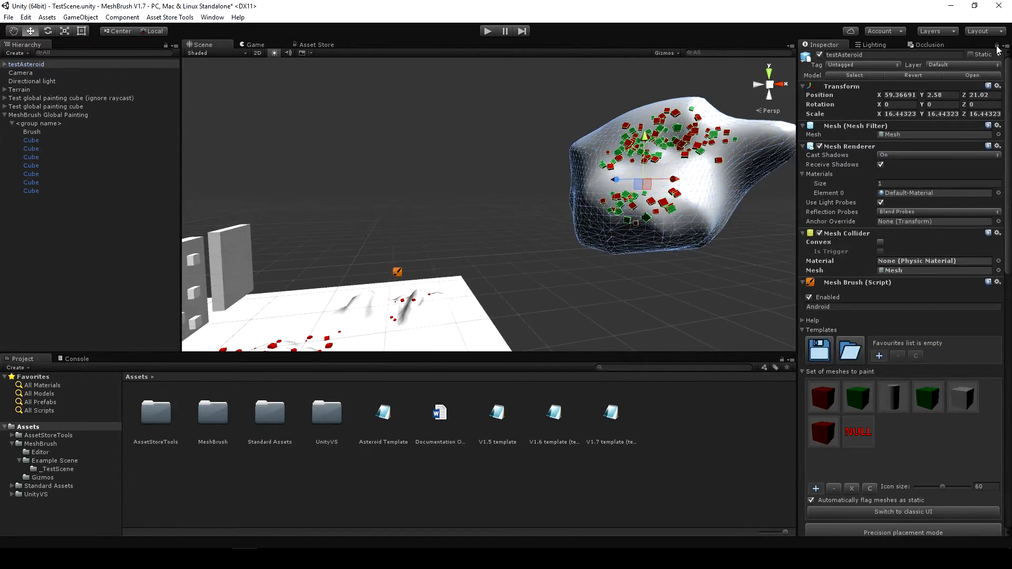
{"action": "left_click", "coordinate": [709, 270]}
{"action": "right_click_drag", "start_coordinate": [677, 180], "coordinate": [549, 276]}
{"action": "key", "text": "a"}
{"action": "left_click", "coordinate": [549, 276]}
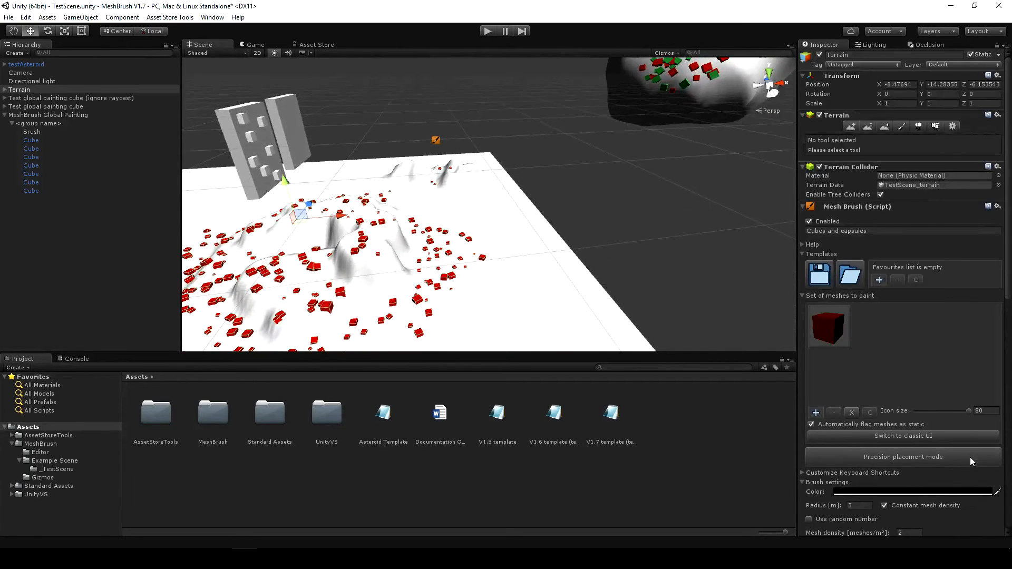
Step: Set the terrain brush radius to 5 m and paint a dense patch of red cubes on the flat area with constant mesh density
{"action": "scroll", "coordinate": [947, 466], "scroll_direction": "down", "scroll_amount": 10}
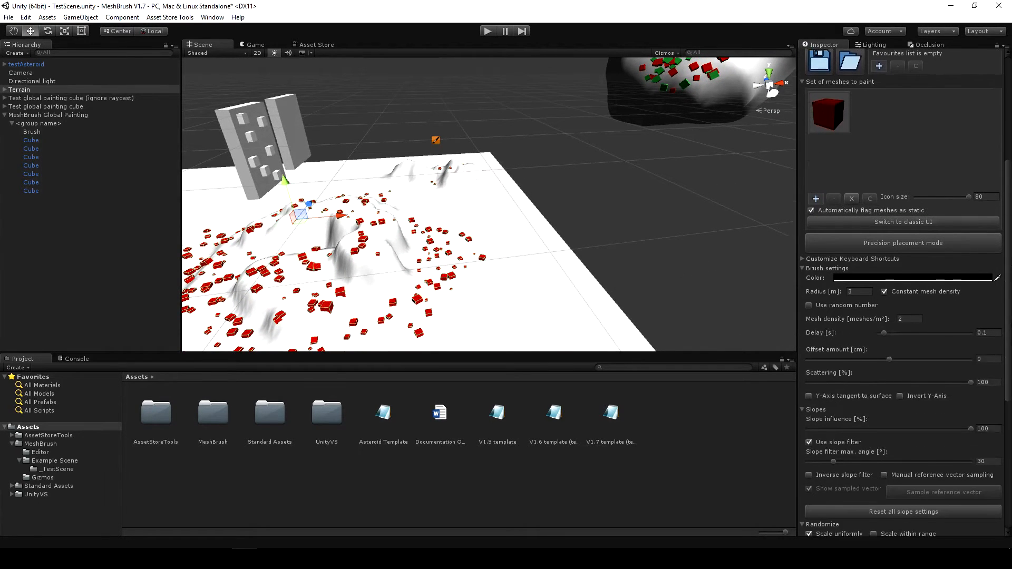
{"action": "mouse_move", "coordinate": [644, 319]}
{"action": "right_mouse_down"}
{"action": "mouse_move", "coordinate": [481, 300]}
{"action": "mouse_move", "coordinate": [470, 309]}
{"action": "mouse_move", "coordinate": [463, 285]}
{"action": "right_mouse_up"}
{"action": "scroll", "coordinate": [833, 262], "scroll_direction": "down", "scroll_amount": 2}
{"action": "right_click_drag", "start_coordinate": [531, 244], "coordinate": [535, 246]}
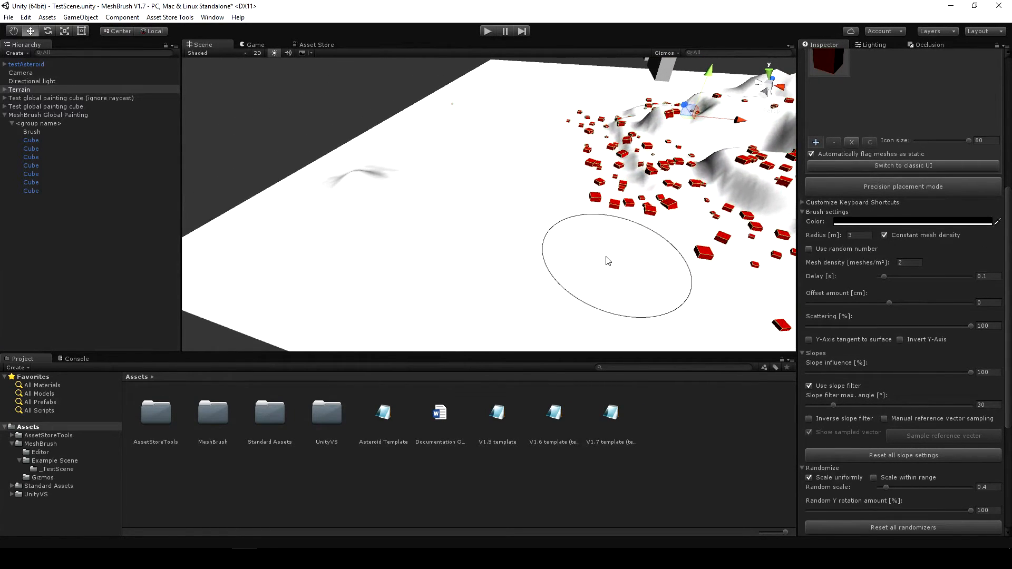
{"action": "right_click_drag", "start_coordinate": [605, 259], "coordinate": [515, 259]}
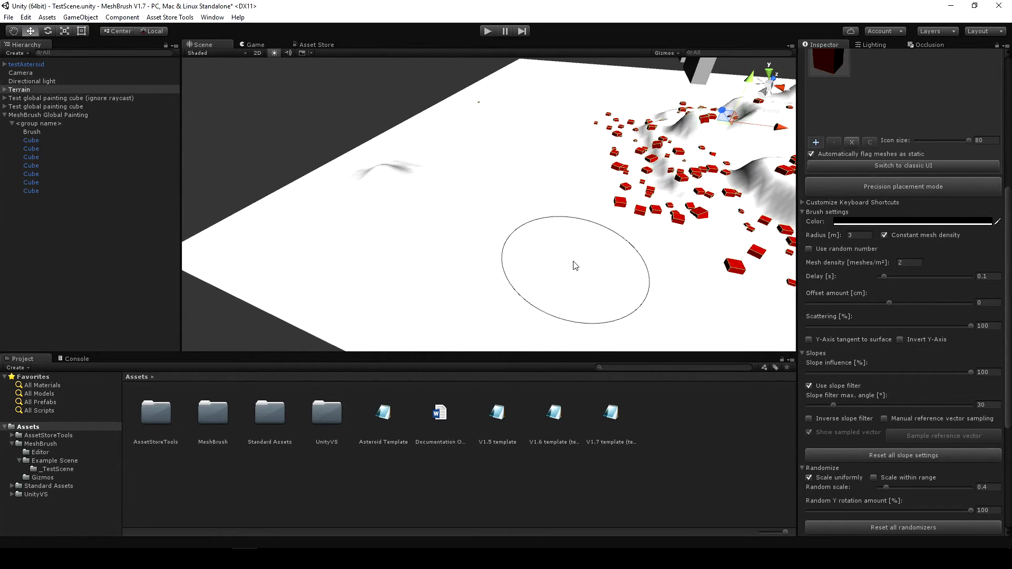
{"action": "left_click", "coordinate": [862, 235]}
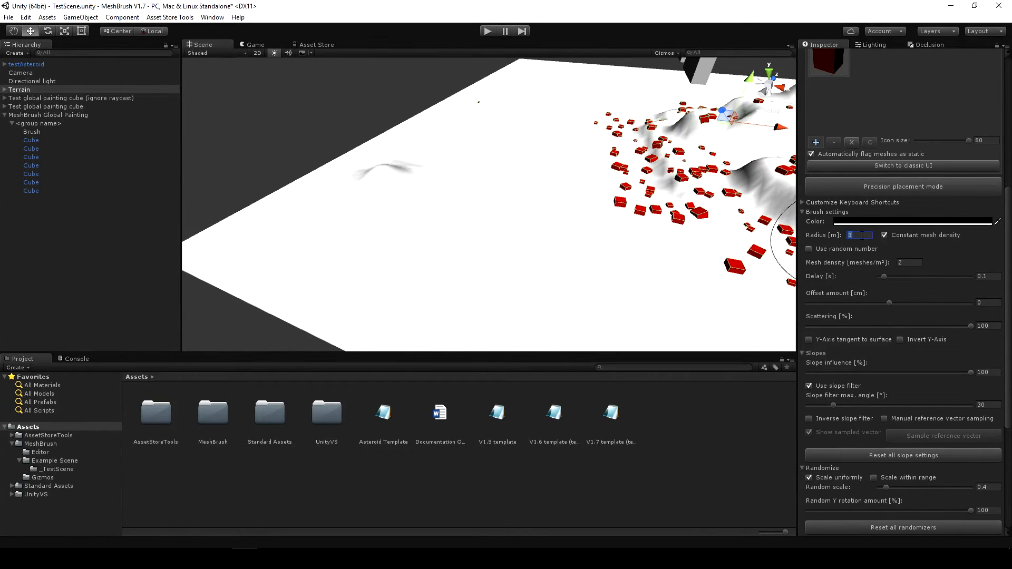
{"action": "type", "text": "5"}
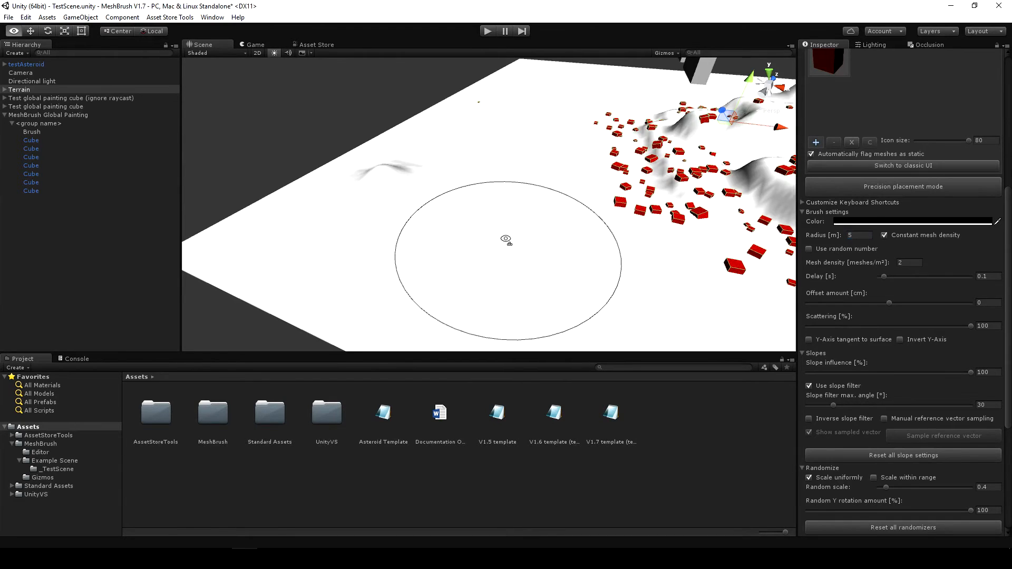
{"action": "mouse_move", "coordinate": [467, 300]}
{"action": "right_mouse_down"}
{"action": "mouse_move", "coordinate": [522, 245]}
{"action": "mouse_move", "coordinate": [484, 216]}
{"action": "right_mouse_up"}
{"action": "mouse_move", "coordinate": [1007, 308]}
{"action": "left_mouse_down"}
{"action": "mouse_move", "coordinate": [1007, 327]}
{"action": "mouse_move", "coordinate": [1007, 301]}
{"action": "left_mouse_up"}
{"action": "right_click_drag", "start_coordinate": [497, 207], "coordinate": [499, 220]}
{"action": "key", "text": "p"}
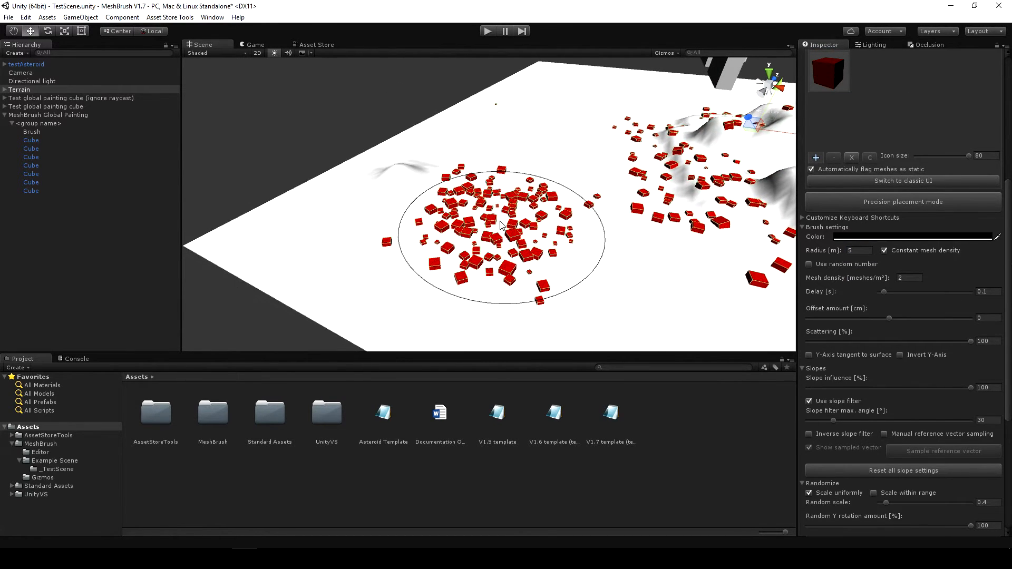
Step: Turn off constant mesh density and paint a few cubes on the flat terrain behind the dense patch
{"action": "left_click", "coordinate": [884, 250]}
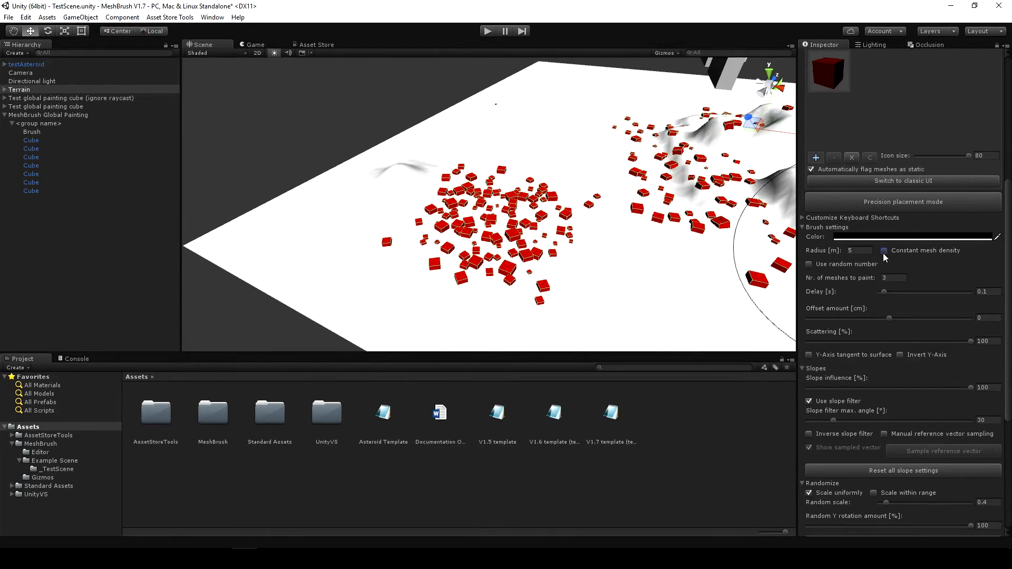
{"action": "right_click_drag", "start_coordinate": [598, 197], "coordinate": [576, 159]}
{"action": "key", "text": "p"}
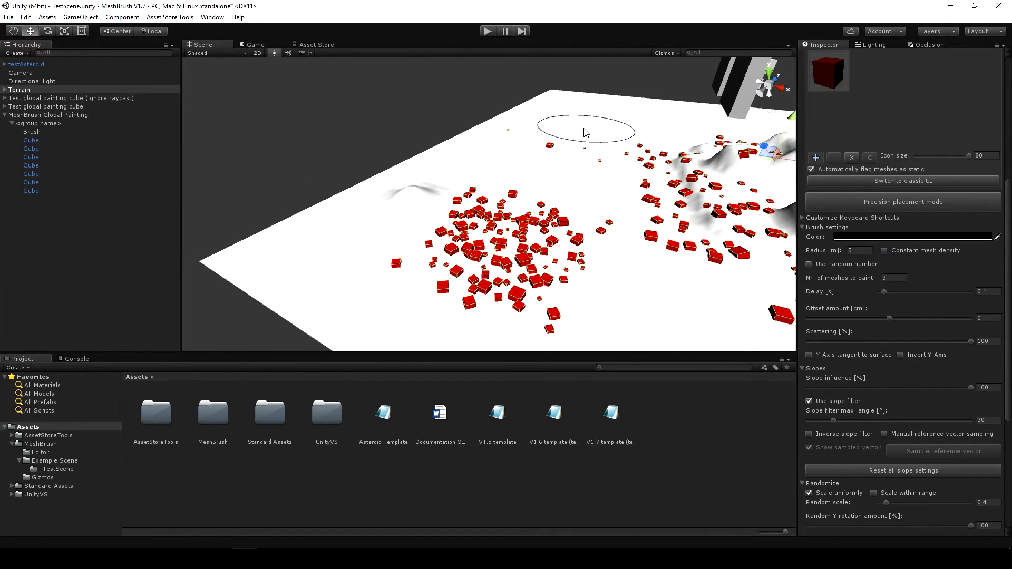
Step: Set the brush radius to 1 m and paint a short trail of cubes in front of the dense patch
{"action": "left_click", "coordinate": [859, 250]}
{"action": "type", "text": "1"}
{"action": "right_click_drag", "start_coordinate": [606, 205], "coordinate": [646, 256]}
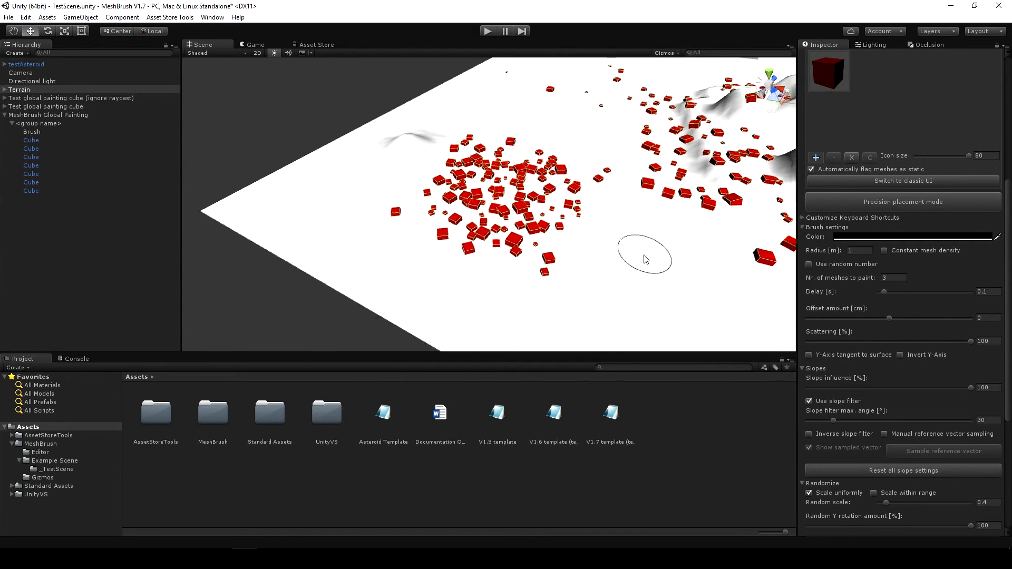
{"action": "key", "text": "p"}
{"action": "key", "text": "p"}
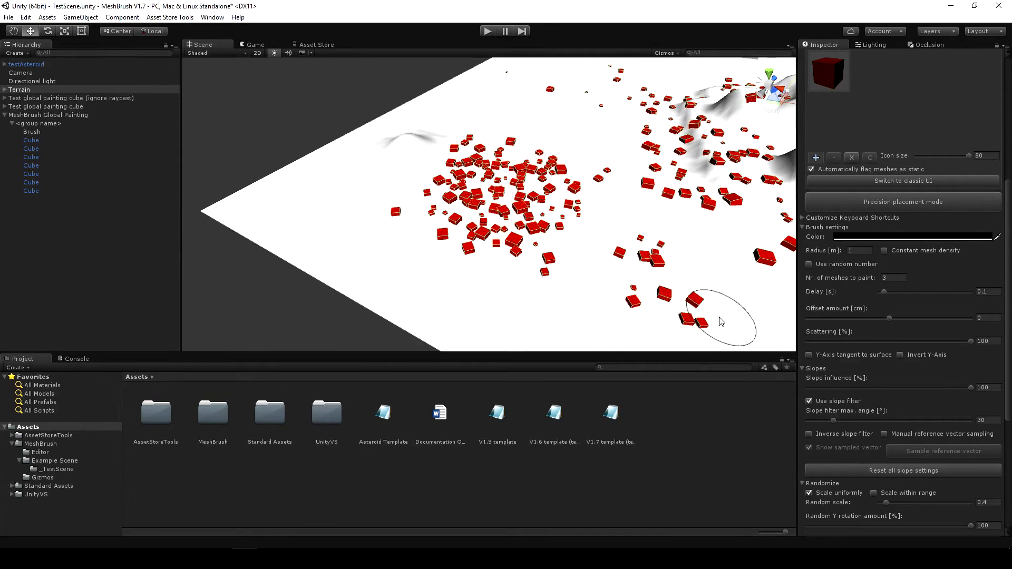
Step: Set the brush radius to 10 m, paint over the flat terrain and erase the test cubes there
{"action": "left_click", "coordinate": [855, 250]}
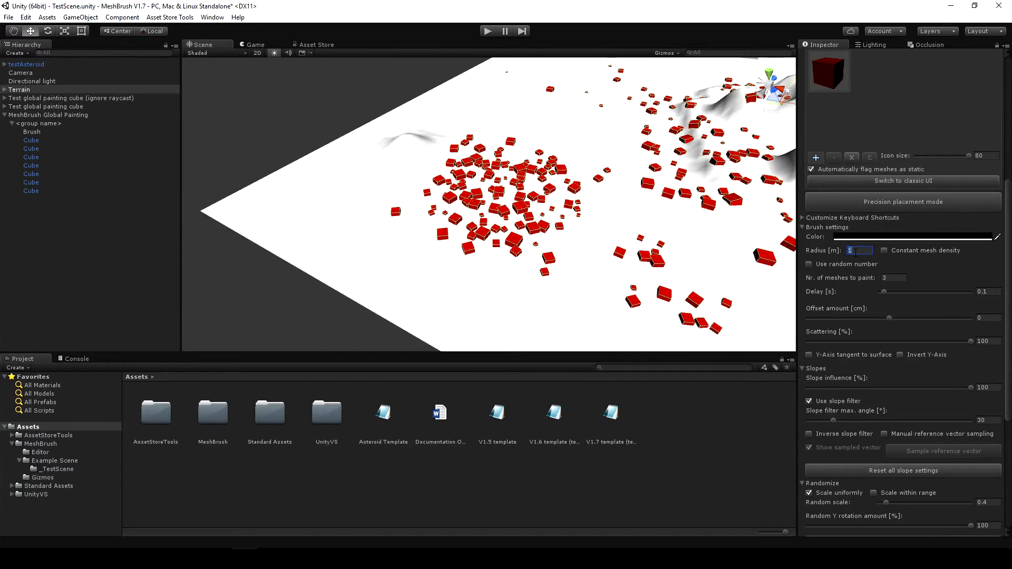
{"action": "type", "text": "10"}
{"action": "right_click_drag", "start_coordinate": [527, 226], "coordinate": [548, 179]}
{"action": "key", "text": "p"}
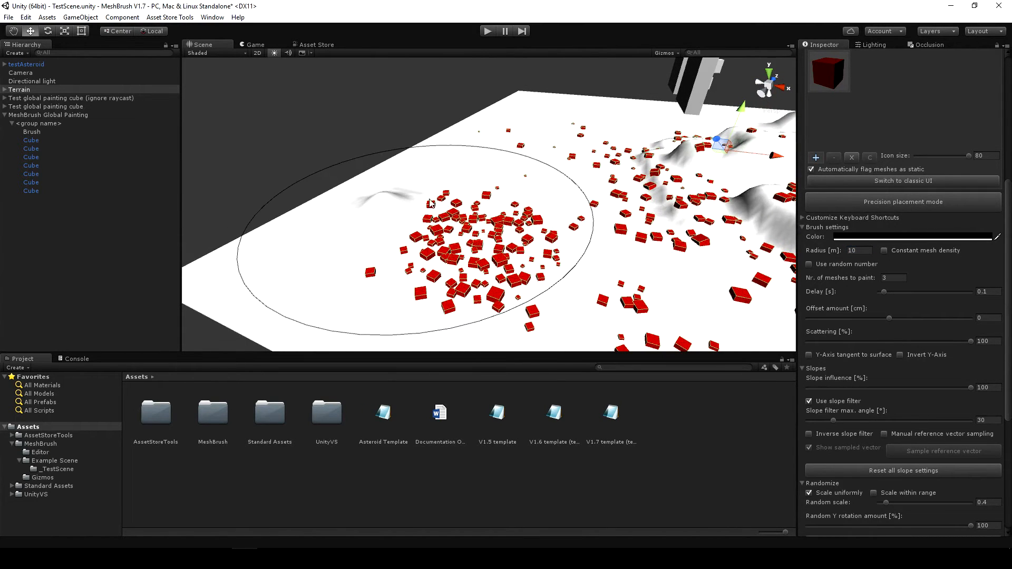
{"action": "key", "text": "l"}
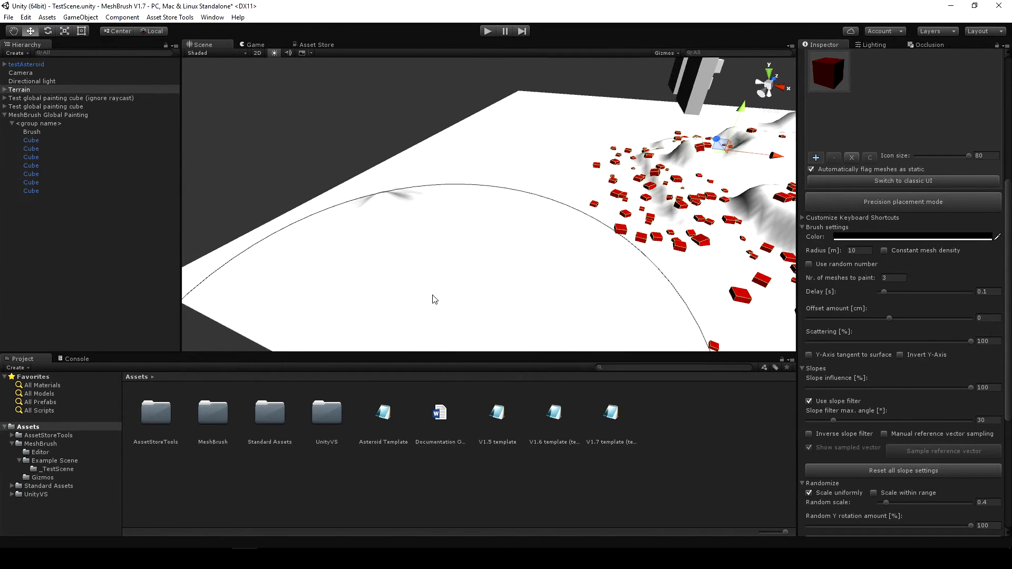
Step: Turn constant mesh density back on with a density of 1 mesh per m² and a brush radius of 5 m
{"action": "left_click", "coordinate": [884, 250]}
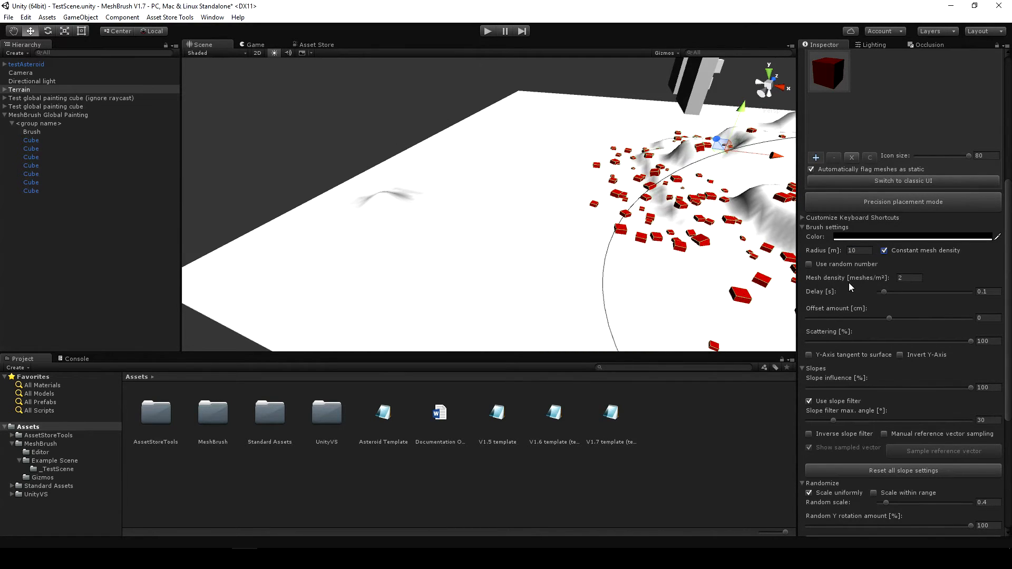
{"action": "left_click", "coordinate": [910, 278]}
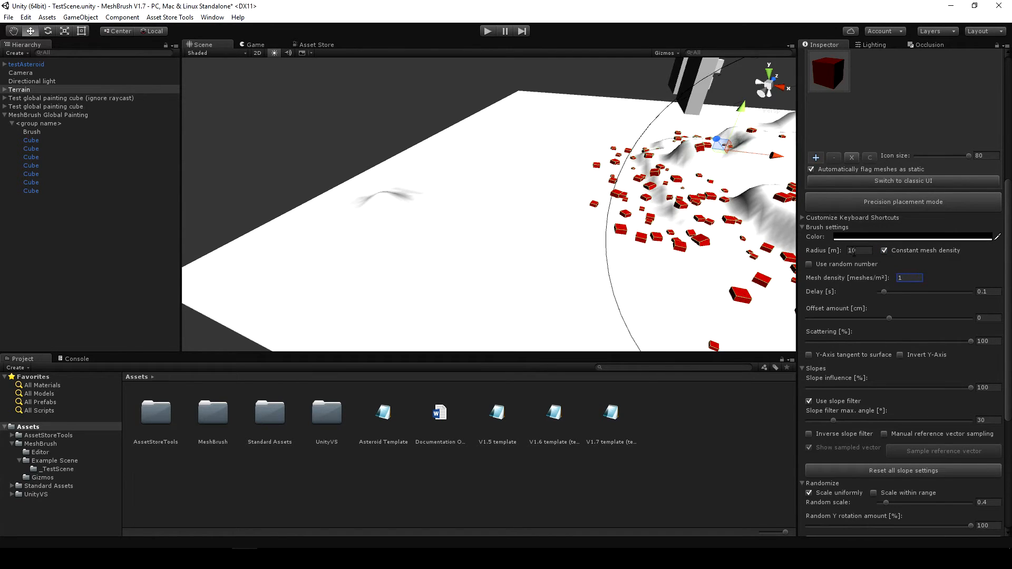
{"action": "left_click", "coordinate": [852, 250]}
{"action": "type", "text": "5"}
{"action": "mouse_move", "coordinate": [616, 245]}
{"action": "right_mouse_down"}
{"action": "mouse_move", "coordinate": [578, 242]}
{"action": "mouse_move", "coordinate": [492, 271]}
{"action": "mouse_move", "coordinate": [545, 244]}
{"action": "right_mouse_up"}
{"action": "key", "text": "w"}
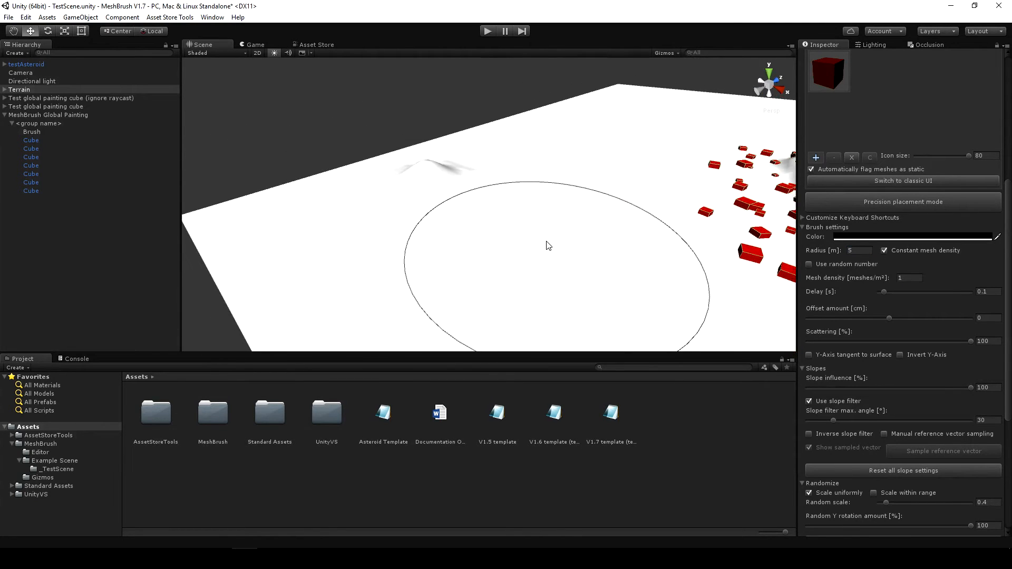
Step: Set the brush's constant mesh density to 5 meshes per m²
{"action": "left_click", "coordinate": [910, 278]}
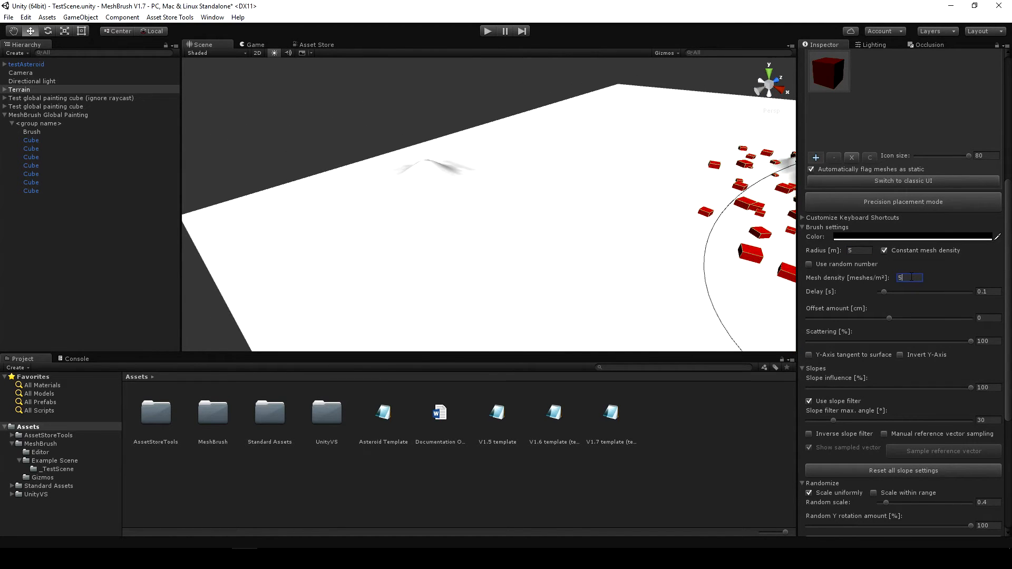
{"action": "right_click_drag", "start_coordinate": [506, 226], "coordinate": [569, 218]}
{"action": "key", "text": "s"}
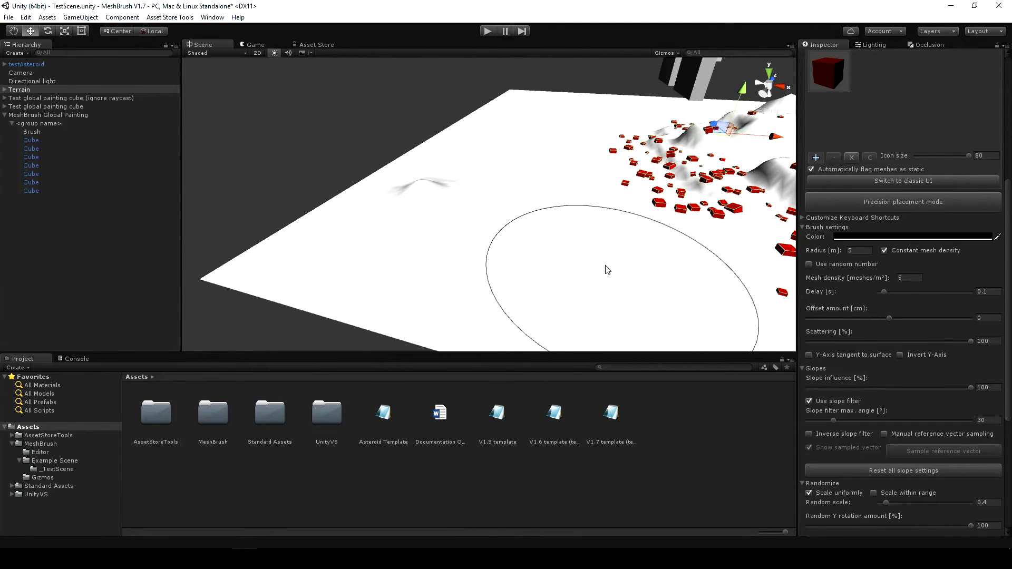
{"action": "right_click_drag", "start_coordinate": [594, 238], "coordinate": [584, 236]}
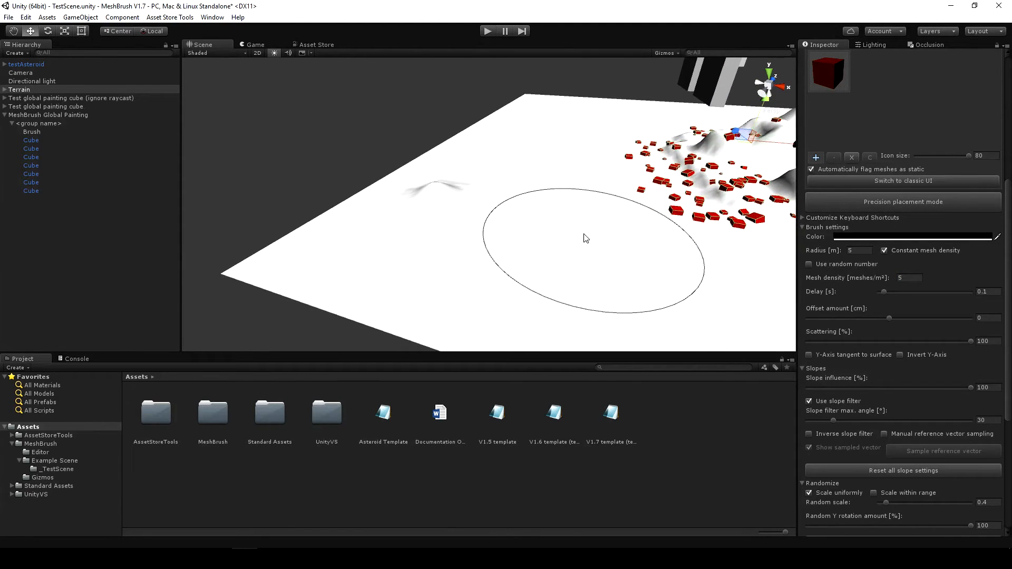
Step: Set the brush radius to 2.1 m
{"action": "left_click", "coordinate": [854, 253]}
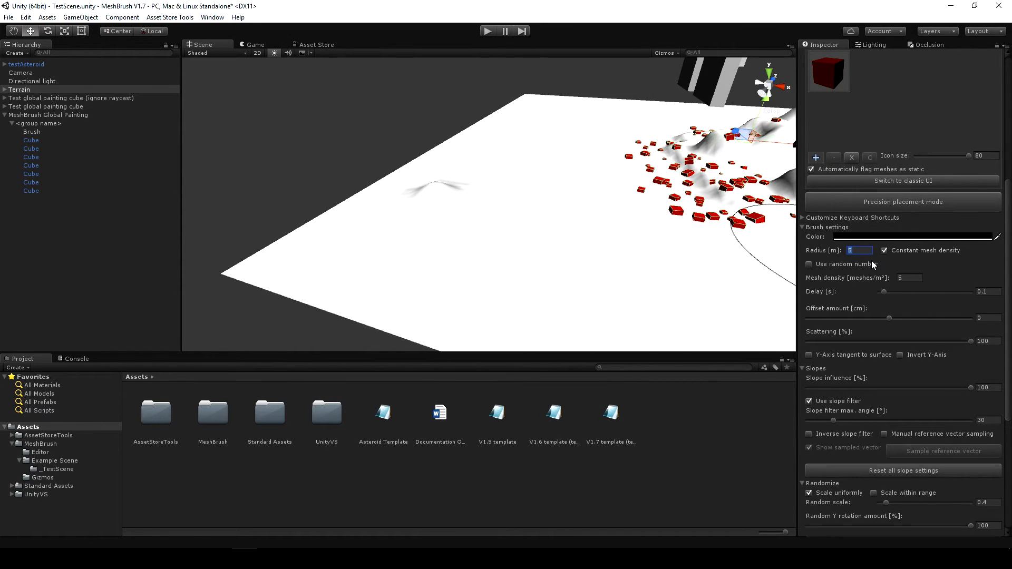
{"action": "type", "text": "1"}
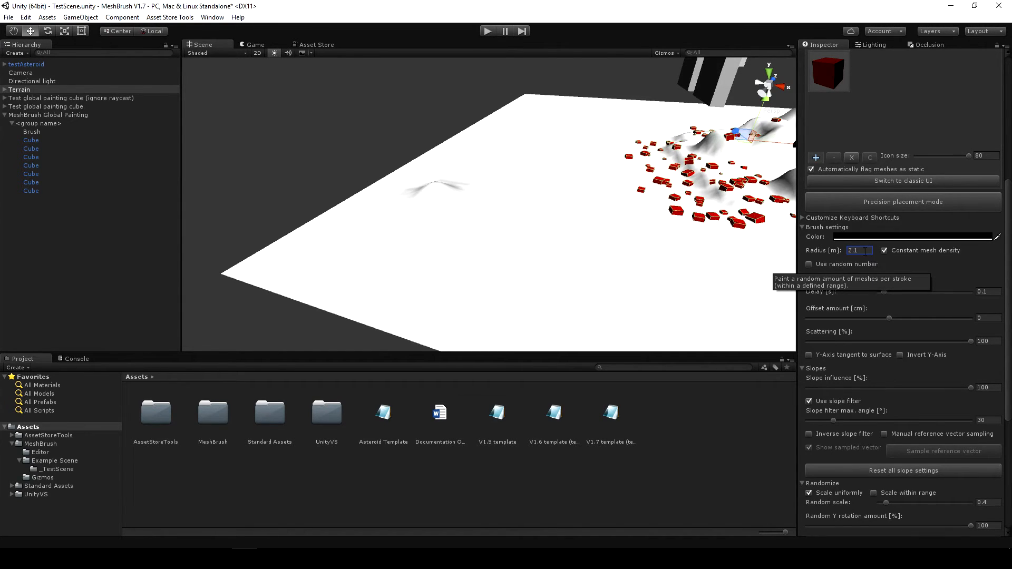
{"action": "double_click", "coordinate": [865, 251]}
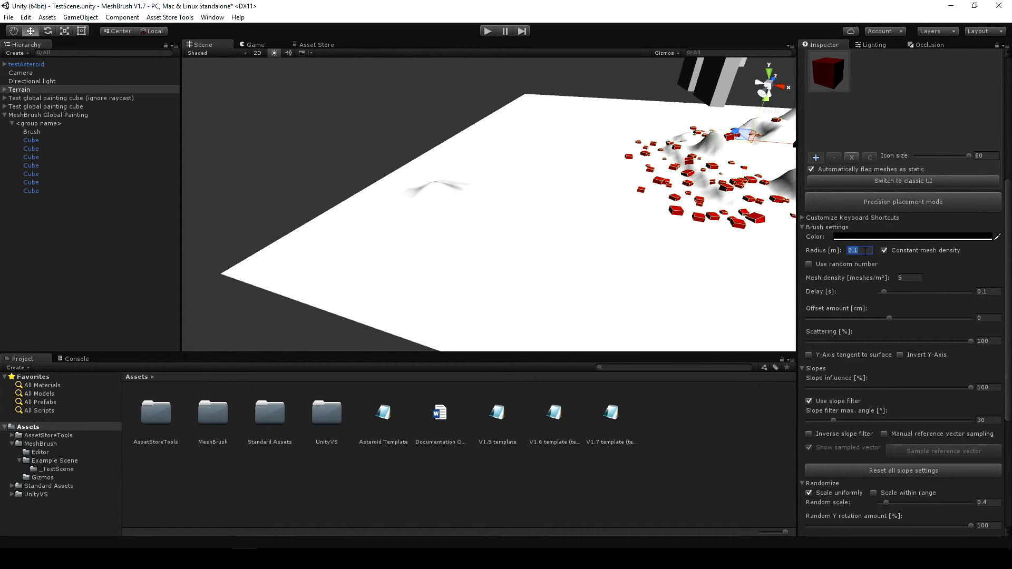
{"action": "left_click_drag", "start_coordinate": [653, 221], "coordinate": [616, 219], "text": "alt"}
{"action": "scroll", "coordinate": [617, 219], "scroll_direction": "up", "scroll_amount": 3}
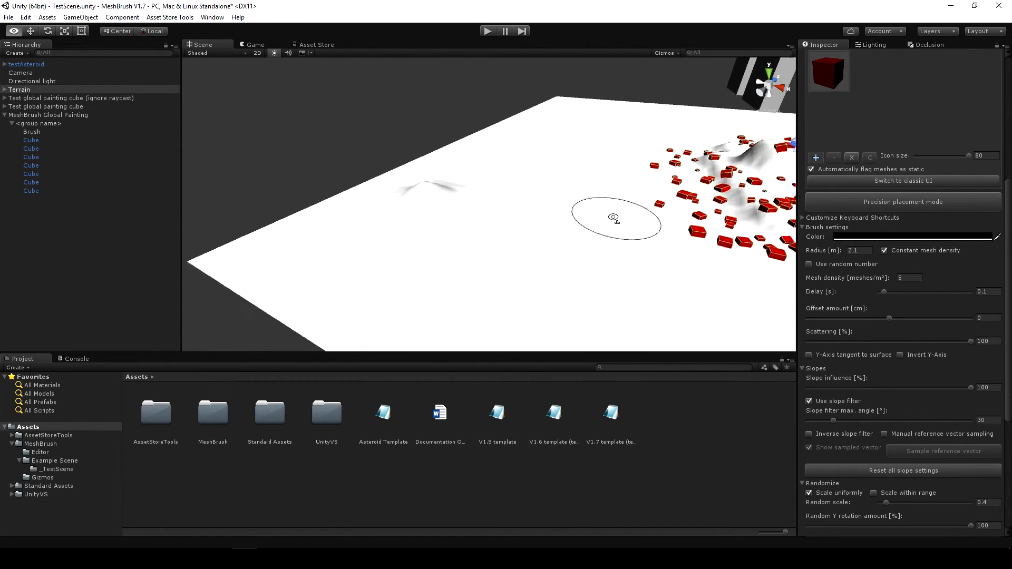
{"action": "key", "text": "a"}
{"action": "key", "text": "w"}
{"action": "right_click_drag", "start_coordinate": [648, 219], "coordinate": [669, 227]}
Step: Set the brush radius to 2.19 m, paint a patch of cubes on the flat terrain and erase it
{"action": "left_click", "coordinate": [856, 250]}
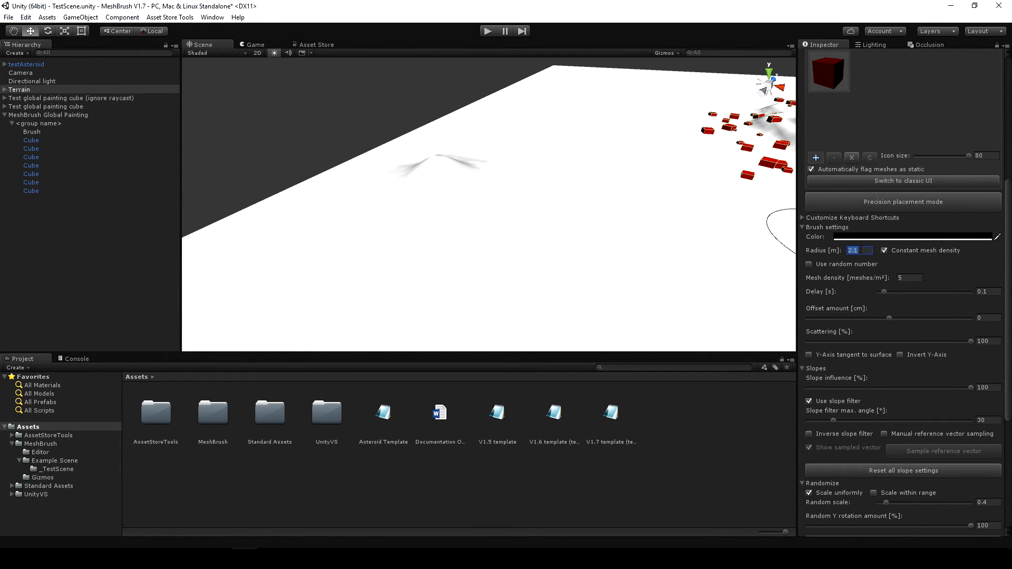
{"action": "type", "text": "9"}
{"action": "mouse_move", "coordinate": [644, 191]}
{"action": "right_mouse_down"}
{"action": "mouse_move", "coordinate": [650, 179]}
{"action": "mouse_move", "coordinate": [632, 158]}
{"action": "mouse_move", "coordinate": [638, 177]}
{"action": "mouse_move", "coordinate": [623, 221]}
{"action": "right_mouse_up"}
{"action": "key", "text": "s"}
{"action": "key", "text": "w"}
{"action": "key", "text": "p"}
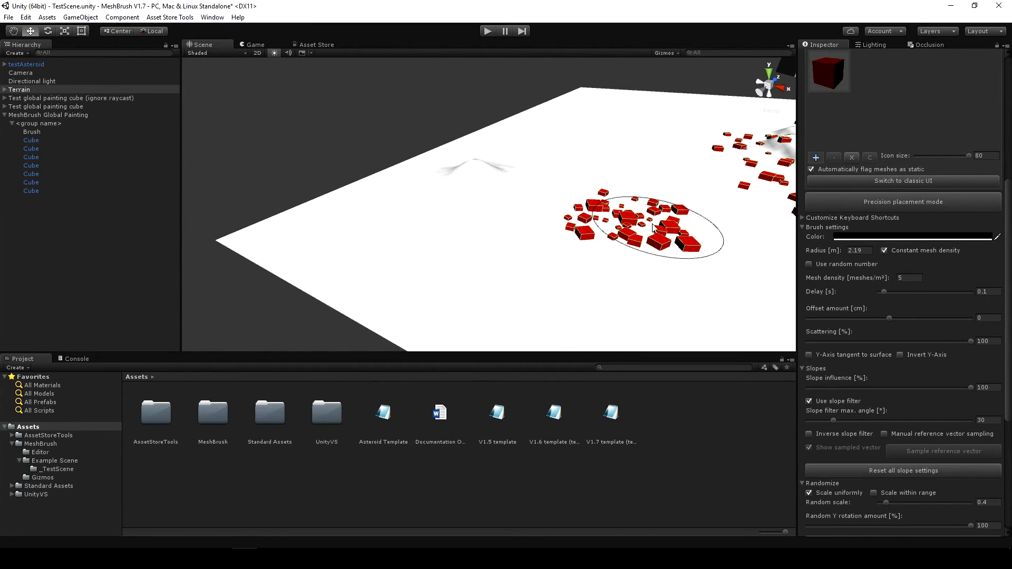
{"action": "key", "text": "BackSpace"}
{"action": "mouse_move", "coordinate": [588, 231]}
{"action": "right_mouse_down"}
{"action": "mouse_move", "coordinate": [650, 213]}
{"action": "mouse_move", "coordinate": [660, 177]}
{"action": "mouse_move", "coordinate": [673, 184]}
{"action": "right_mouse_up"}
{"action": "key", "text": "w"}
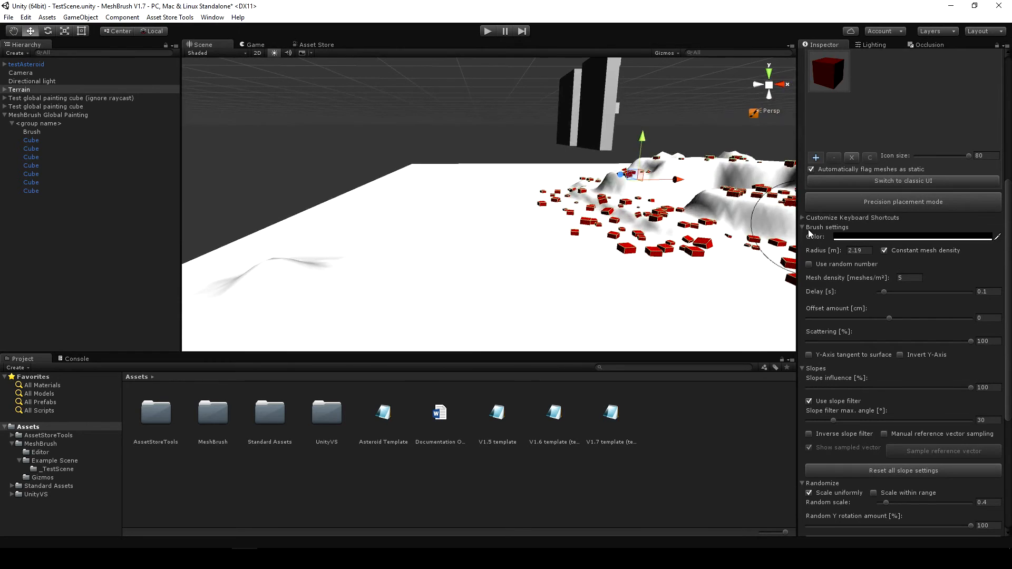
Step: Set the mesh density to 10 meshes per m², paint test cubes on the flat terrain and erase them
{"action": "left_click", "coordinate": [908, 280]}
{"action": "mouse_move", "coordinate": [610, 193]}
{"action": "right_mouse_down"}
{"action": "mouse_move", "coordinate": [574, 192]}
{"action": "mouse_move", "coordinate": [541, 240]}
{"action": "right_mouse_up"}
{"action": "key", "text": "p"}
{"action": "key", "text": "l"}
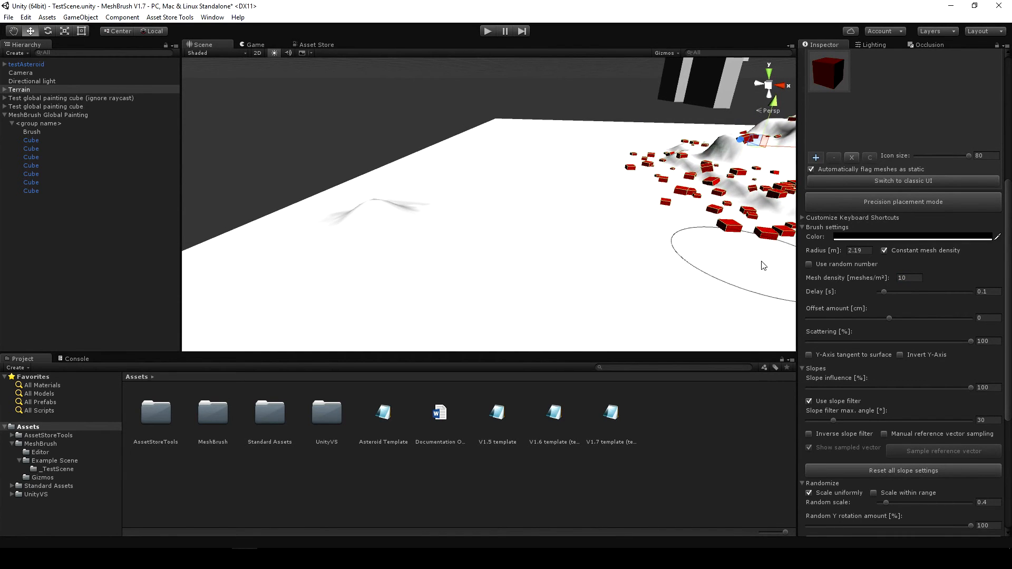
Step: Set the brush radius to 5 m, paint cubes on the flat terrain and erase them
{"action": "left_click", "coordinate": [858, 250]}
{"action": "type", "text": "5"}
{"action": "right_click_drag", "start_coordinate": [589, 209], "coordinate": [548, 223]}
{"action": "key", "text": "p"}
{"action": "key", "text": "l"}
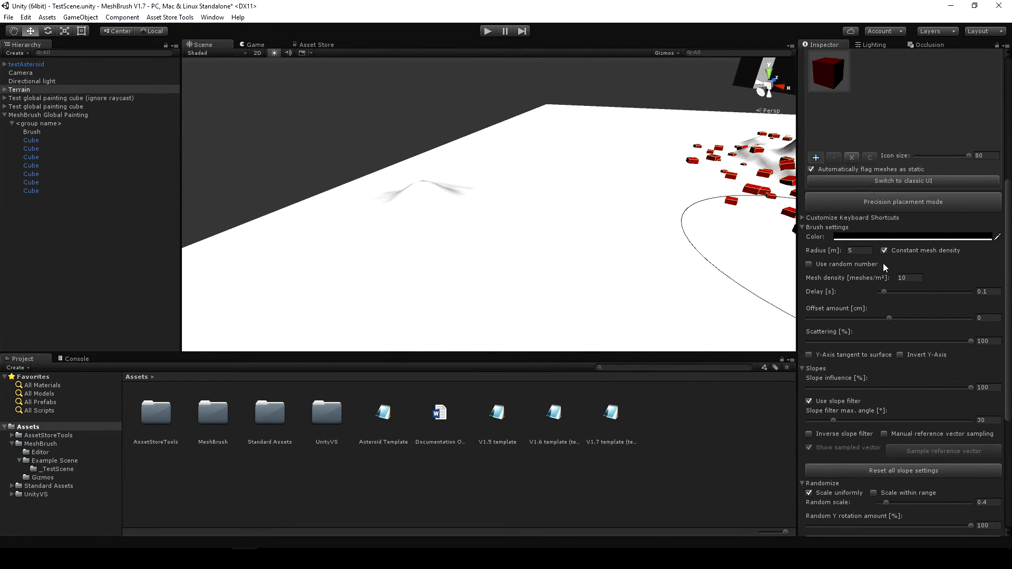
Step: Set the brush radius to 3 m and the mesh density to 0.2 meshes per m², and paint a few cubes on the flat terrain
{"action": "left_click", "coordinate": [854, 252]}
{"action": "type", "text": "3"}
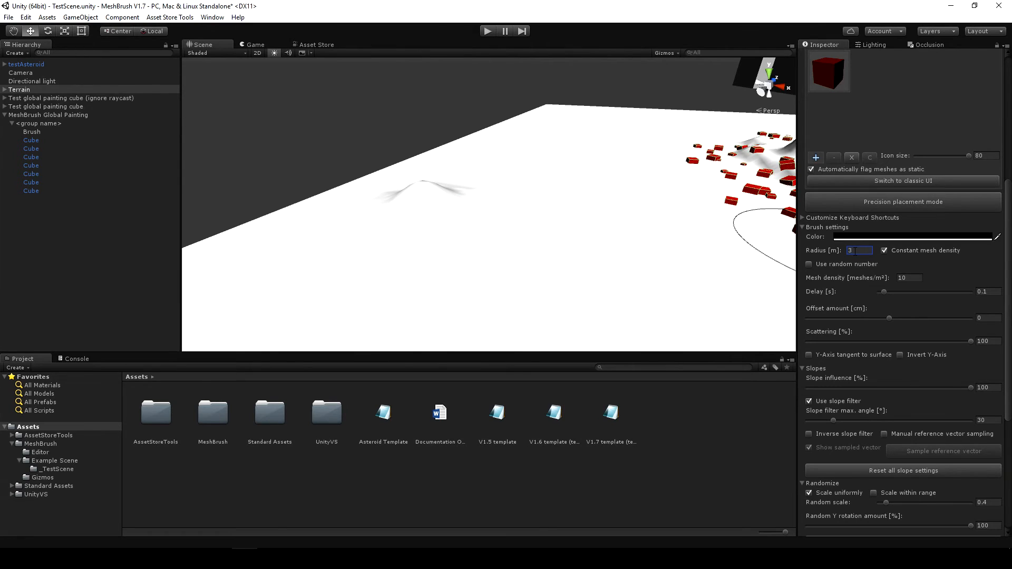
{"action": "left_click", "coordinate": [909, 277]}
{"action": "type", "text": ".2"}
{"action": "key", "text": "Return"}
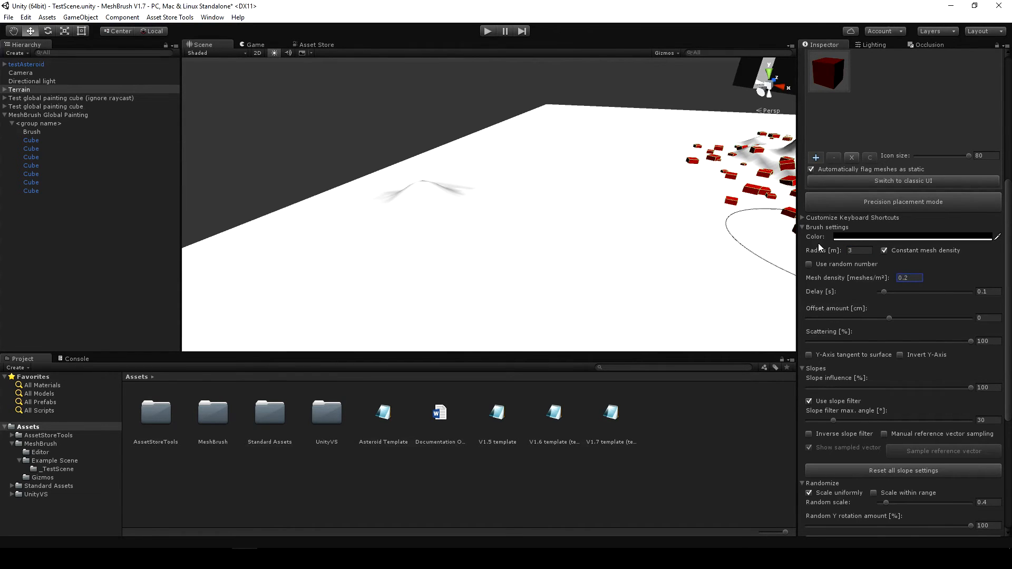
{"action": "left_click_drag", "start_coordinate": [561, 215], "coordinate": [589, 223], "text": "alt"}
{"action": "key", "text": "p"}
Step: Enable a random number of 0.2 to 0.5 meshes per m², paint cubes across the flat terrain and erase them
{"action": "left_click", "coordinate": [809, 264]}
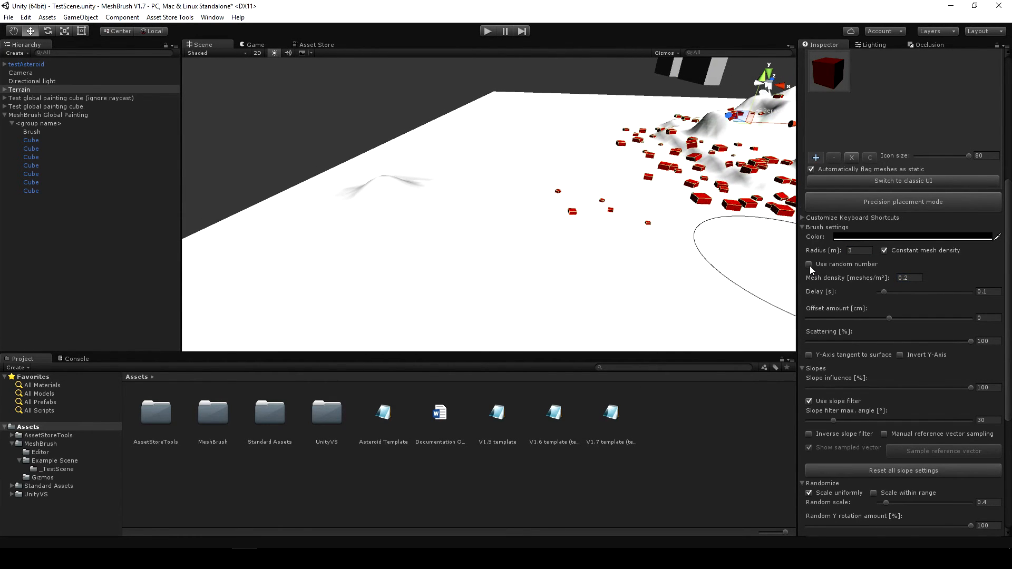
{"action": "left_click", "coordinate": [887, 278]}
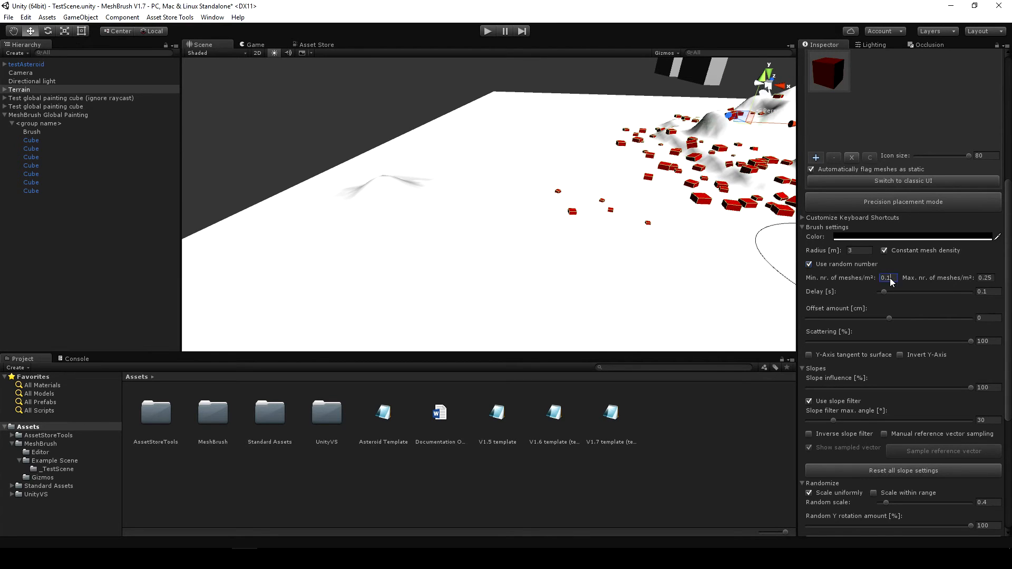
{"action": "type", "text": "0.2"}
{"action": "key", "text": "Tab"}
{"action": "type", "text": "0.5p"}
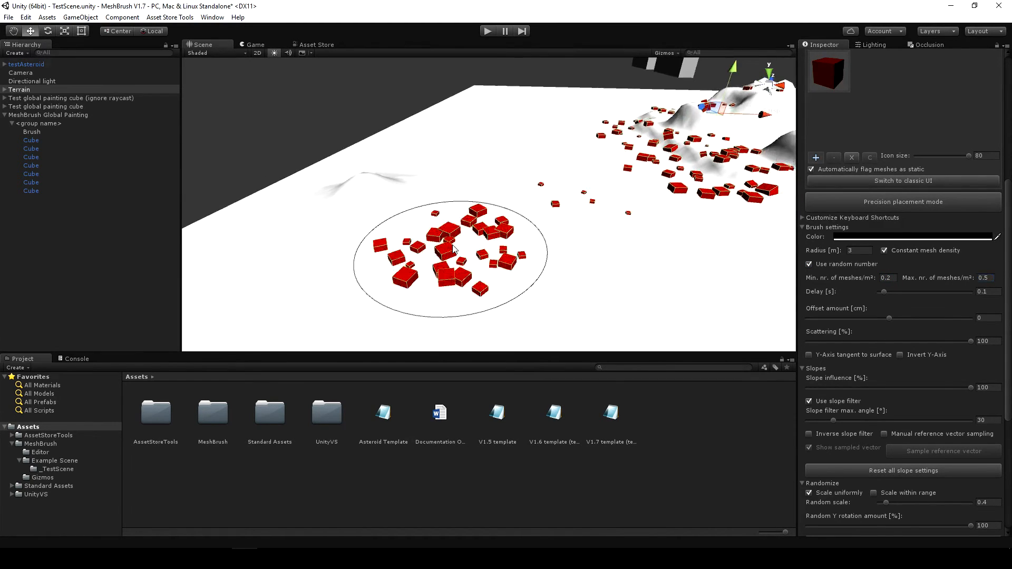
{"action": "type", "text": "p"}
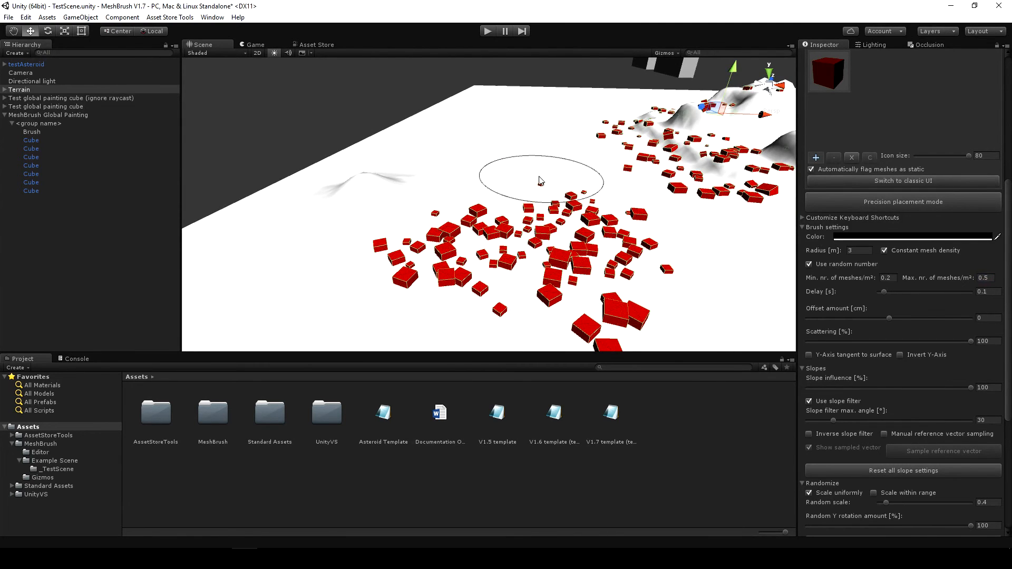
{"action": "type", "text": "l"}
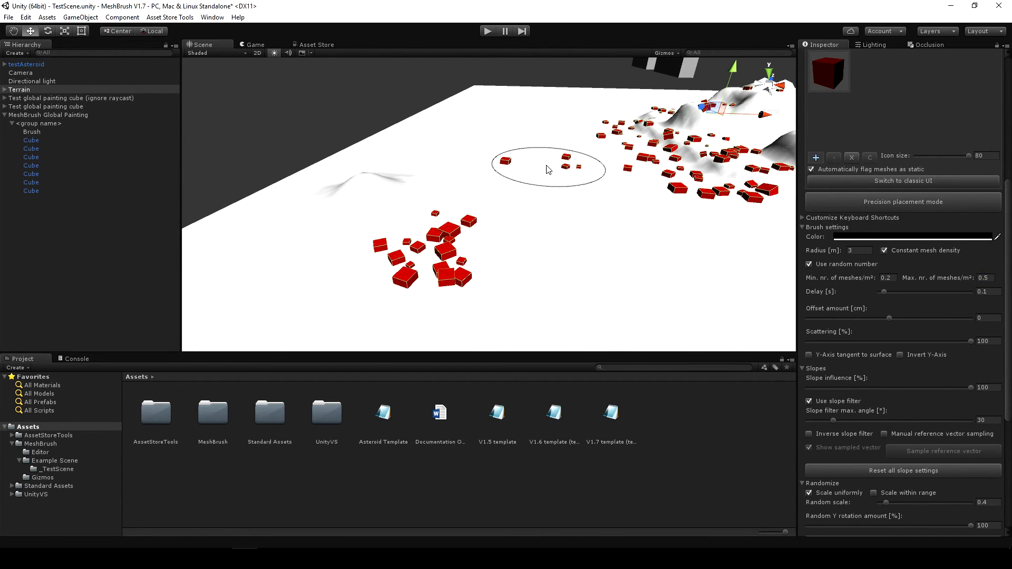
Step: Reduce the icon size of the set of meshes to paint to 49.5
{"action": "left_click_drag", "start_coordinate": [377, 255], "coordinate": [524, 168], "text": "alt"}
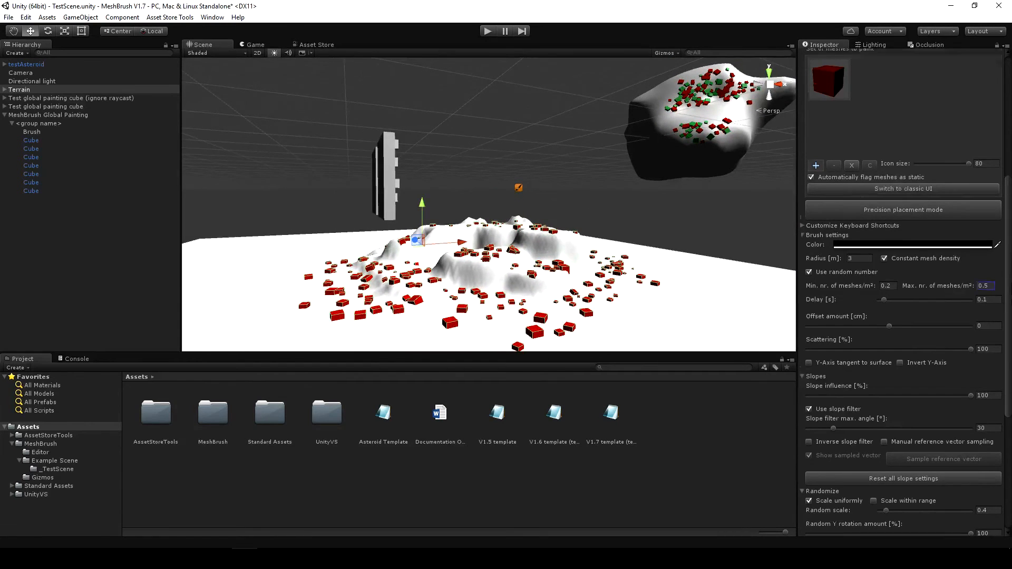
{"action": "scroll", "coordinate": [947, 284], "scroll_direction": "up", "scroll_amount": 5}
{"action": "left_click_drag", "start_coordinate": [965, 298], "coordinate": [927, 300]}
{"action": "left_click_drag", "start_coordinate": [644, 243], "coordinate": [685, 232], "text": "alt"}
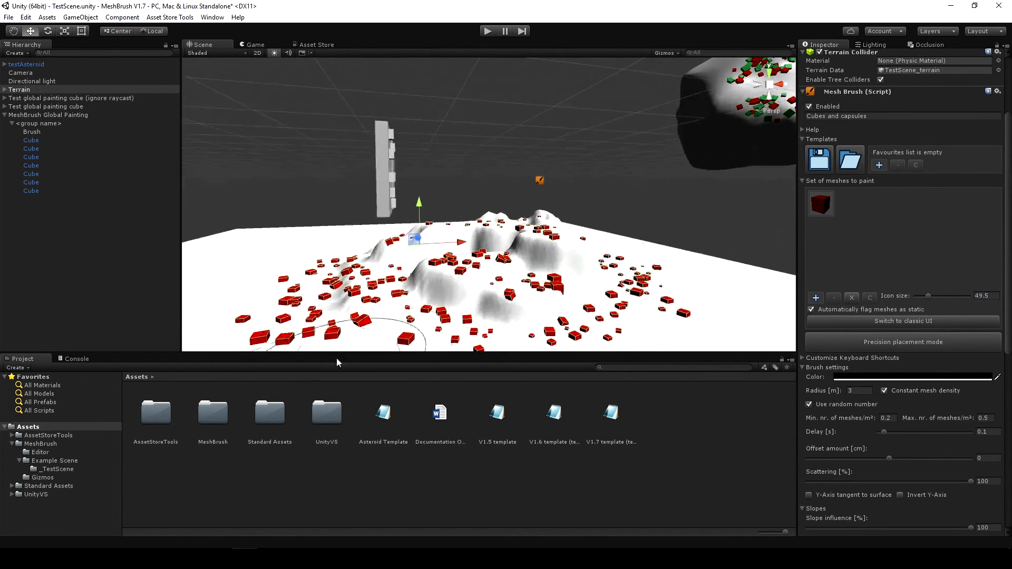
Step: Open the Editor folder inside the MeshBrush folder of the project assets
{"action": "left_click", "coordinate": [212, 425]}
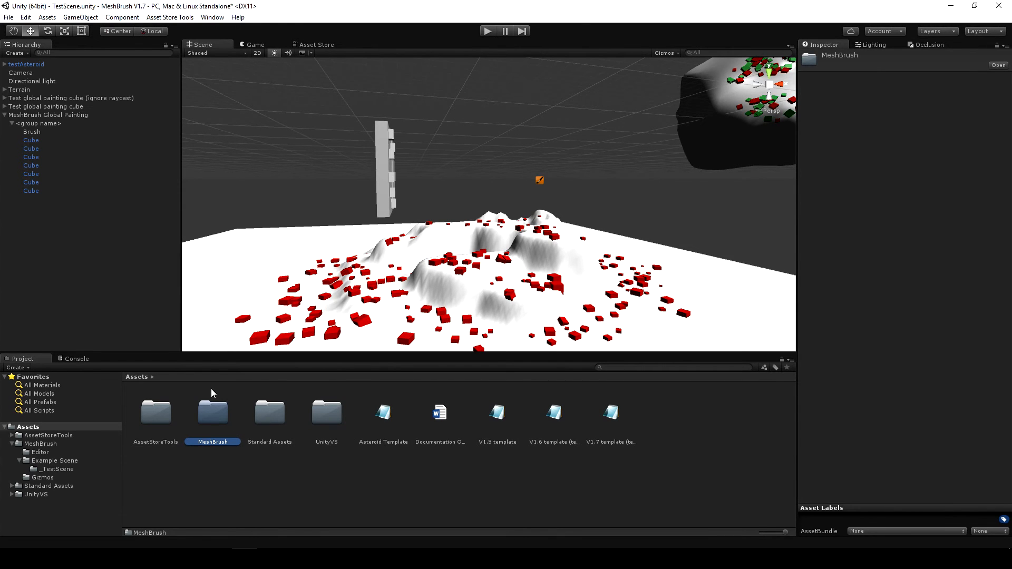
{"action": "double_click", "coordinate": [213, 412]}
{"action": "left_click_drag", "start_coordinate": [647, 273], "coordinate": [618, 260], "text": "alt"}
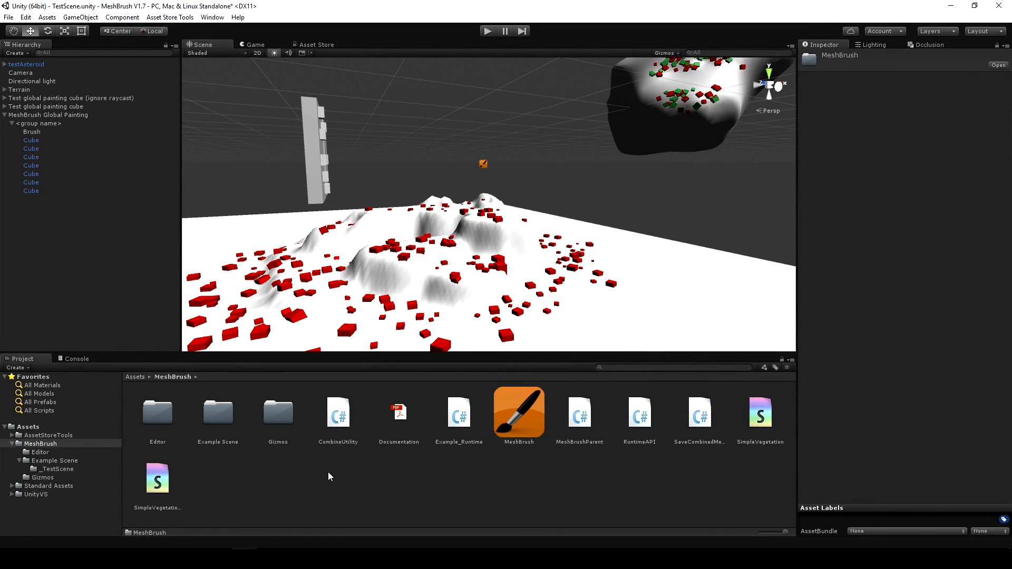
{"action": "double_click", "coordinate": [157, 412]}
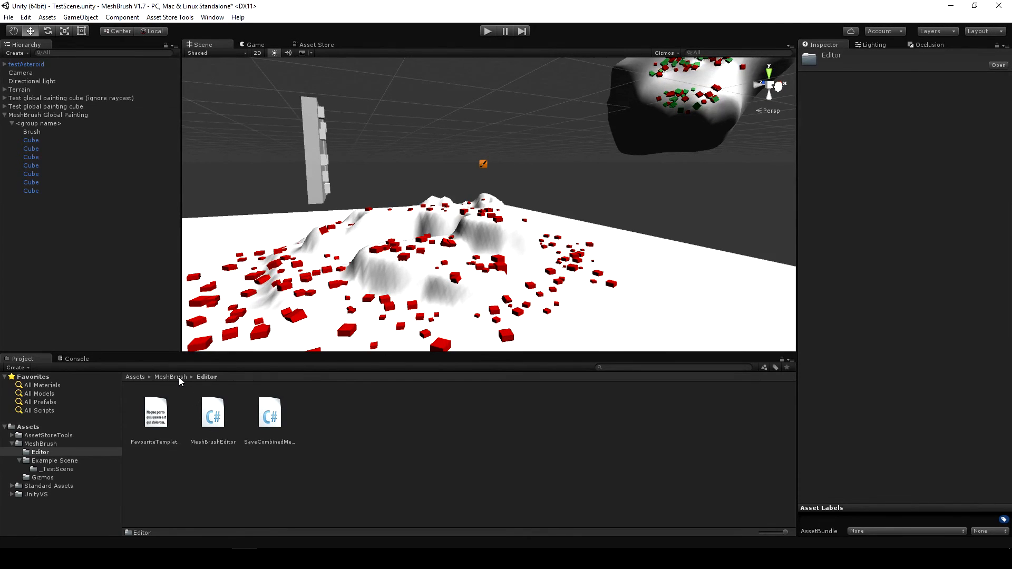
Step: Select the terrain and paint two more patches of cubes on the flat area in front of the hills
{"action": "left_click", "coordinate": [610, 285]}
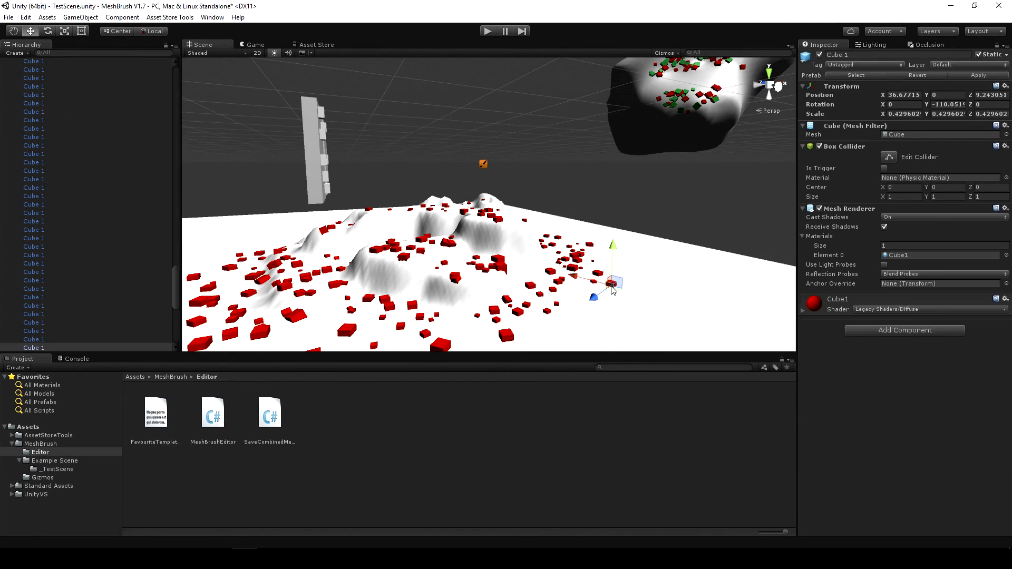
{"action": "left_click", "coordinate": [598, 318]}
{"action": "right_click_drag", "start_coordinate": [599, 323], "coordinate": [580, 346]}
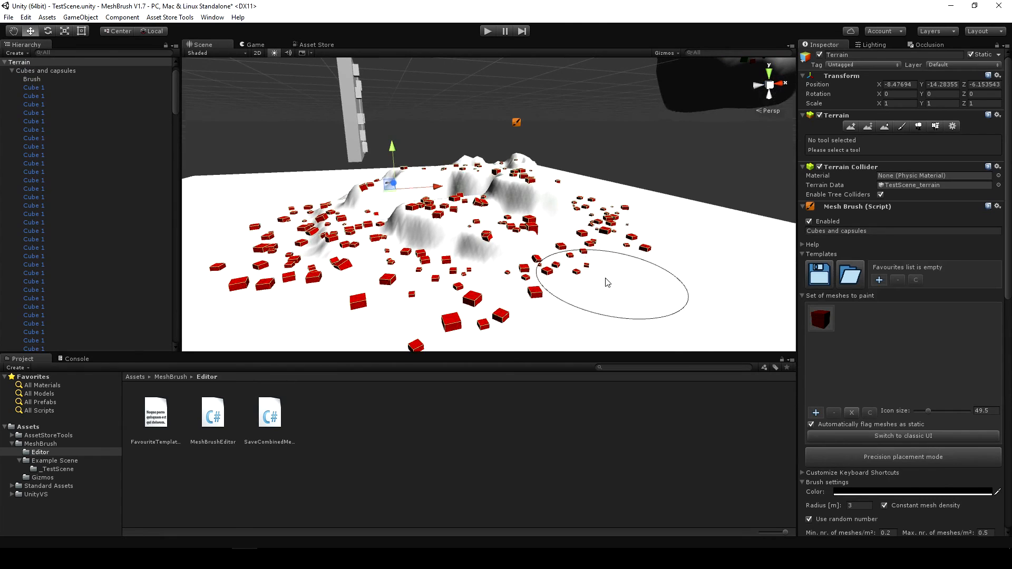
{"action": "key", "text": "p"}
{"action": "key", "text": "p"}
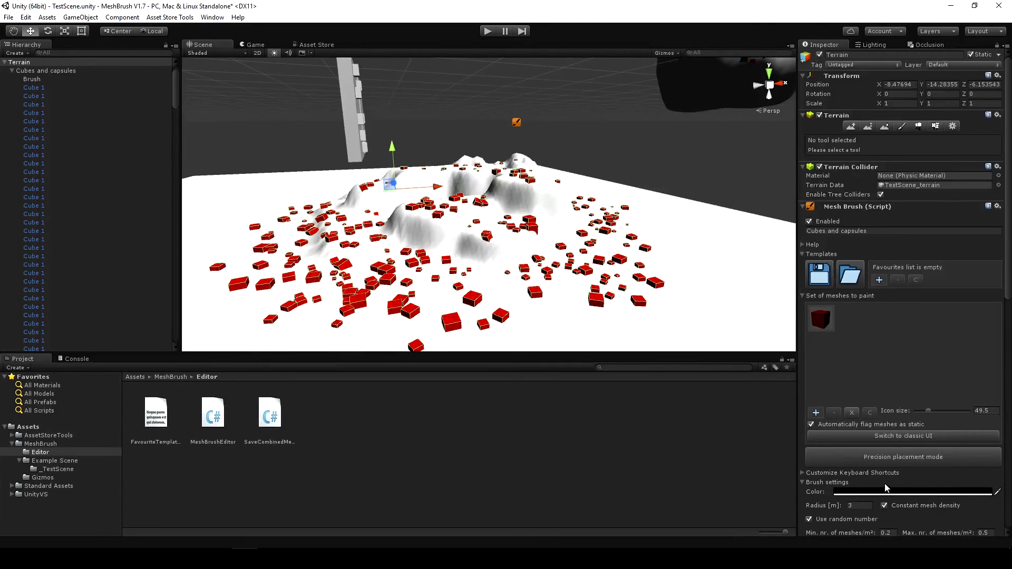
Step: Turn off the random mesh number, erase the dense patch in front of the hills and repaint it with cubes
{"action": "left_click", "coordinate": [808, 520]}
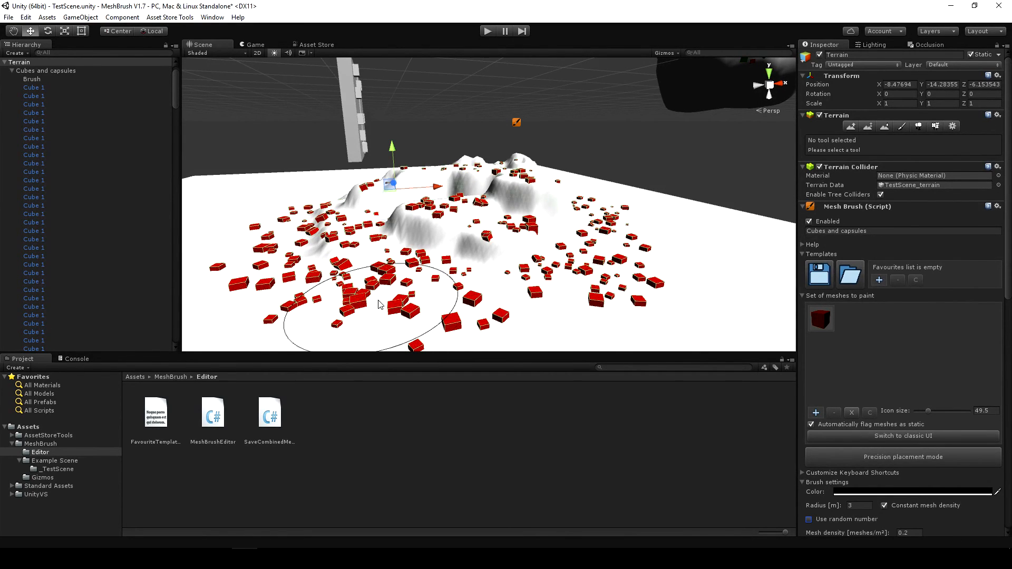
{"action": "right_click_drag", "start_coordinate": [378, 304], "coordinate": [385, 308]}
{"action": "key", "text": "l"}
{"action": "key", "text": "p"}
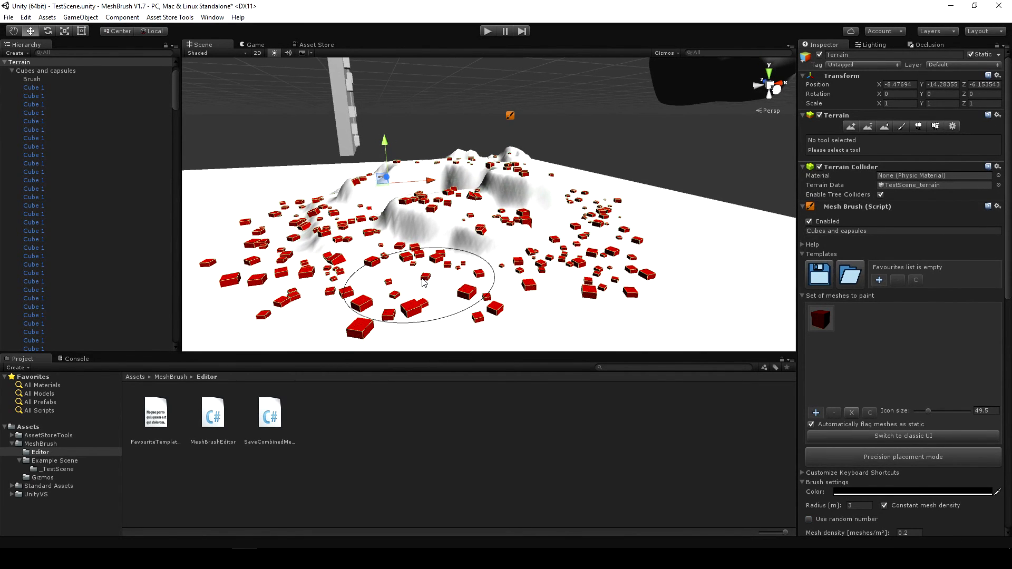
Step: Select the MeshBrush Global Painting object and paint its cubes on the central hill and around the far hills
{"action": "key", "text": "d"}
{"action": "right_click_drag", "start_coordinate": [444, 283], "coordinate": [391, 219]}
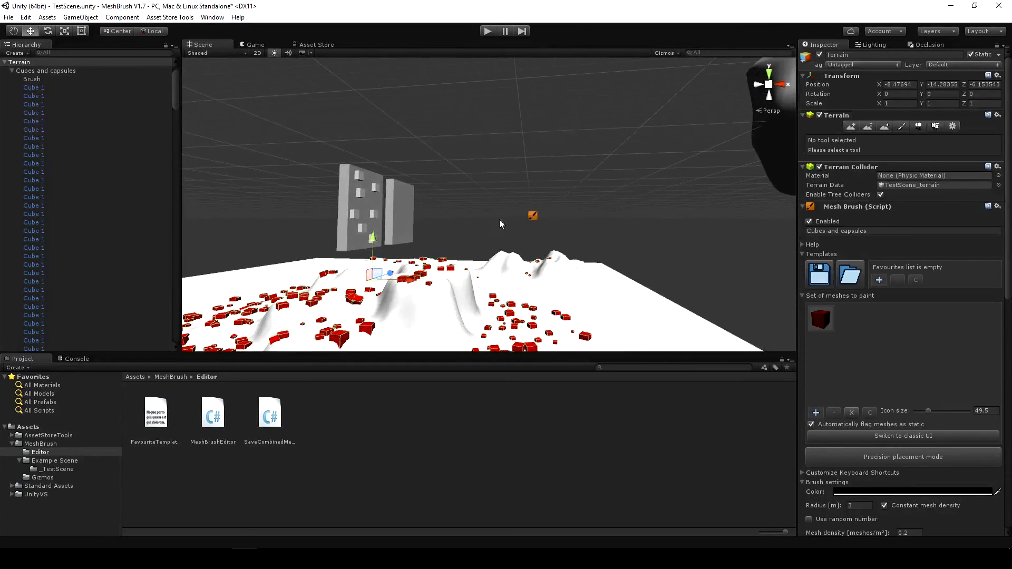
{"action": "left_click", "coordinate": [531, 216]}
{"action": "right_click_drag", "start_coordinate": [529, 224], "coordinate": [473, 297]}
{"action": "key", "text": "p"}
{"action": "key", "text": "p"}
{"action": "key", "text": "p"}
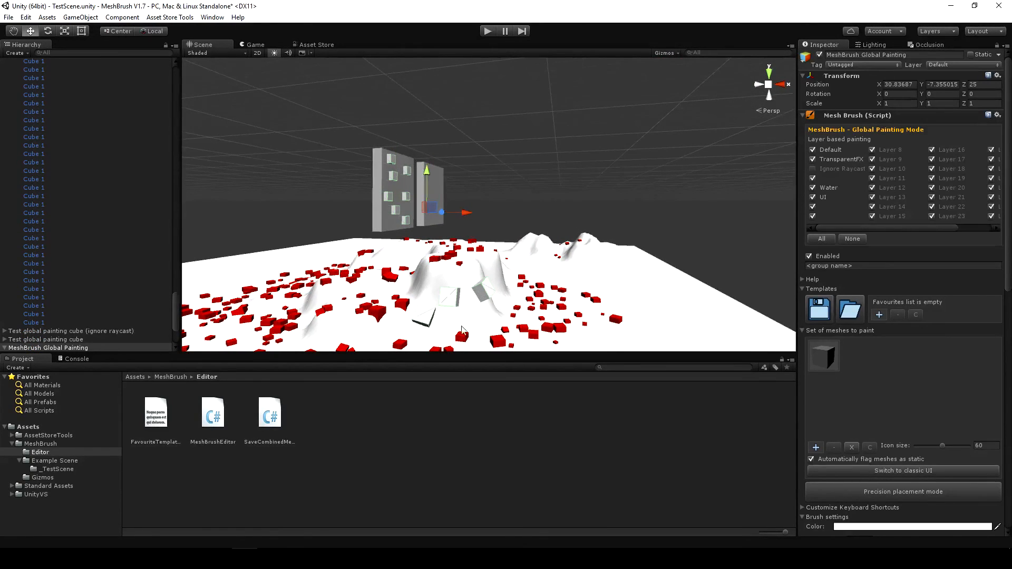
{"action": "key", "text": "p"}
{"action": "key", "text": "p"}
{"action": "key", "text": "p"}
{"action": "key", "text": "p"}
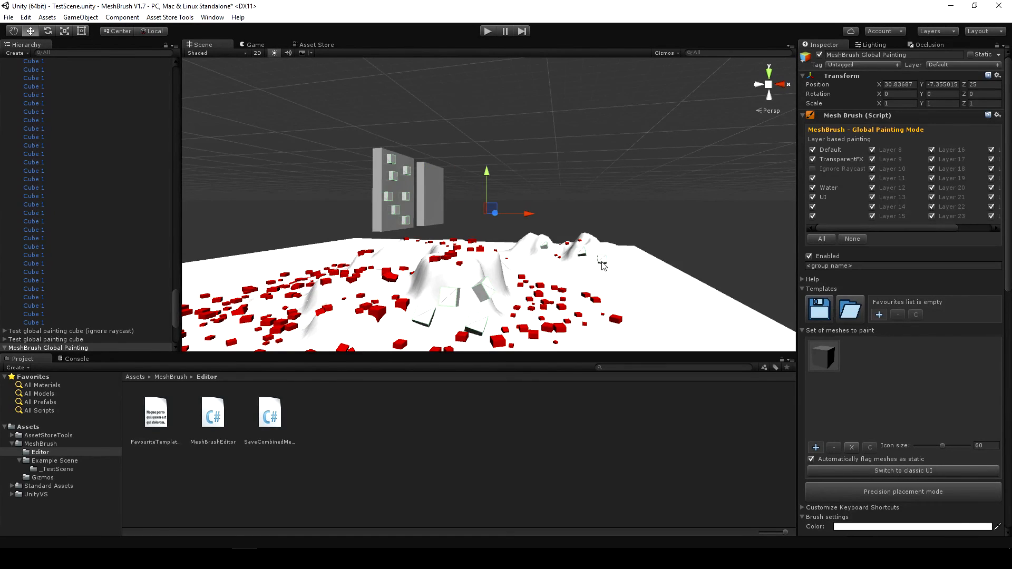
{"action": "key", "text": "p"}
{"action": "key", "text": "p"}
{"action": "key", "text": "p"}
{"action": "key", "text": "p"}
{"action": "key", "text": "p"}
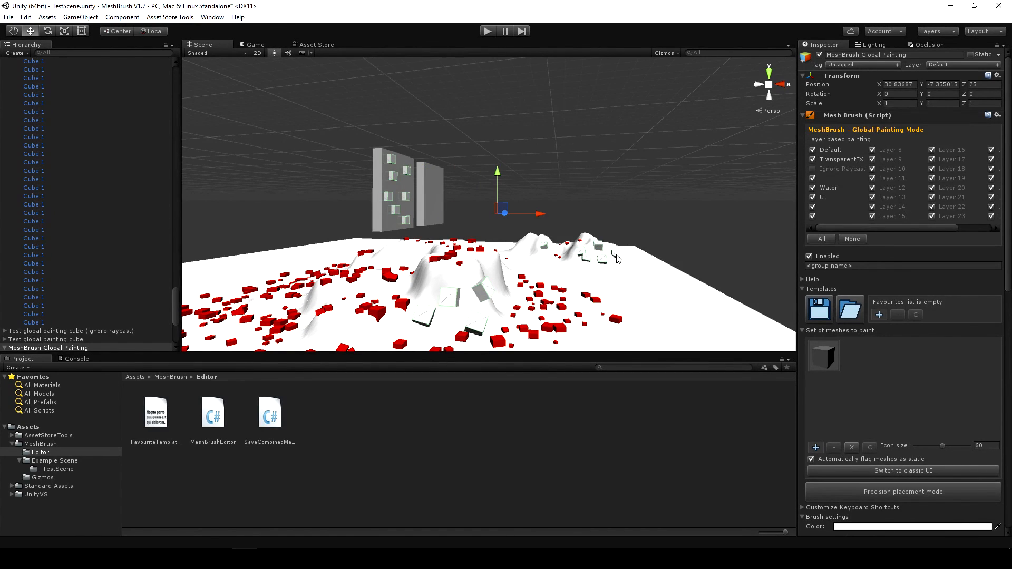
Step: Inspect the FavouriteTemplates file in the Editor folder, and clear the selection
{"action": "left_click", "coordinate": [617, 259]}
{"action": "left_click", "coordinate": [568, 232]}
{"action": "left_click", "coordinate": [164, 418]}
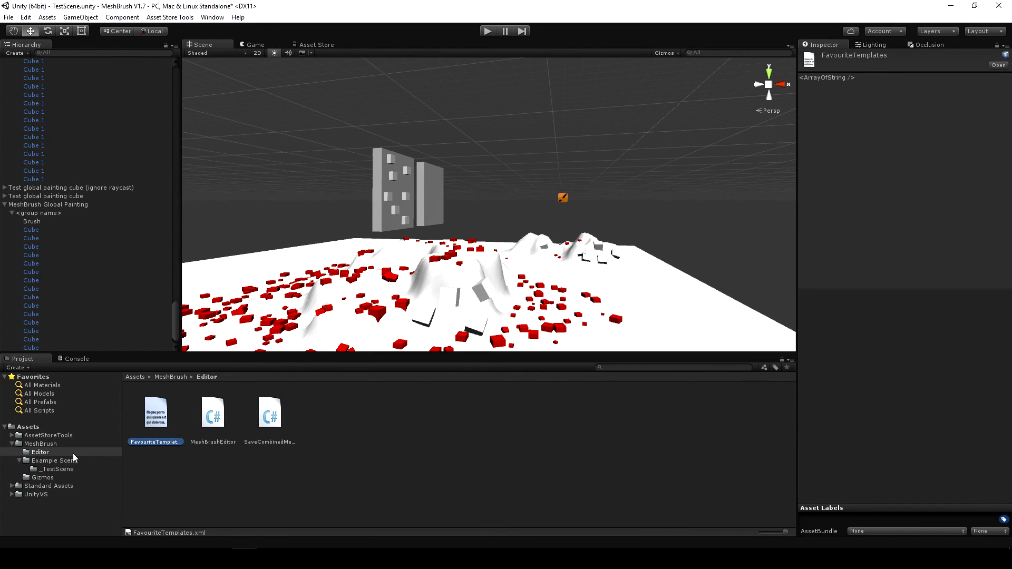
{"action": "left_click", "coordinate": [422, 464]}
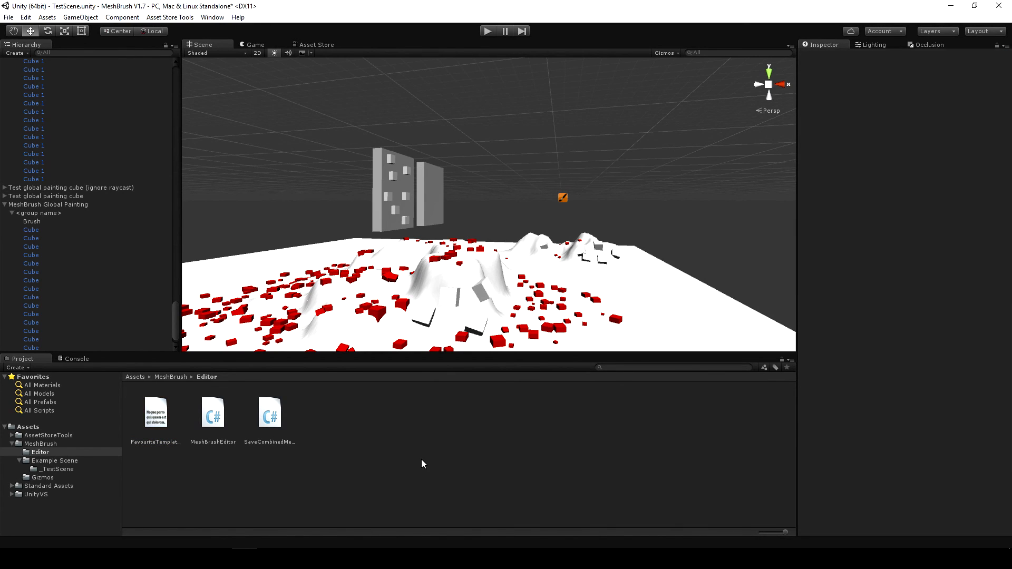
Step: Return to the main MeshBrush folder in the project assets and view the painted terrain together with the asteroid
{"action": "left_click", "coordinate": [174, 377]}
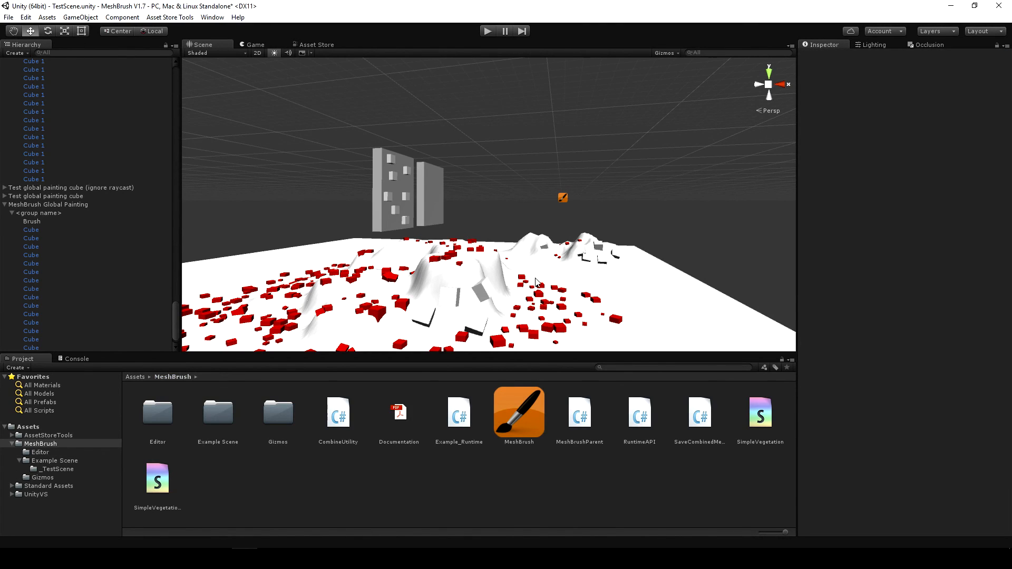
{"action": "mouse_move", "coordinate": [535, 278]}
{"action": "right_mouse_down"}
{"action": "mouse_move", "coordinate": [561, 334]}
{"action": "mouse_move", "coordinate": [610, 318]}
{"action": "mouse_move", "coordinate": [635, 286]}
{"action": "right_mouse_up"}
{"action": "key", "text": "s"}
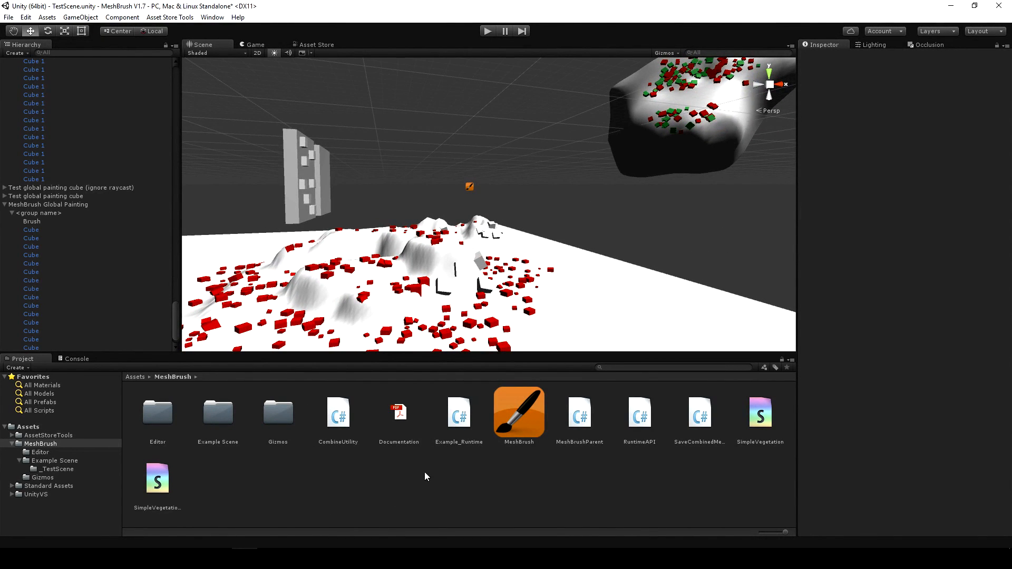
Step: Select the testAsteroid object above the terrain to show its MeshBrush settings
{"action": "left_click", "coordinate": [616, 344]}
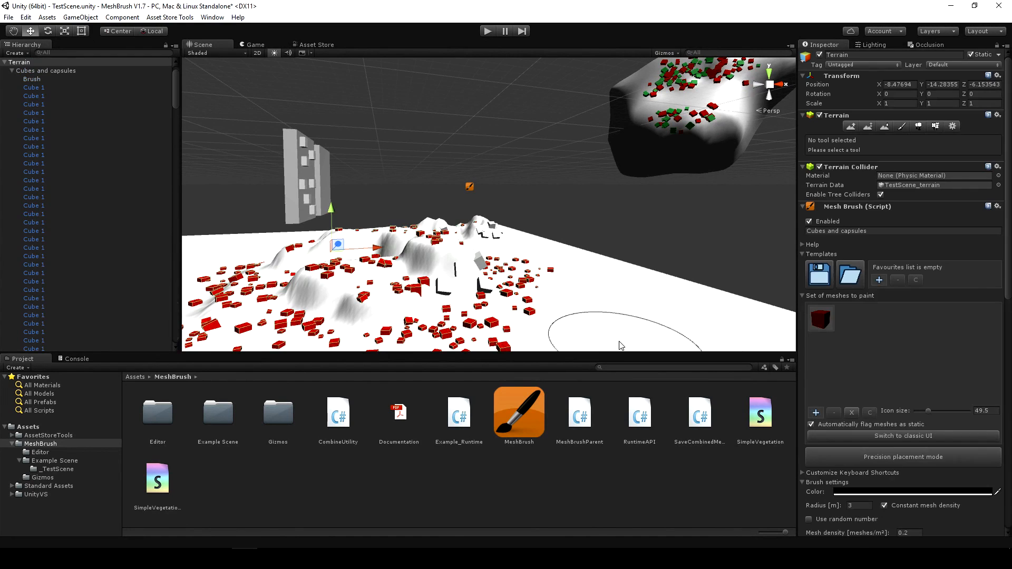
{"action": "left_click", "coordinate": [695, 75]}
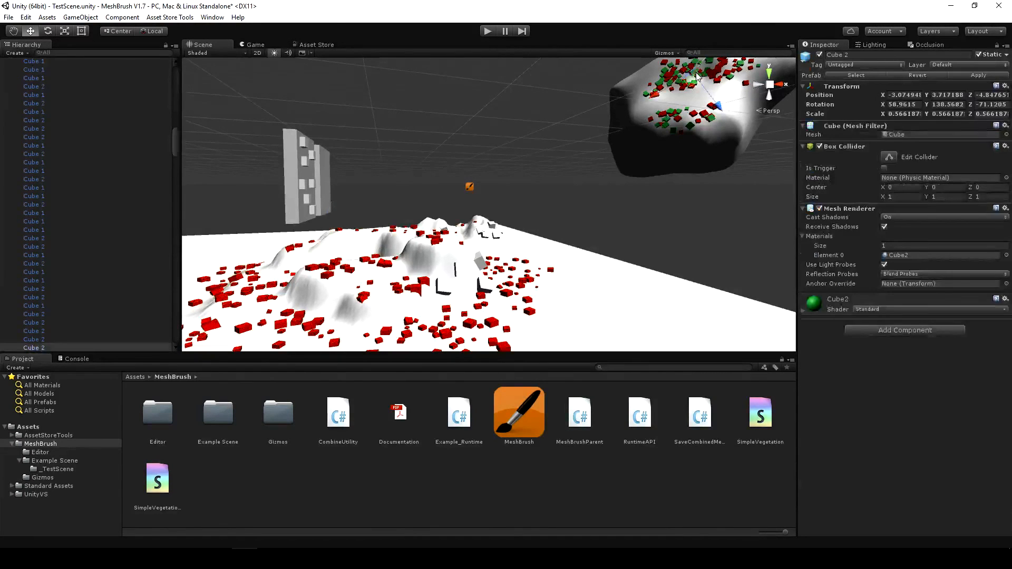
{"action": "left_click", "coordinate": [669, 81]}
{"action": "left_click", "coordinate": [707, 117]}
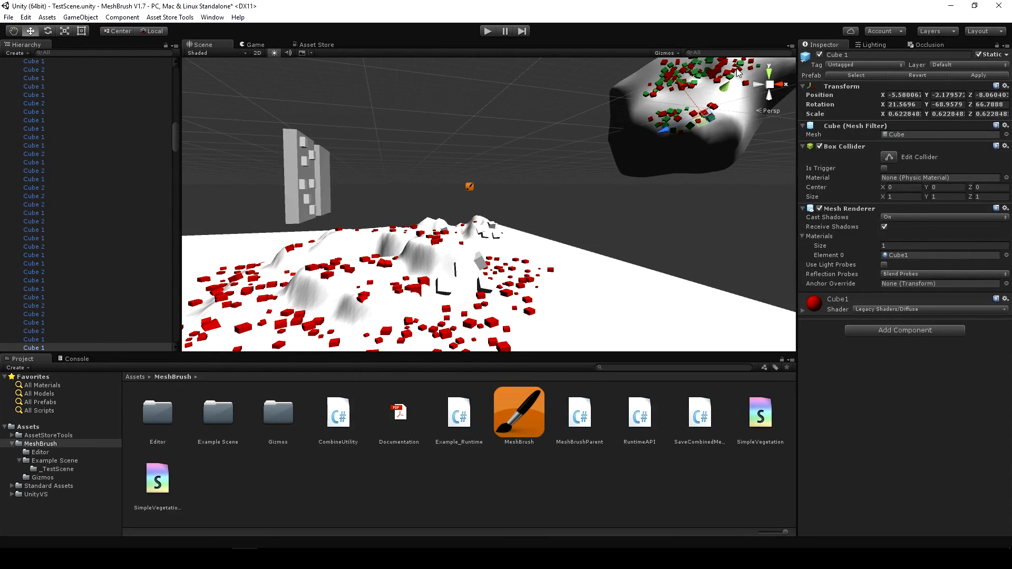
{"action": "left_click", "coordinate": [741, 66]}
{"action": "left_click", "coordinate": [720, 97]}
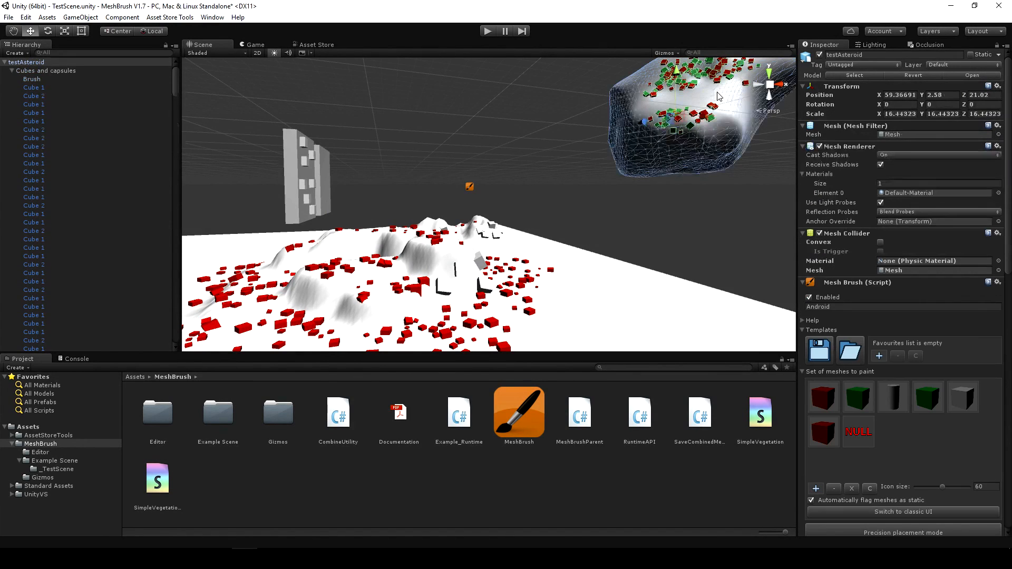
Step: Reduce the asteroid's set of meshes to paint to one red, one green and one grey cube, and clear the selection
{"action": "right_click", "coordinate": [827, 427]}
{"action": "right_click", "coordinate": [907, 392]}
{"action": "right_click", "coordinate": [899, 395]}
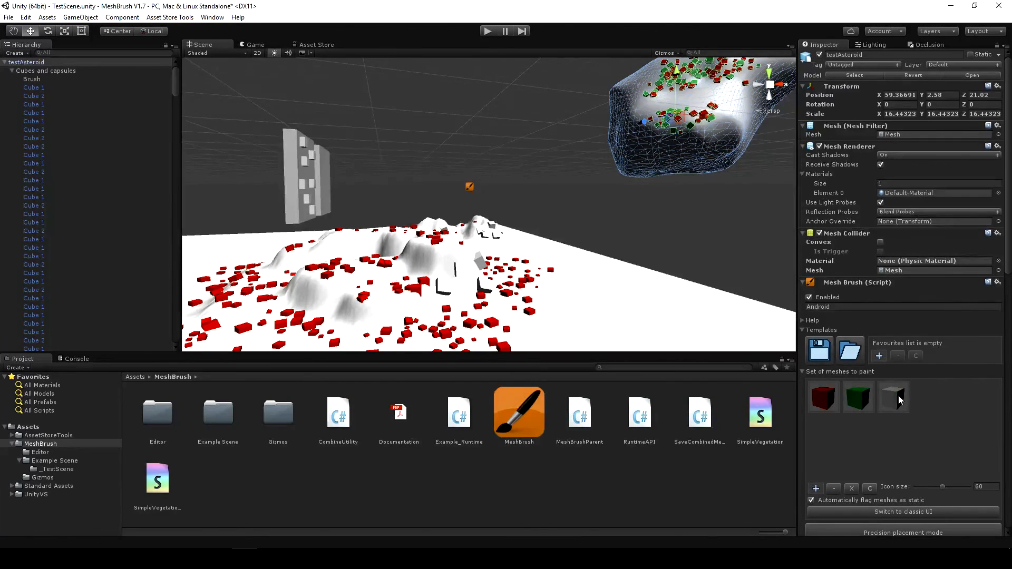
{"action": "middle_click_drag", "start_coordinate": [637, 218], "coordinate": [618, 210]}
{"action": "left_click", "coordinate": [615, 208]}
{"action": "right_click_drag", "start_coordinate": [614, 208], "coordinate": [525, 209]}
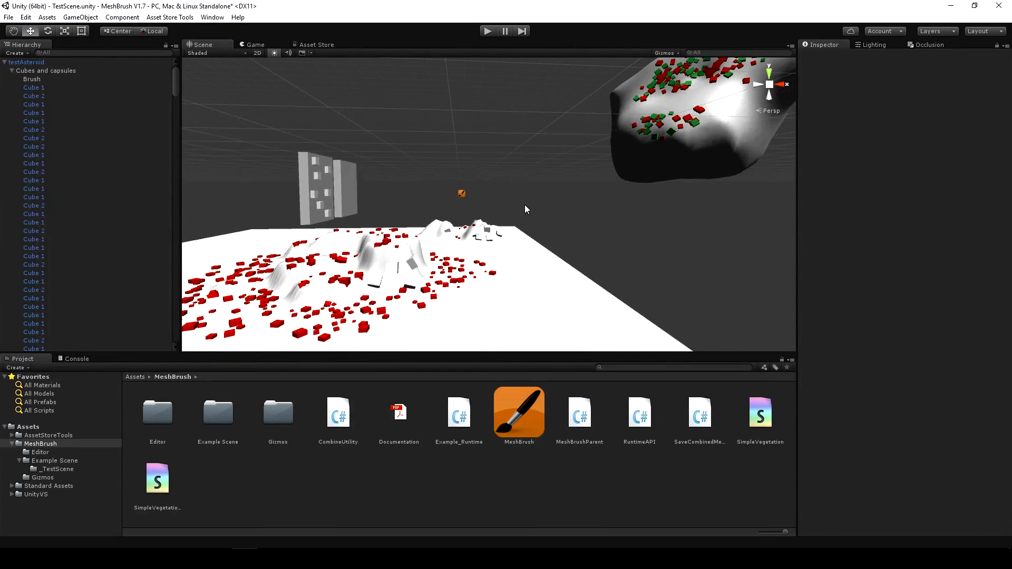